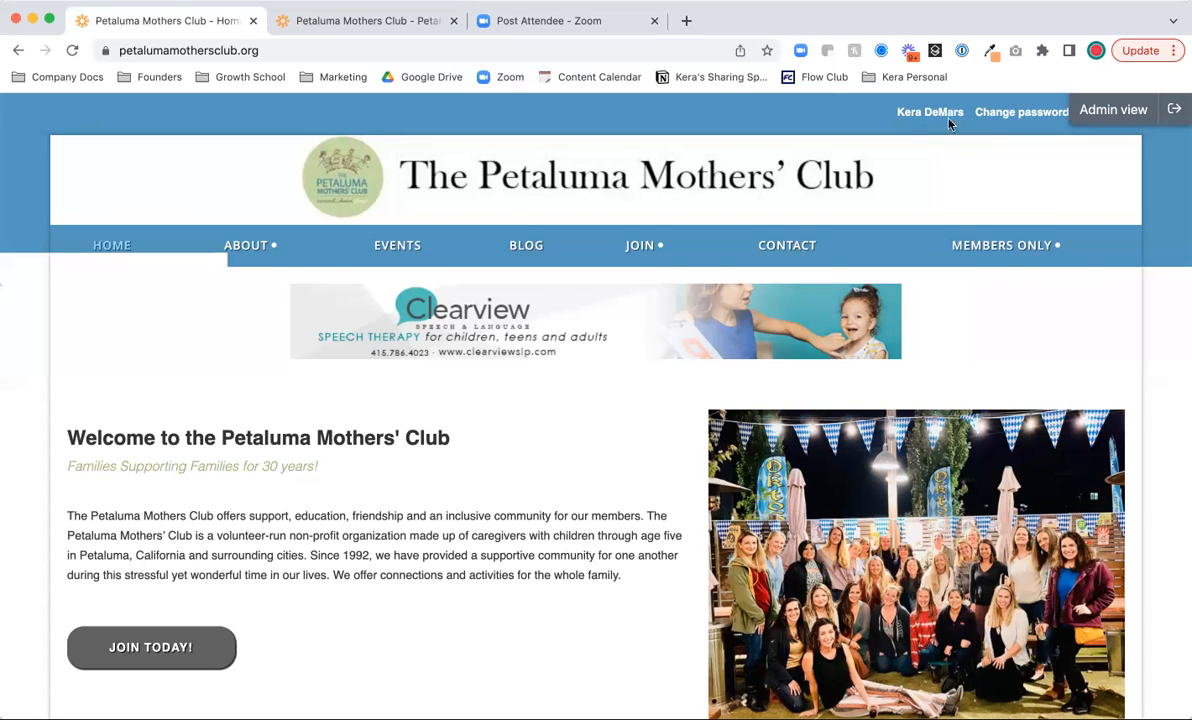
- Switch to Admin view and open the Events list to browse the 23 events from July to October 2022
left_click(1092, 108)
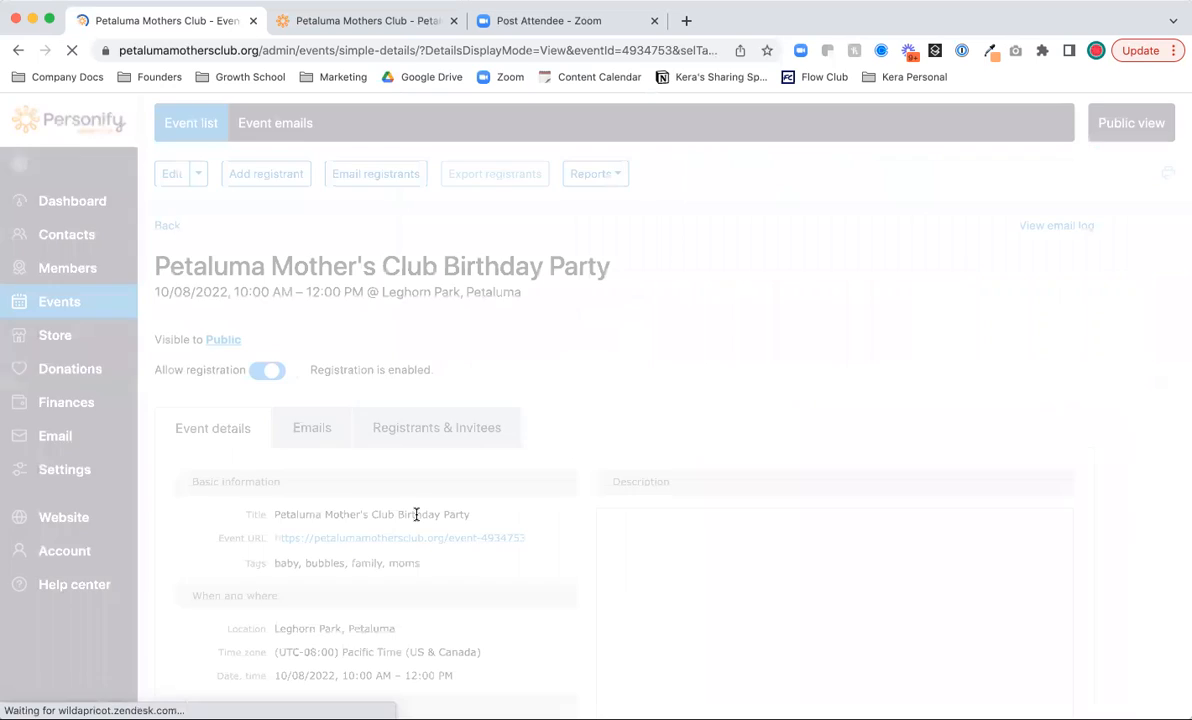
left_click(100, 302)
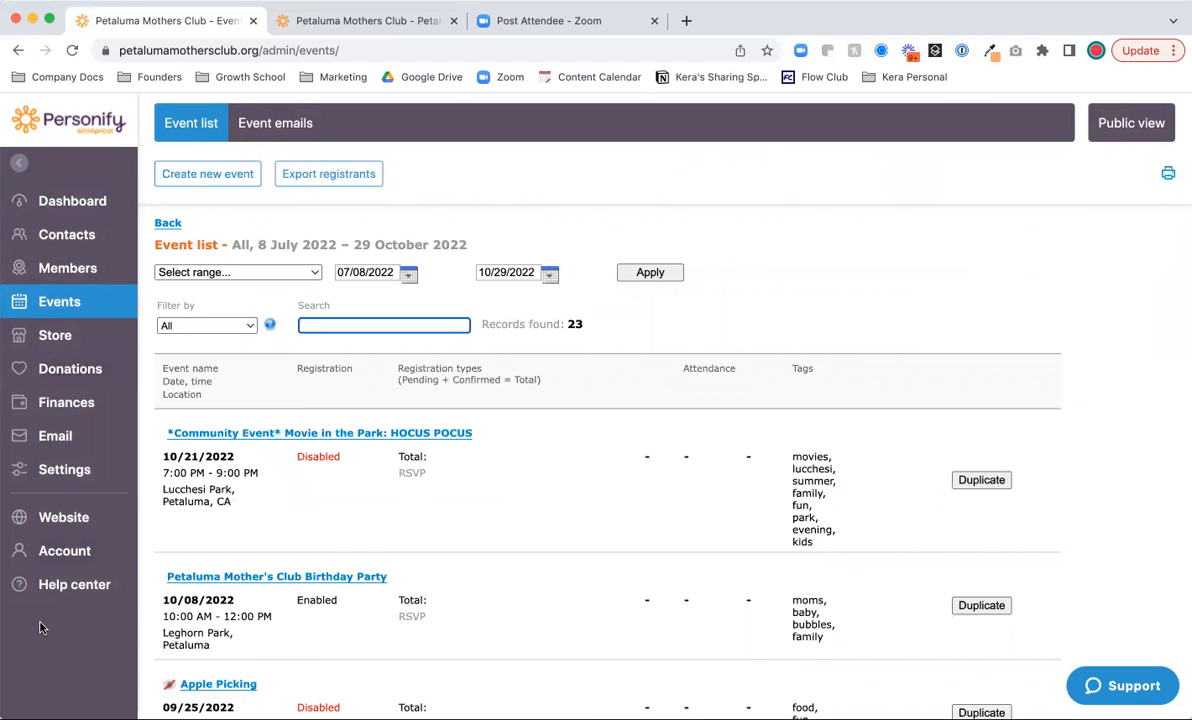
scroll(511, 575, "down", 5)
scroll(511, 570, "down", 8)
scroll(511, 567, "up", 8)
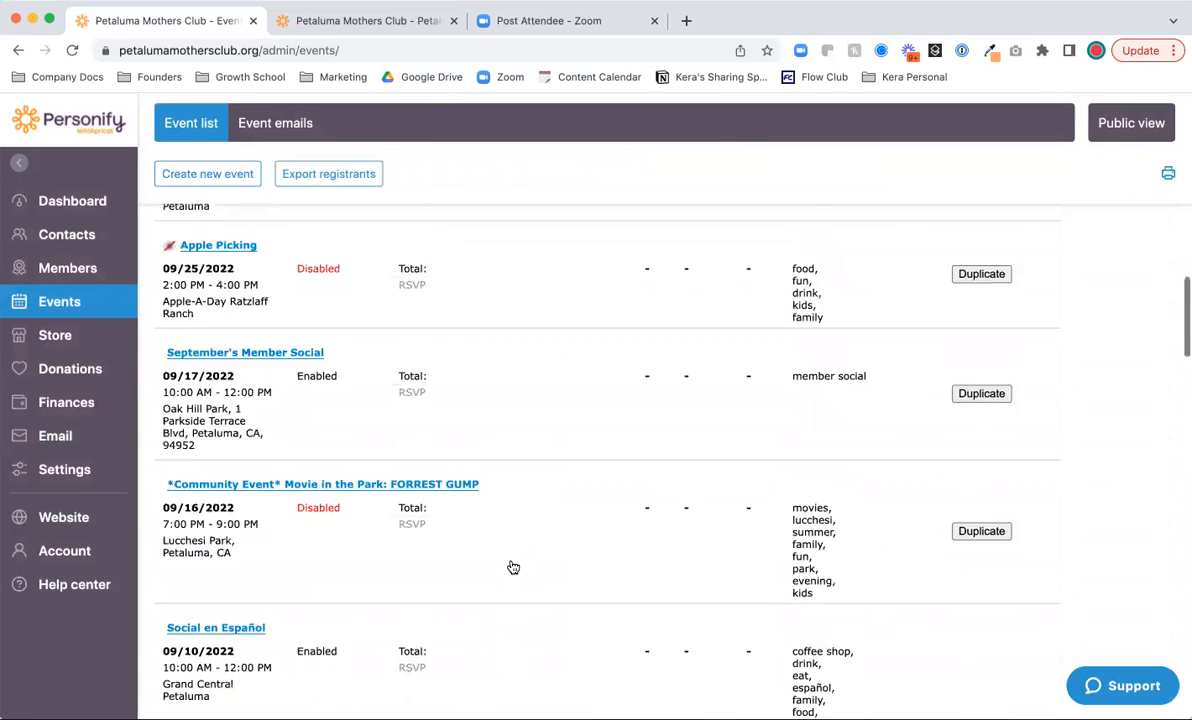
scroll(511, 567, "up", 5)
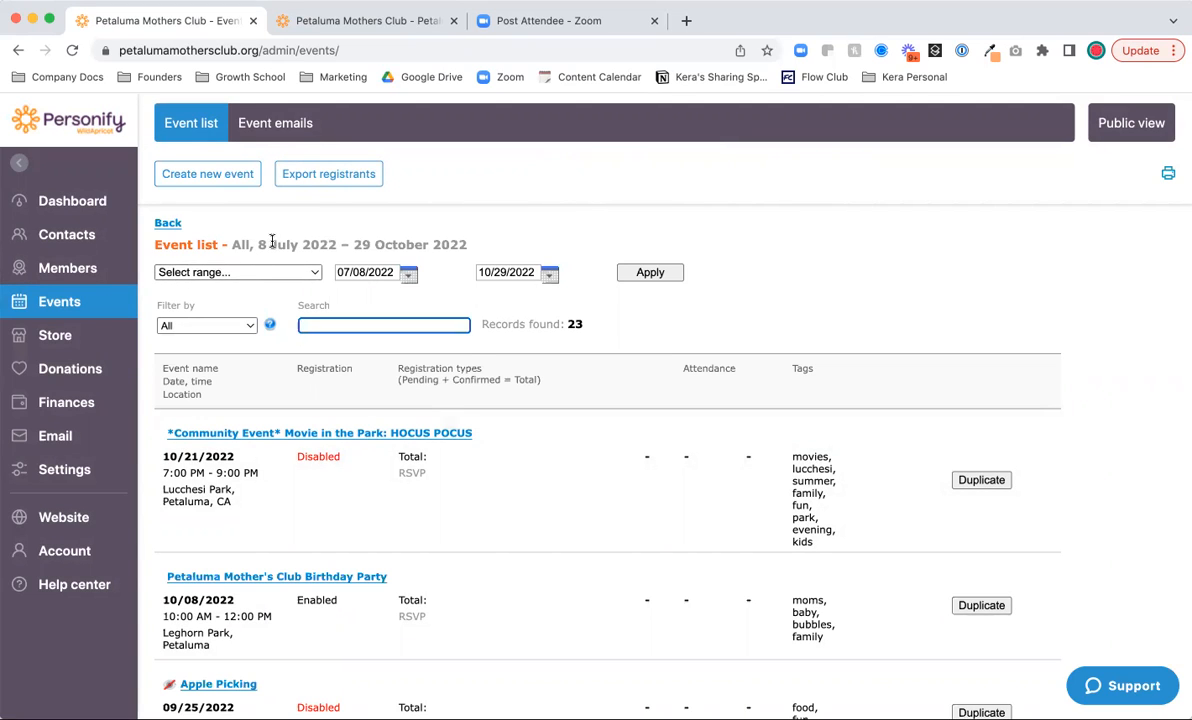
- Filter the event list to Past events with the start date 02/01/2022
left_click(222, 325)
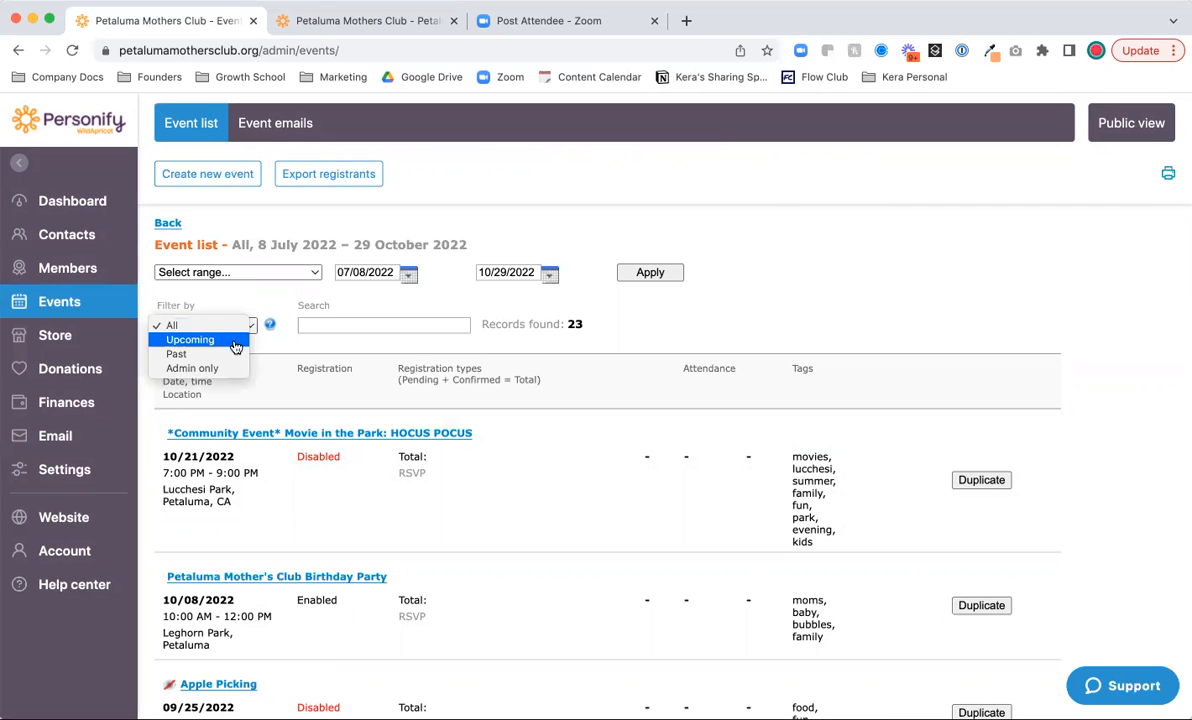
left_click(232, 354)
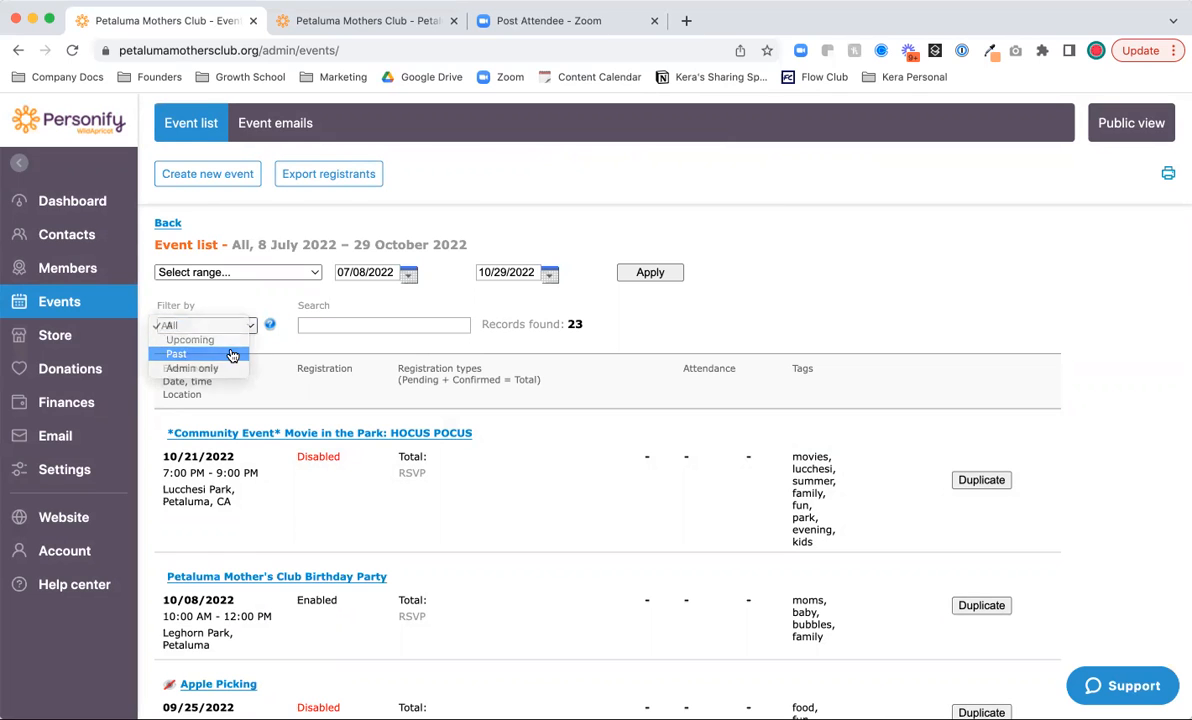
left_click(397, 276)
left_click(219, 298)
left_click(219, 298)
left_click(219, 298)
left_click(219, 298)
left_click(219, 298)
left_click(290, 328)
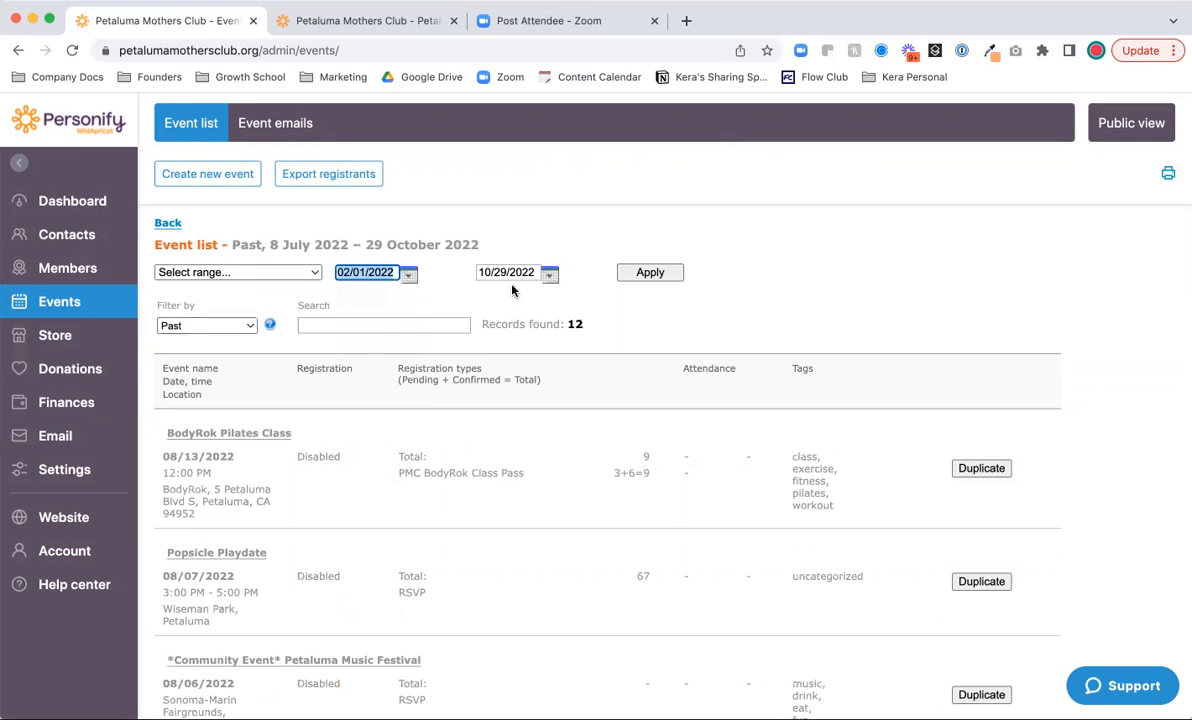
- Set the end date to 04/12/2022 and apply the filter, reviewing the 16 results
left_click(549, 274)
left_click(358, 297)
left_click(358, 297)
left_click(358, 297)
left_click(358, 297)
left_click(358, 297)
left_click(358, 297)
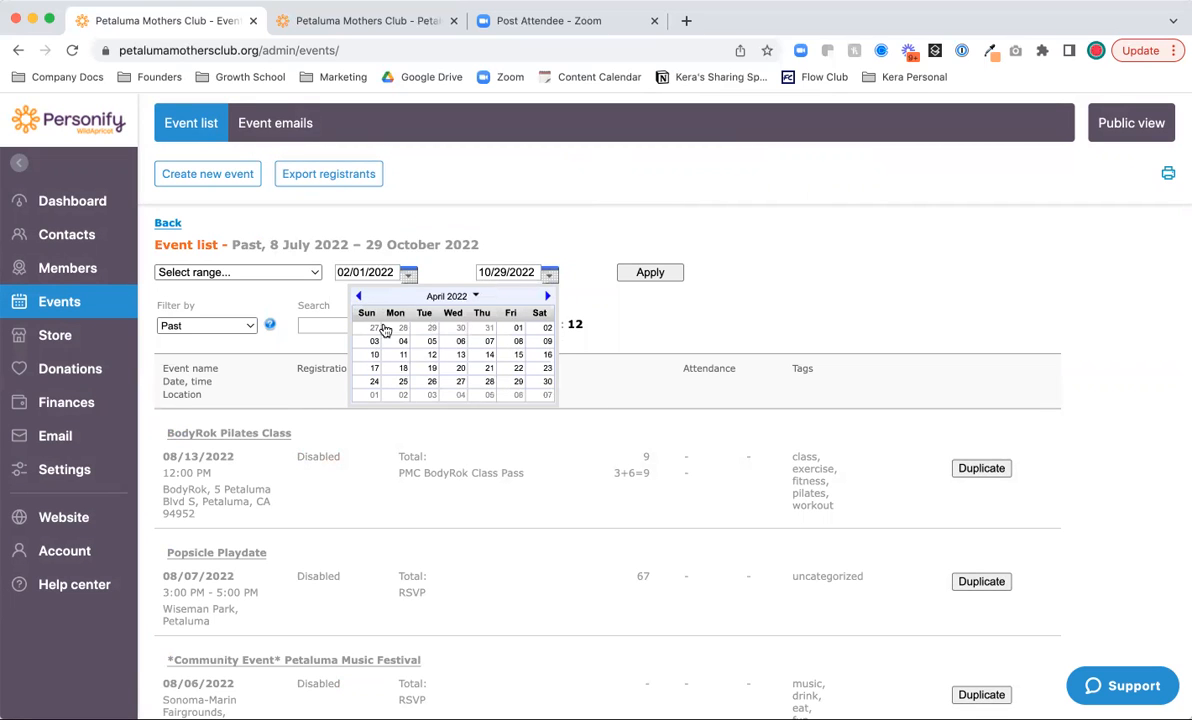
left_click(433, 357)
left_click(636, 276)
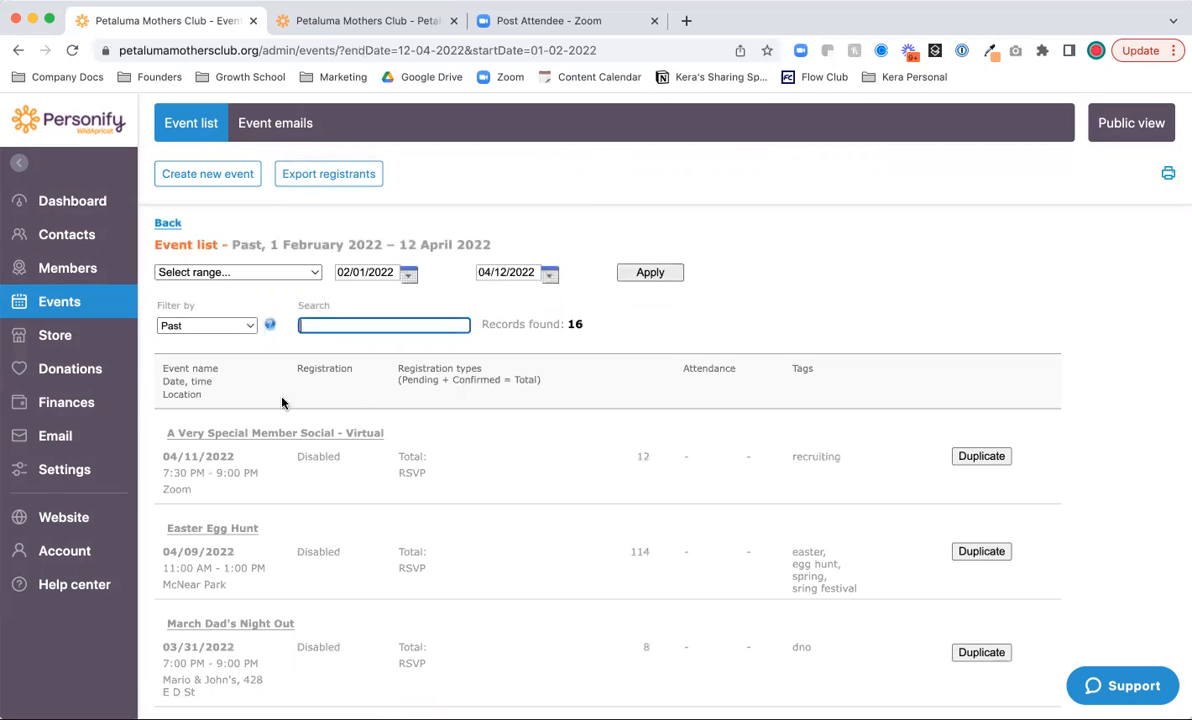
scroll(212, 474, "down", 1)
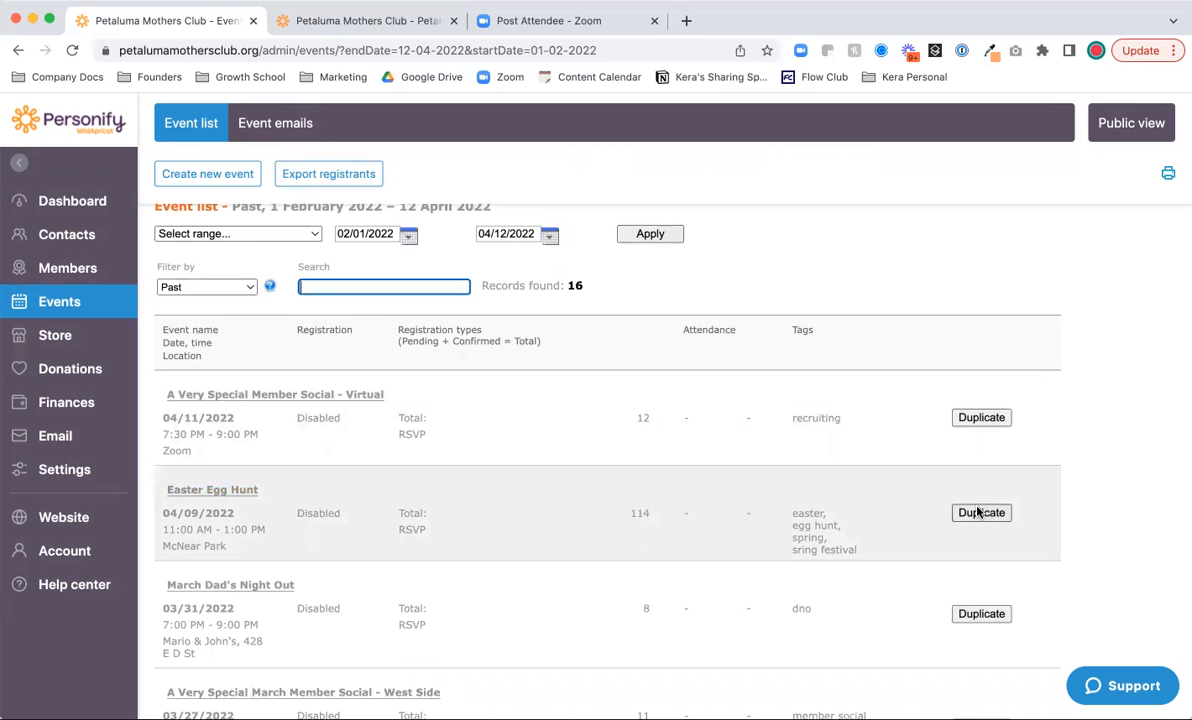
scroll(697, 534, "up", 1)
scroll(697, 534, "up", 1)
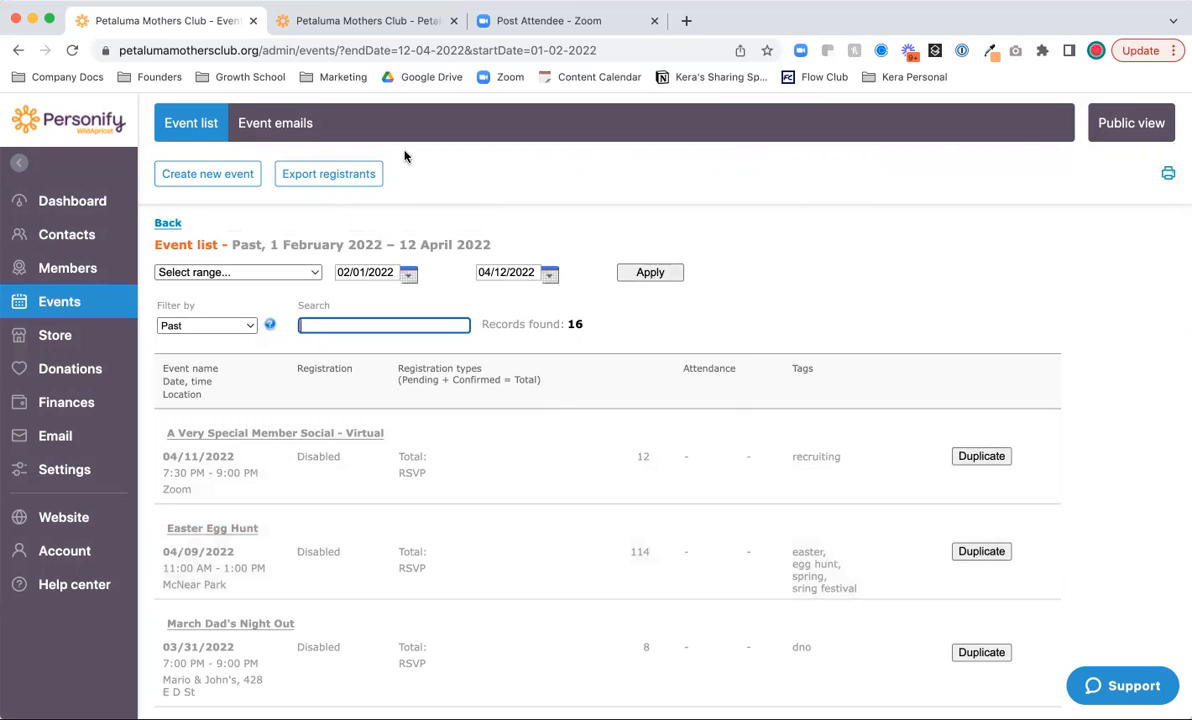
- Create a new event using the Advanced event type
left_click(181, 175)
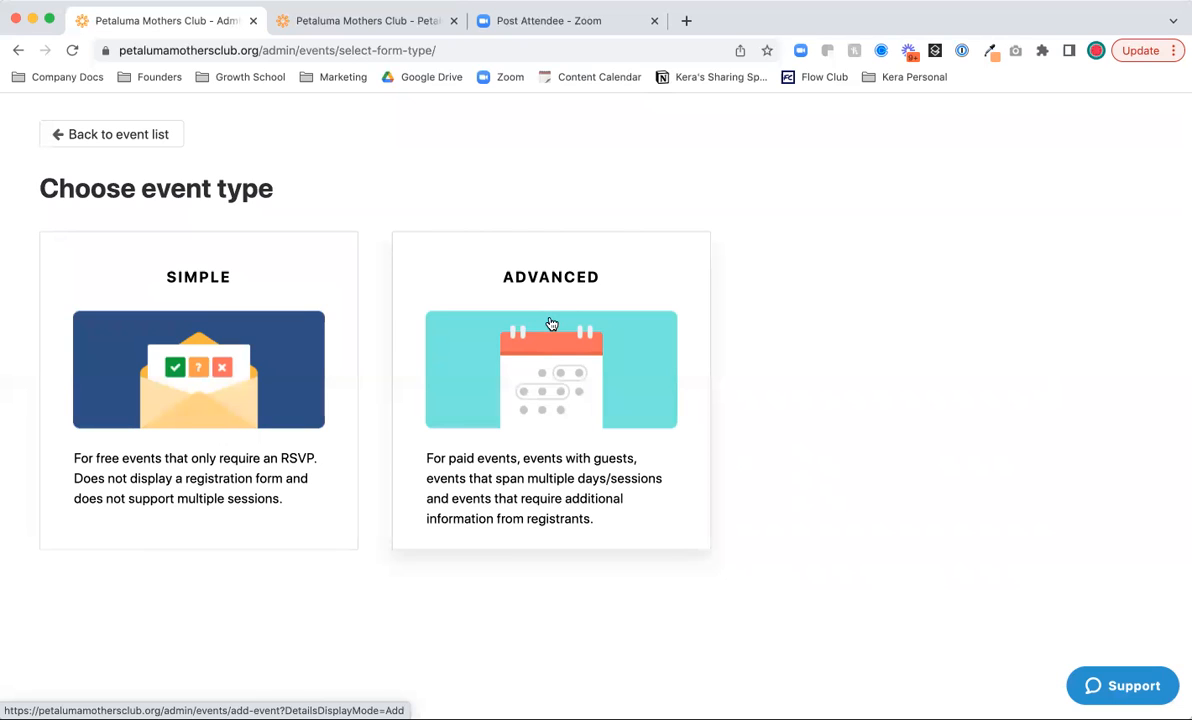
left_click(551, 323)
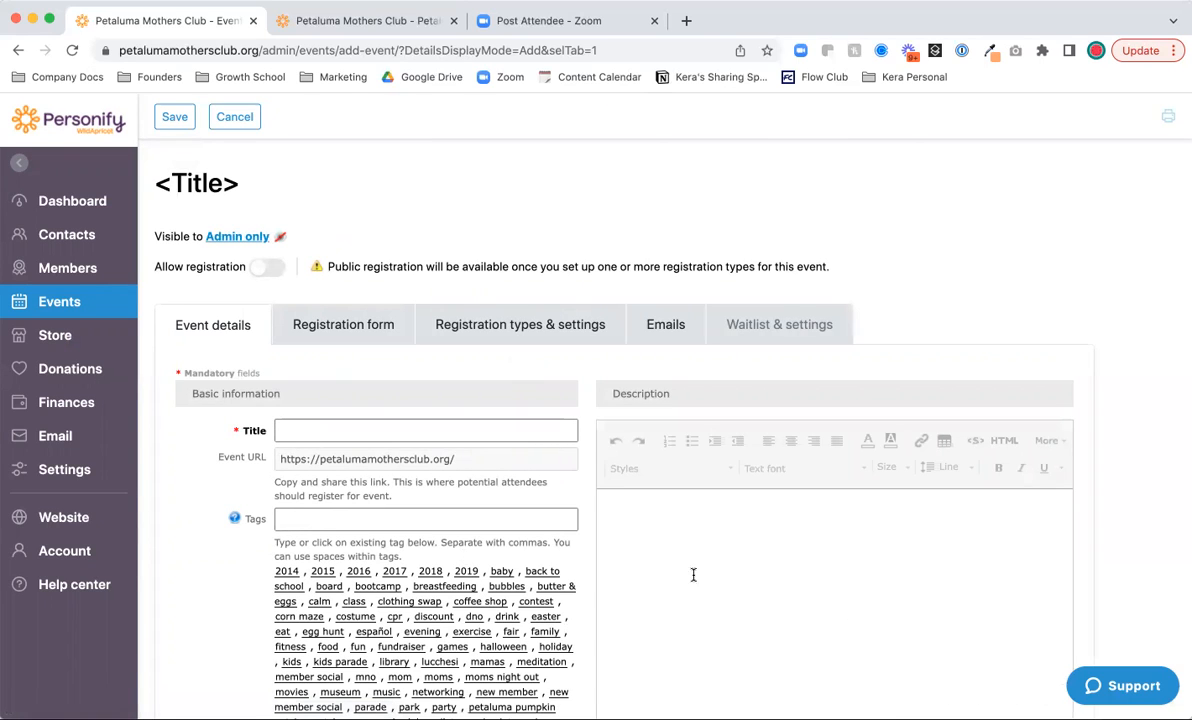
scroll(616, 575, "down", 1)
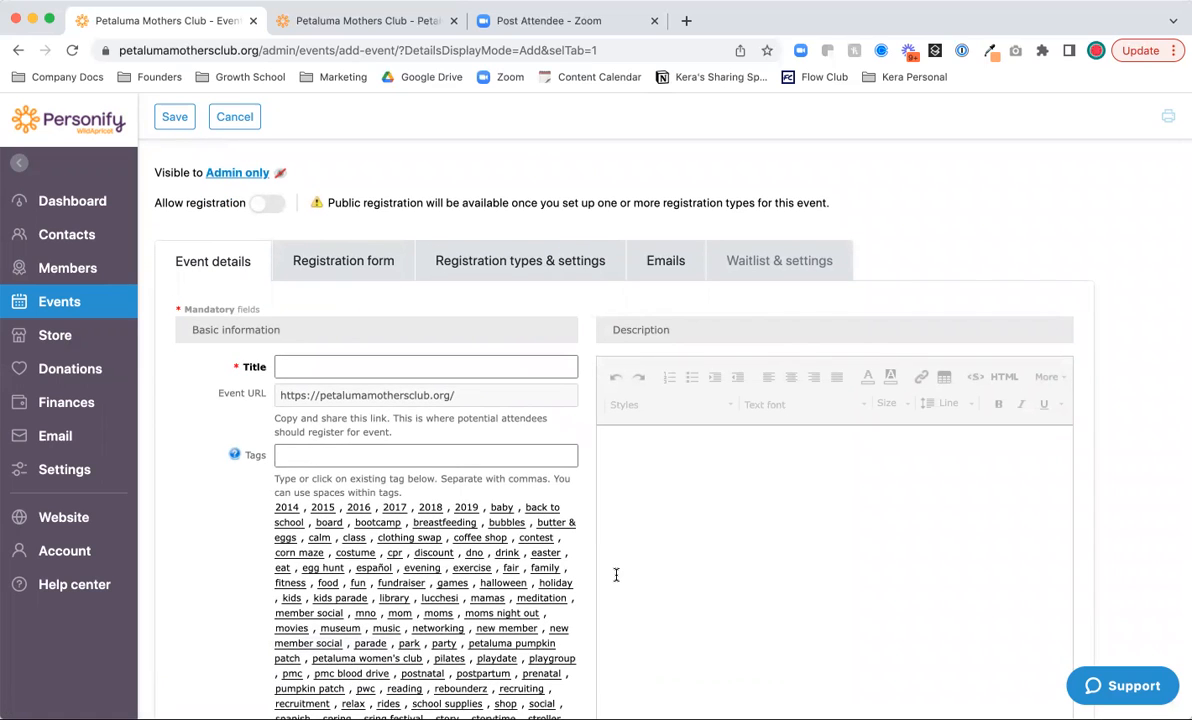
- Title the event 'Halloween Costume Parade + Contest'
scroll(616, 575, "up", 1)
left_click(322, 428)
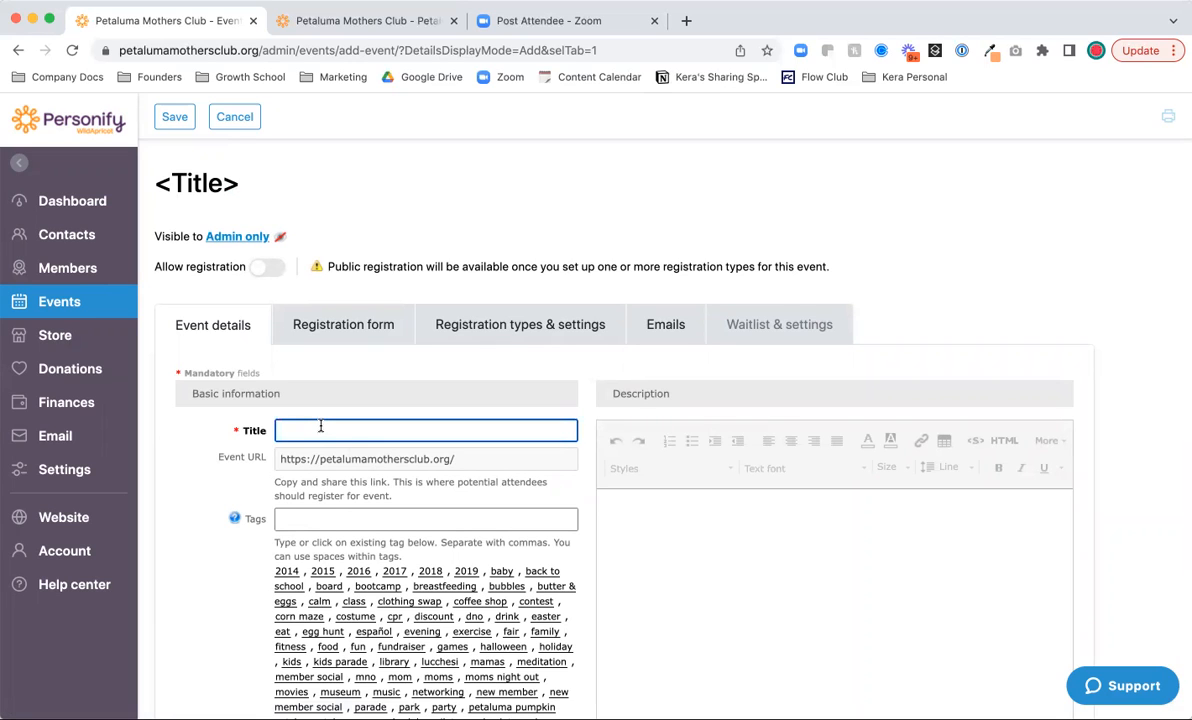
key("BackSpace")
type("Ha")
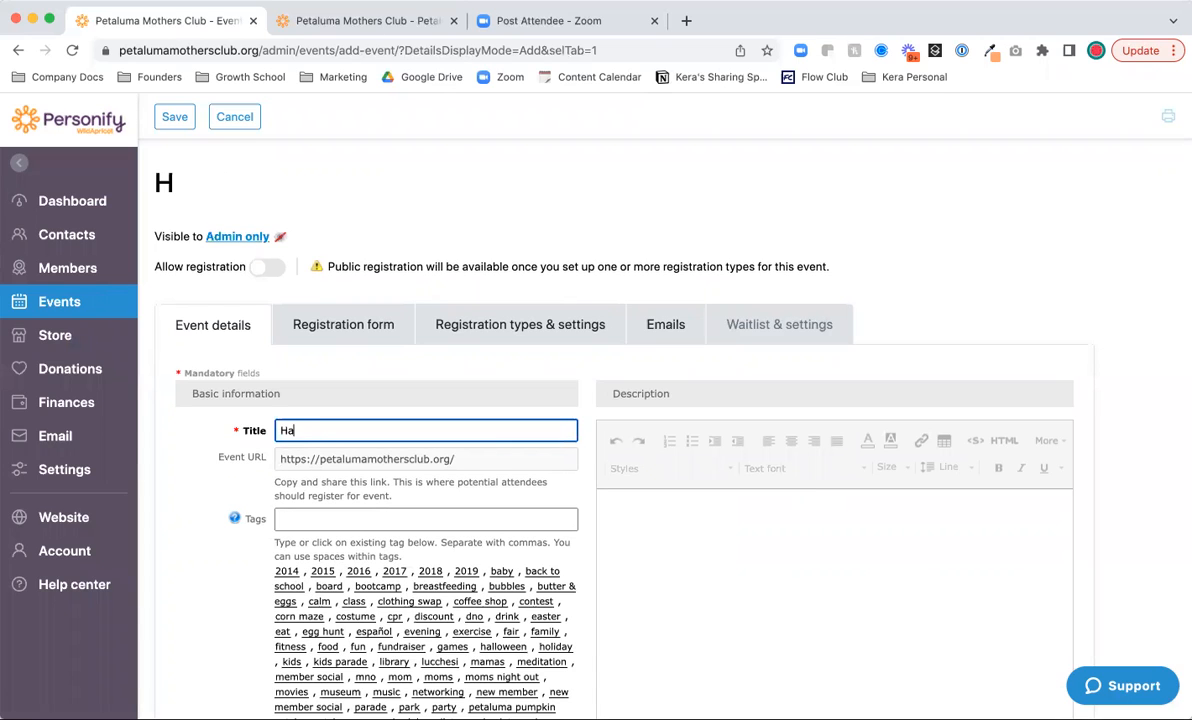
type("lloween Costume P")
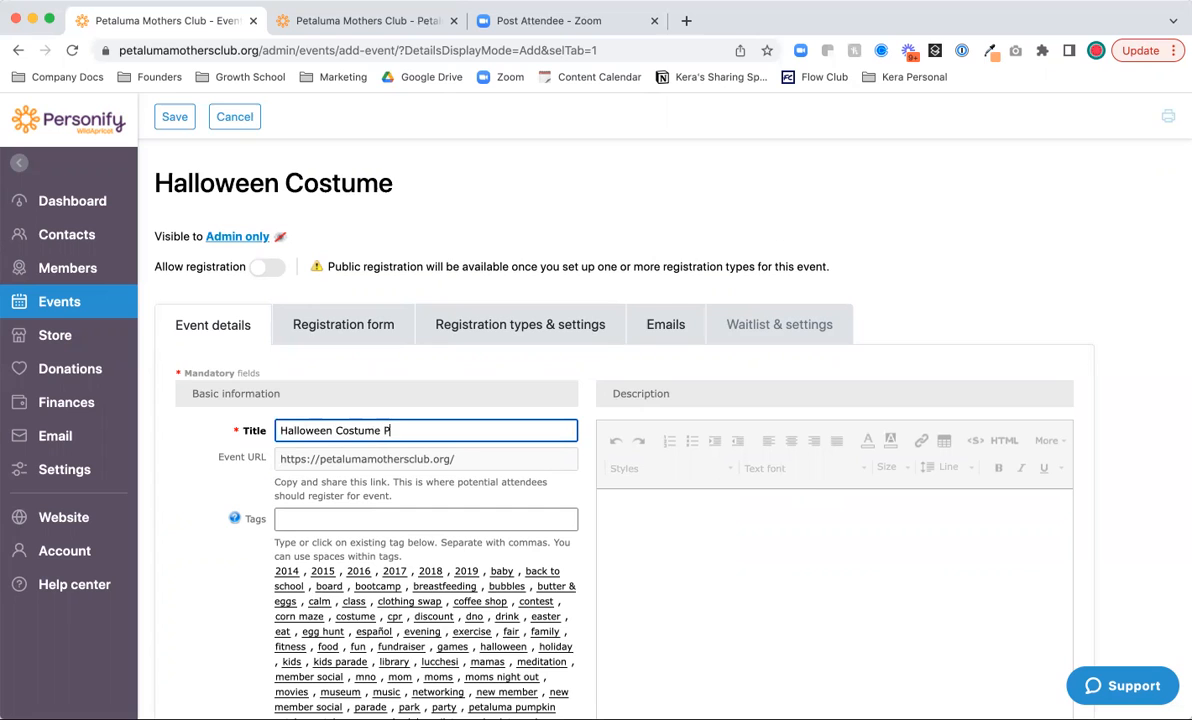
type("arade + Contest")
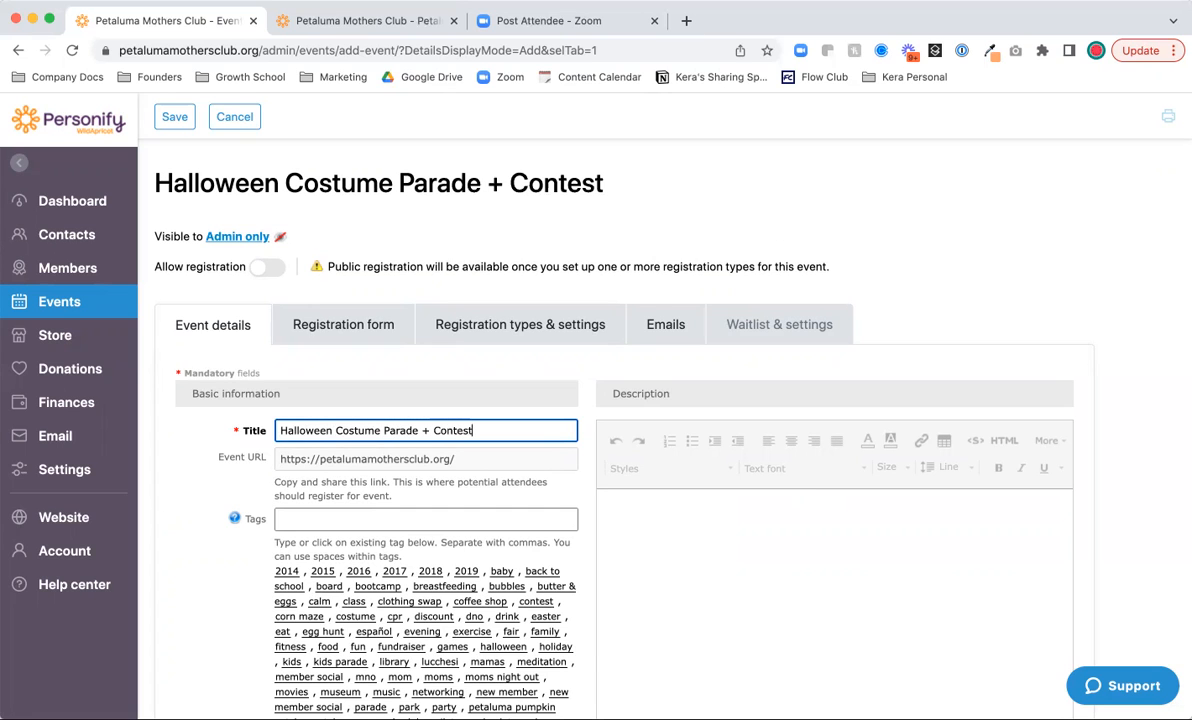
- Tag the event with halloween and contest
left_click(324, 518)
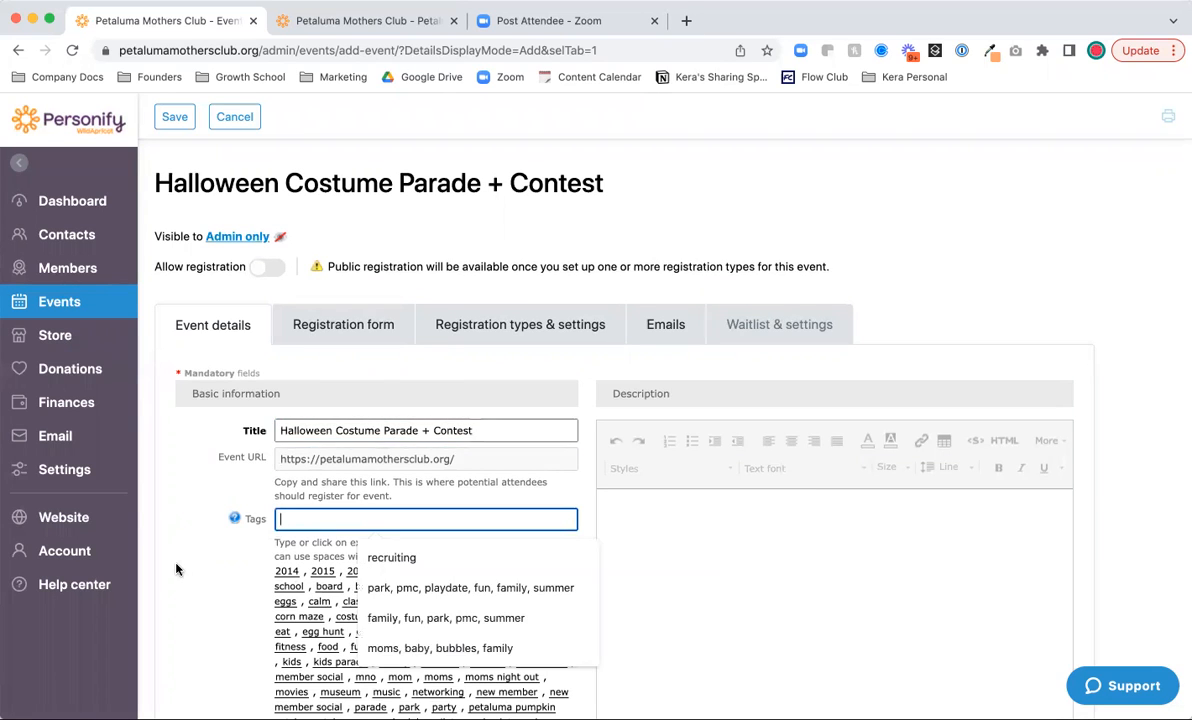
scroll(176, 566, "down", 3)
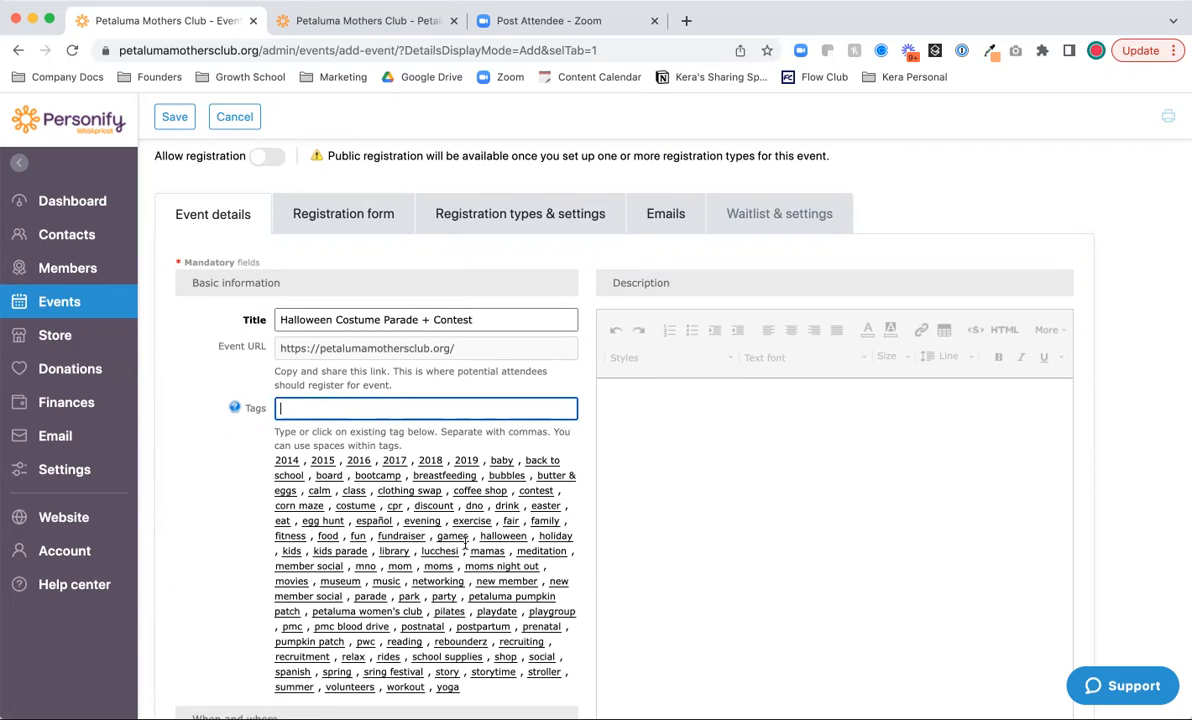
left_click(503, 536)
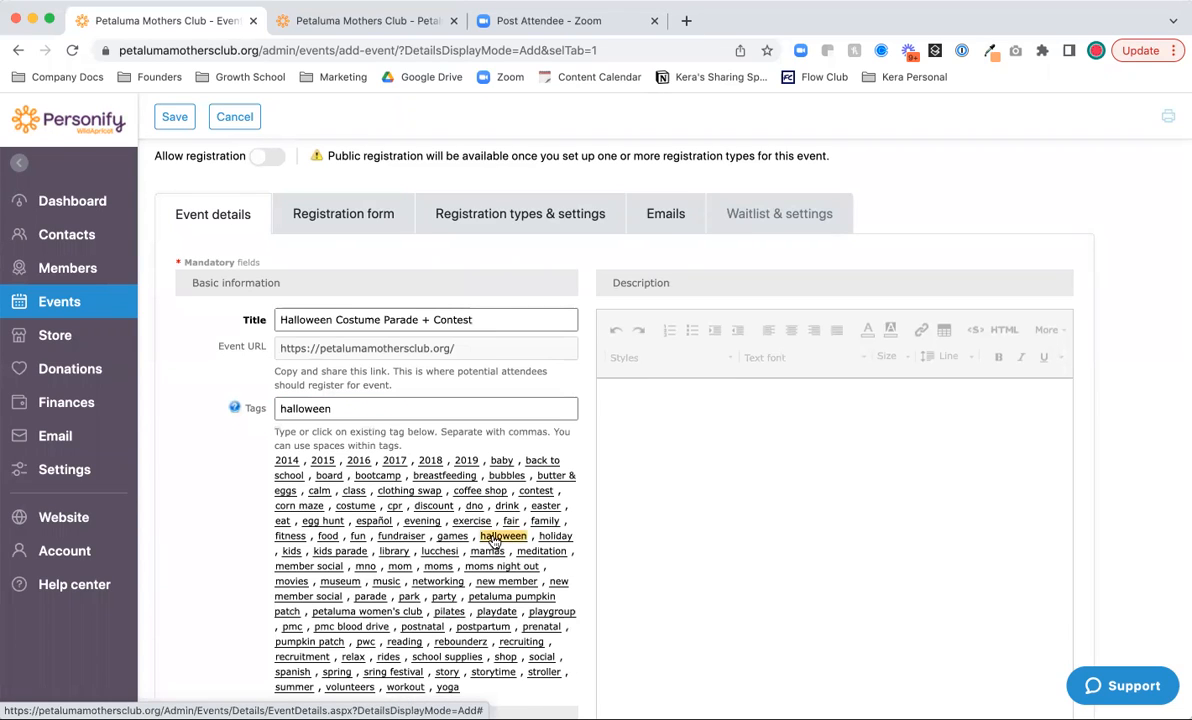
left_click(536, 491)
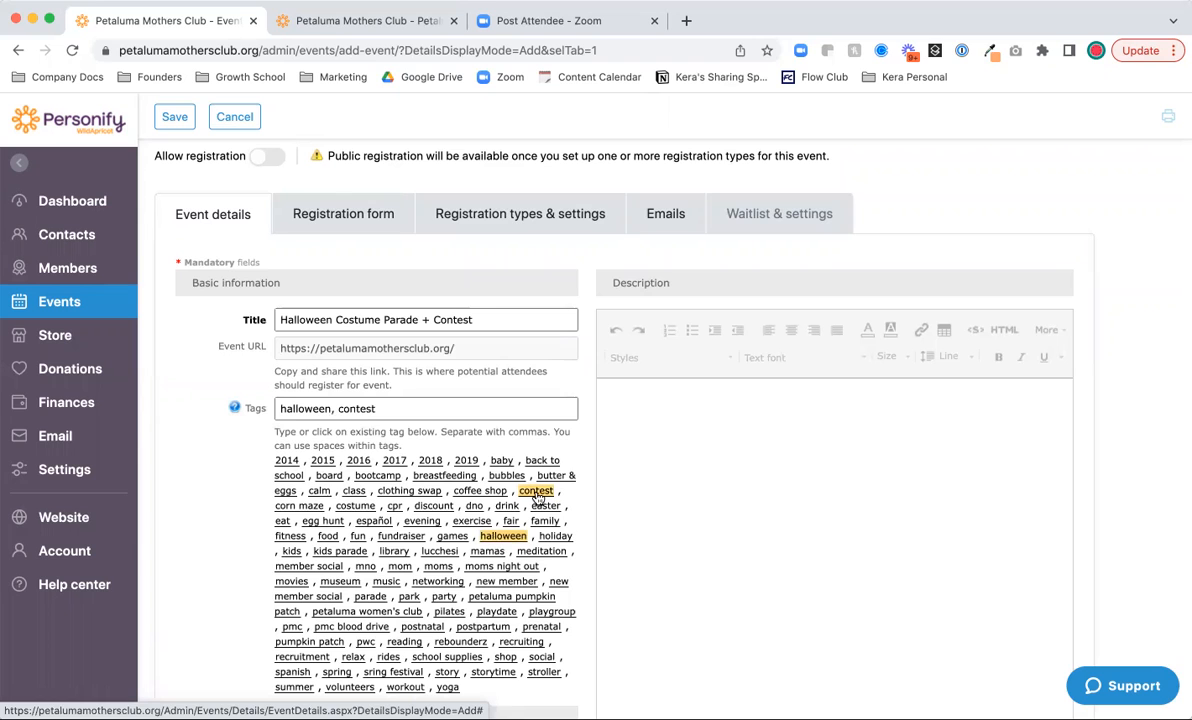
scroll(186, 600, "down", 5)
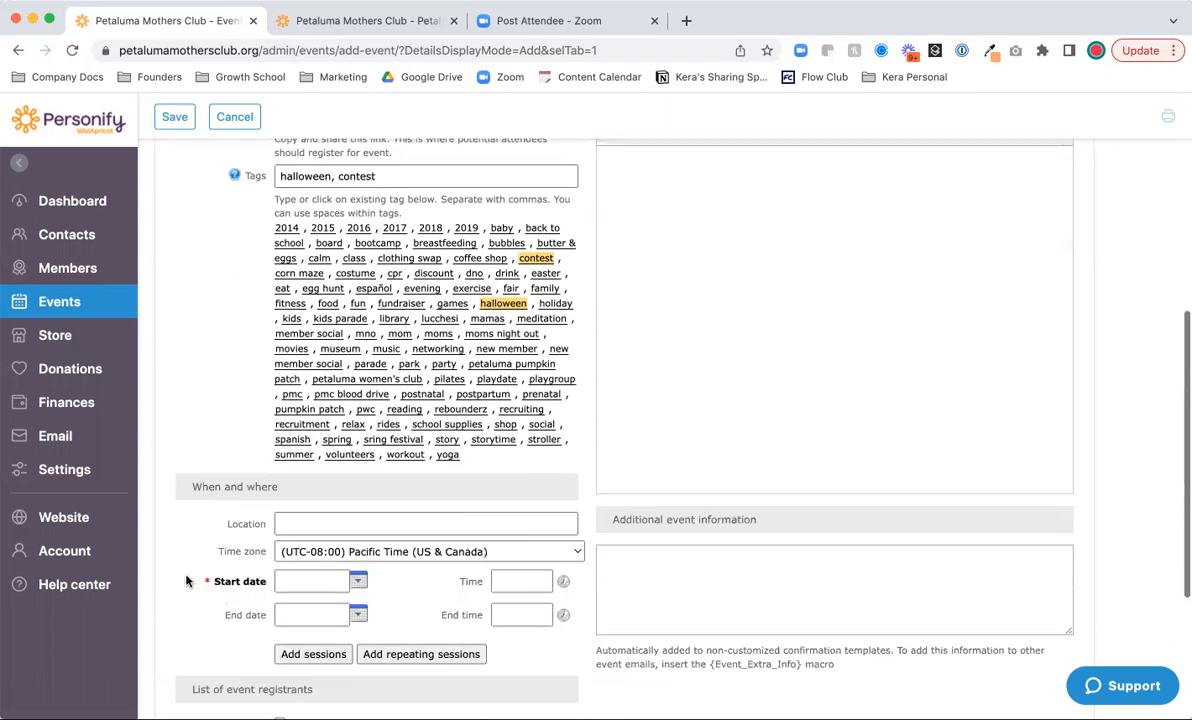
scroll(186, 581, "down", 2)
- Set the event location to 'Leghorn Park, Petaluma'
left_click(290, 407)
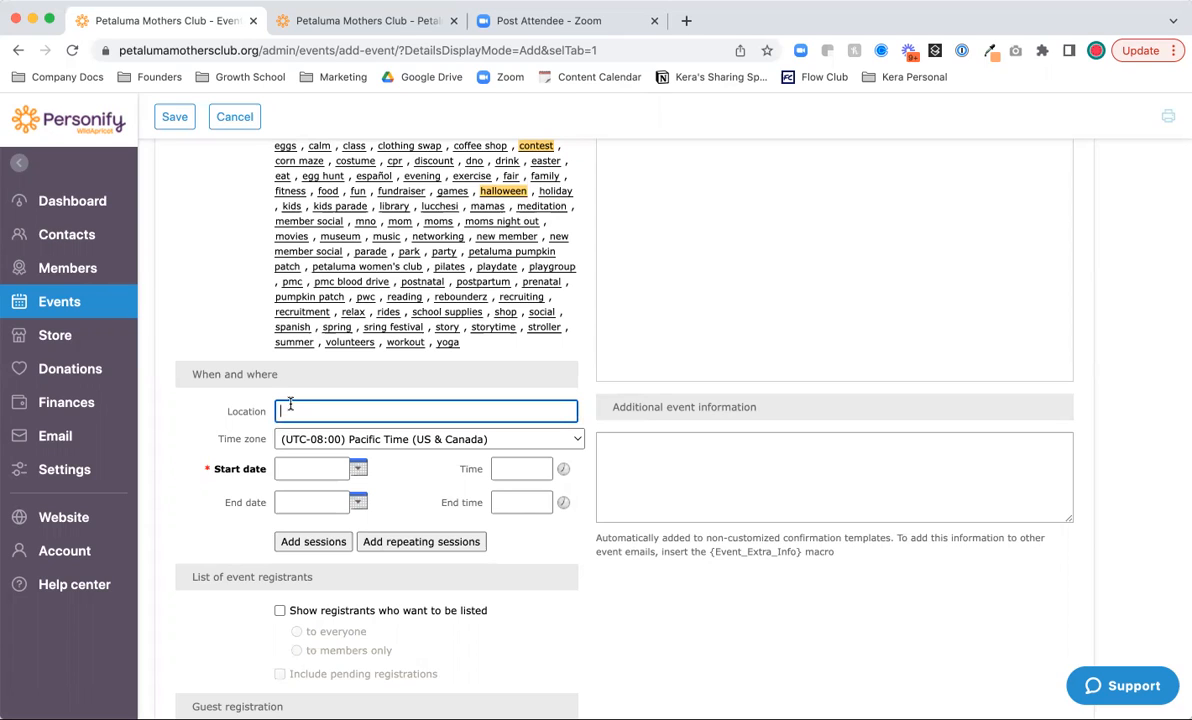
type("Leghorn Park, Petalum,a")
key("BackSpace")
key("BackSpace")
type("a")
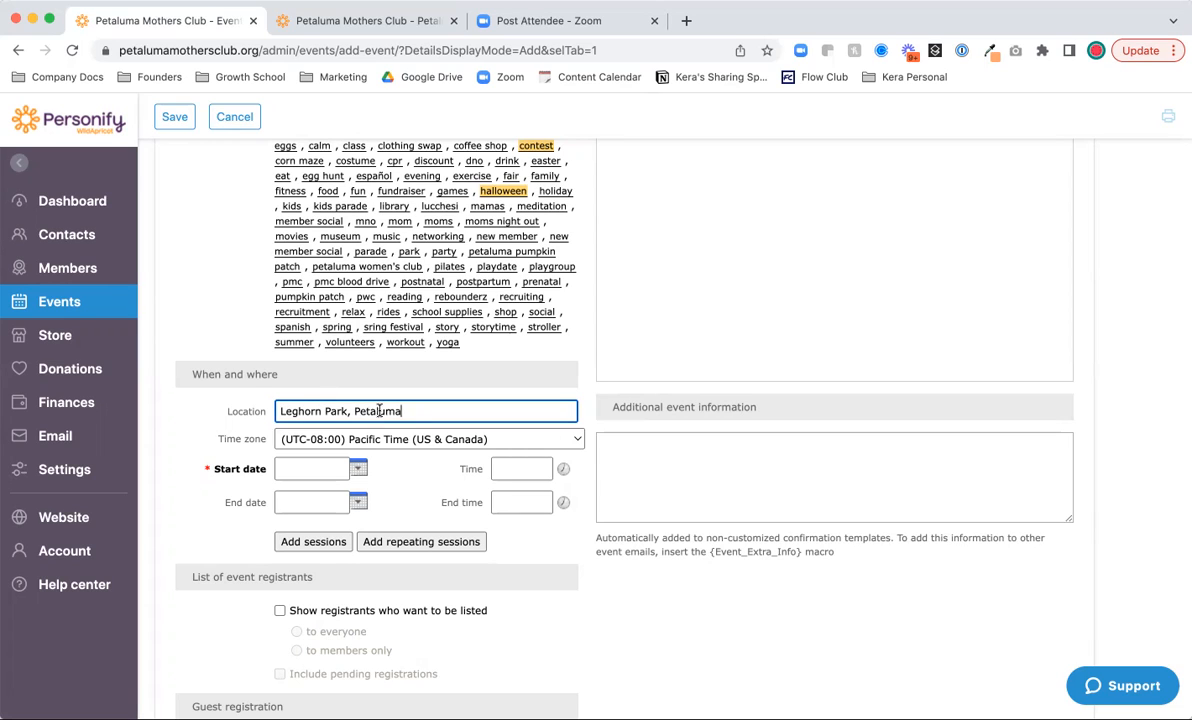
- Schedule the event for 10/31/2022 from 3pm to 6pm
left_click(284, 471)
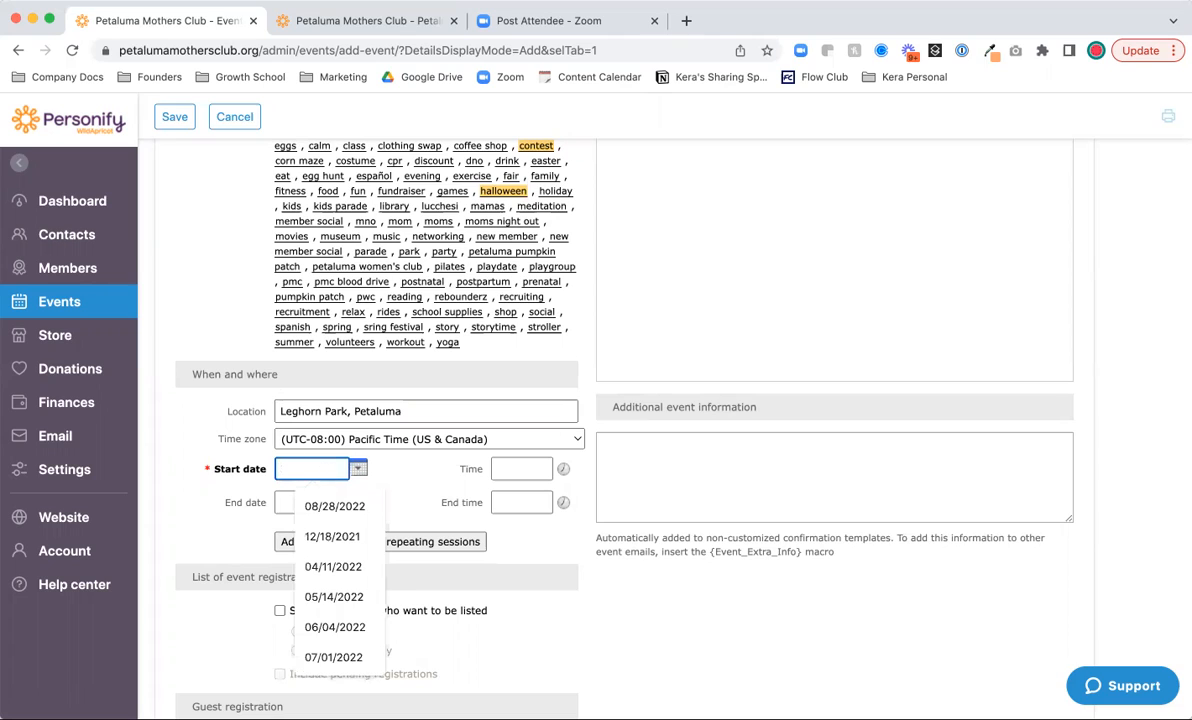
type("10/31/2022")
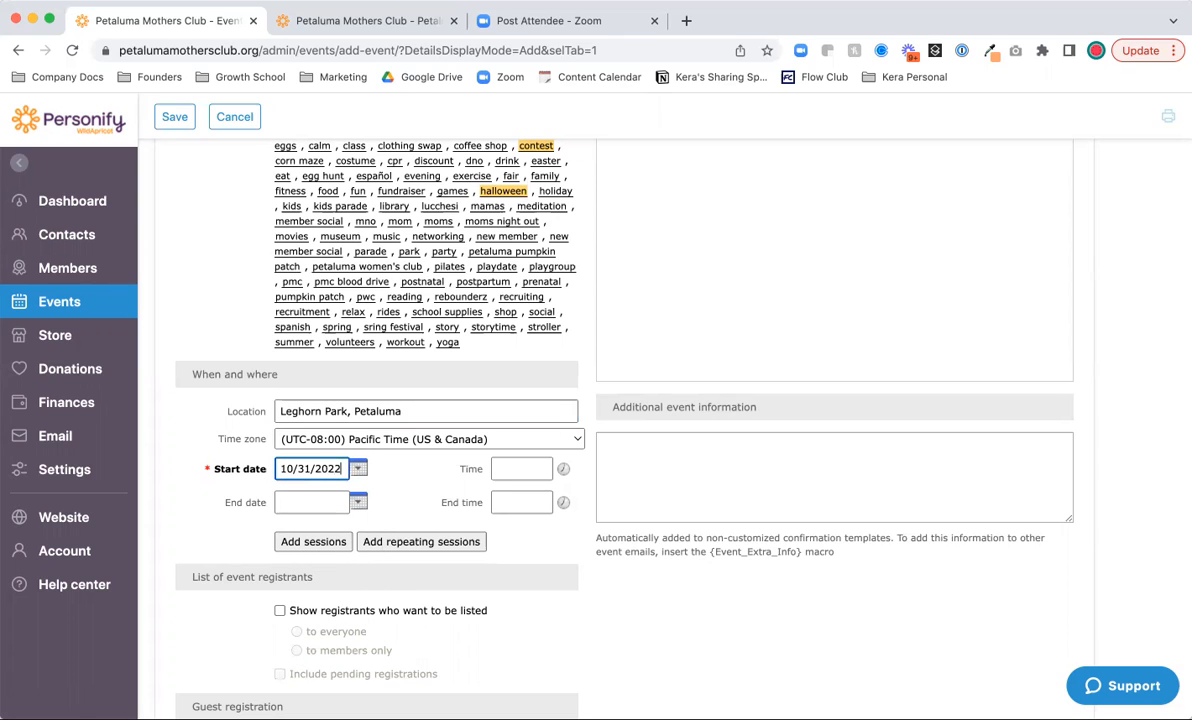
key("Tab")
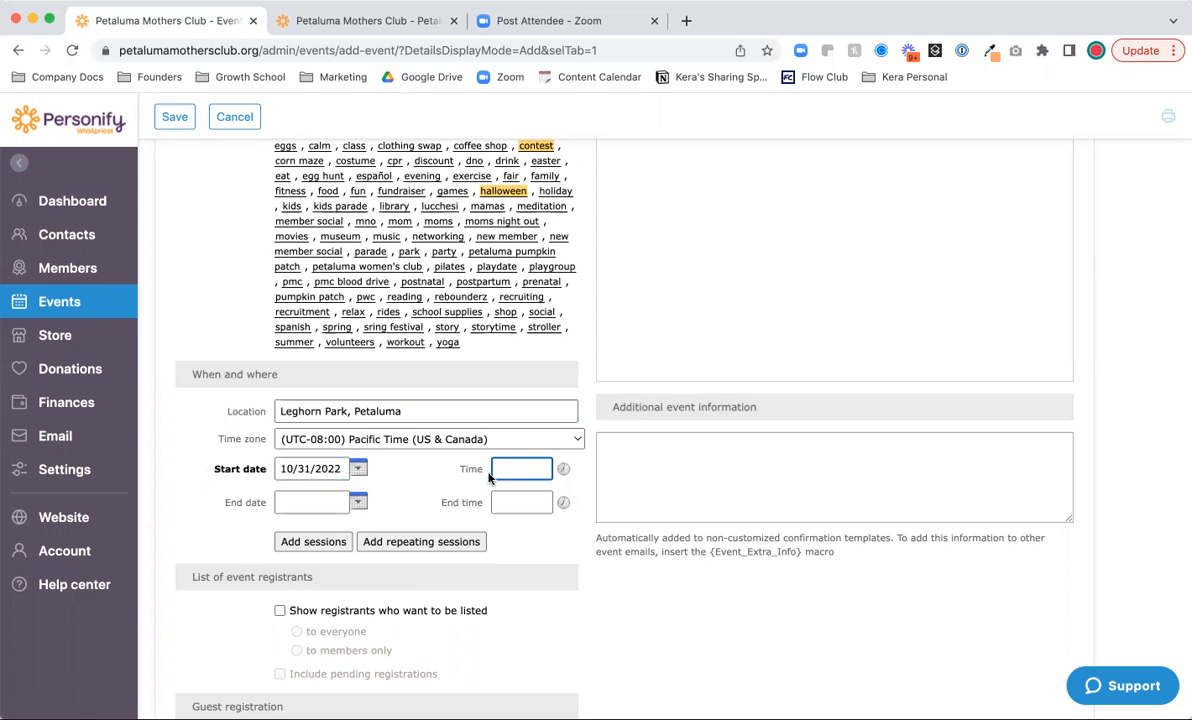
type("5pm")
key("super+a")
key("BackSpace")
type("3pm")
key("Tab")
key("Tab")
type("6p")
key("Tab")
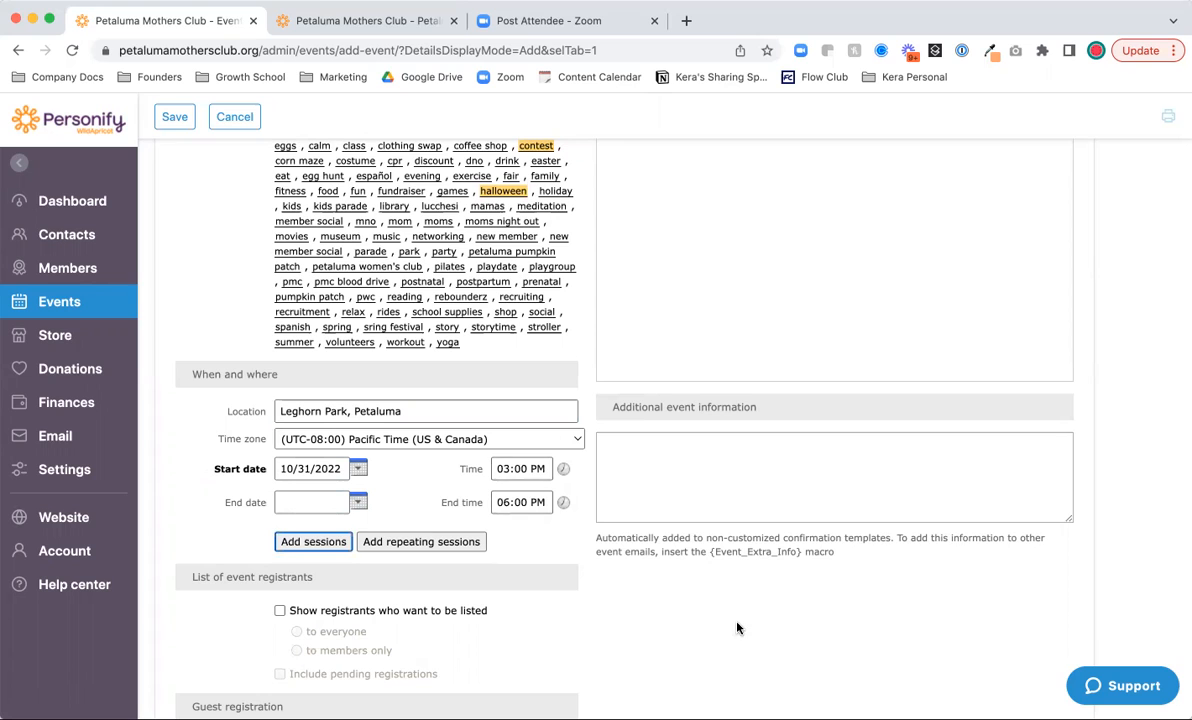
- Set guest registration to add new guests to contacts only if an email is entered
scroll(737, 628, "down", 2)
scroll(737, 628, "down", 1)
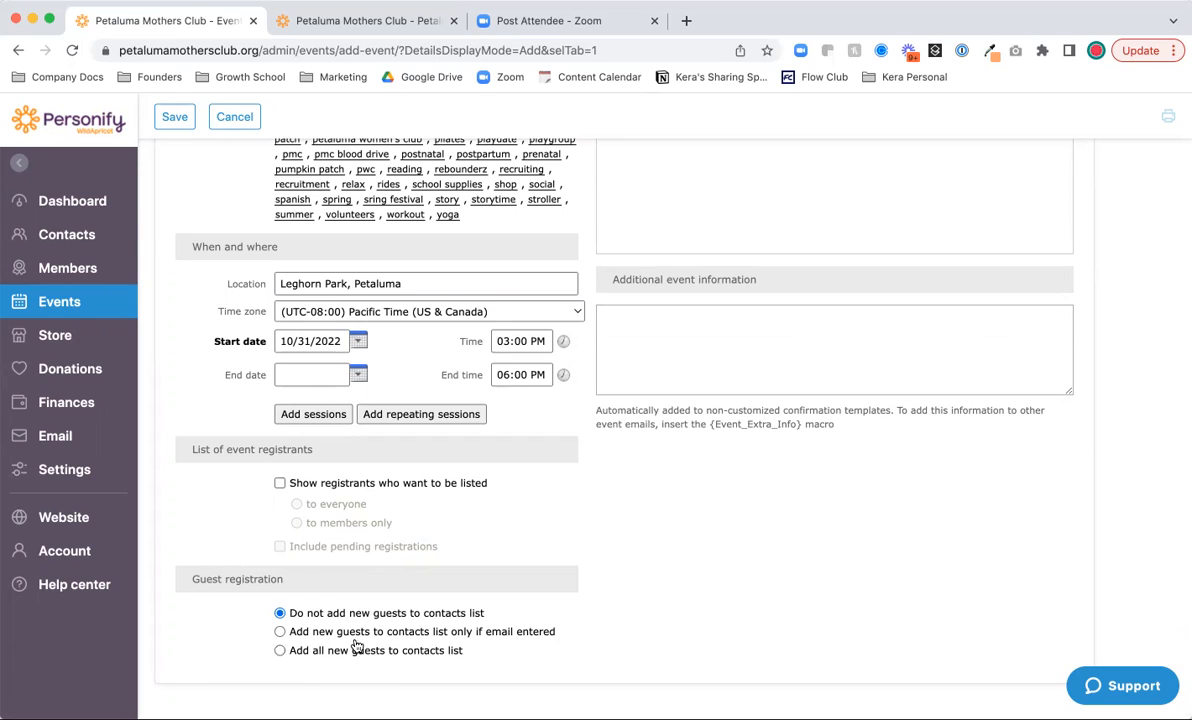
left_click(281, 632)
scroll(553, 657, "up", 4)
scroll(553, 657, "up", 4)
left_click(705, 373)
scroll(693, 407, "up", 1)
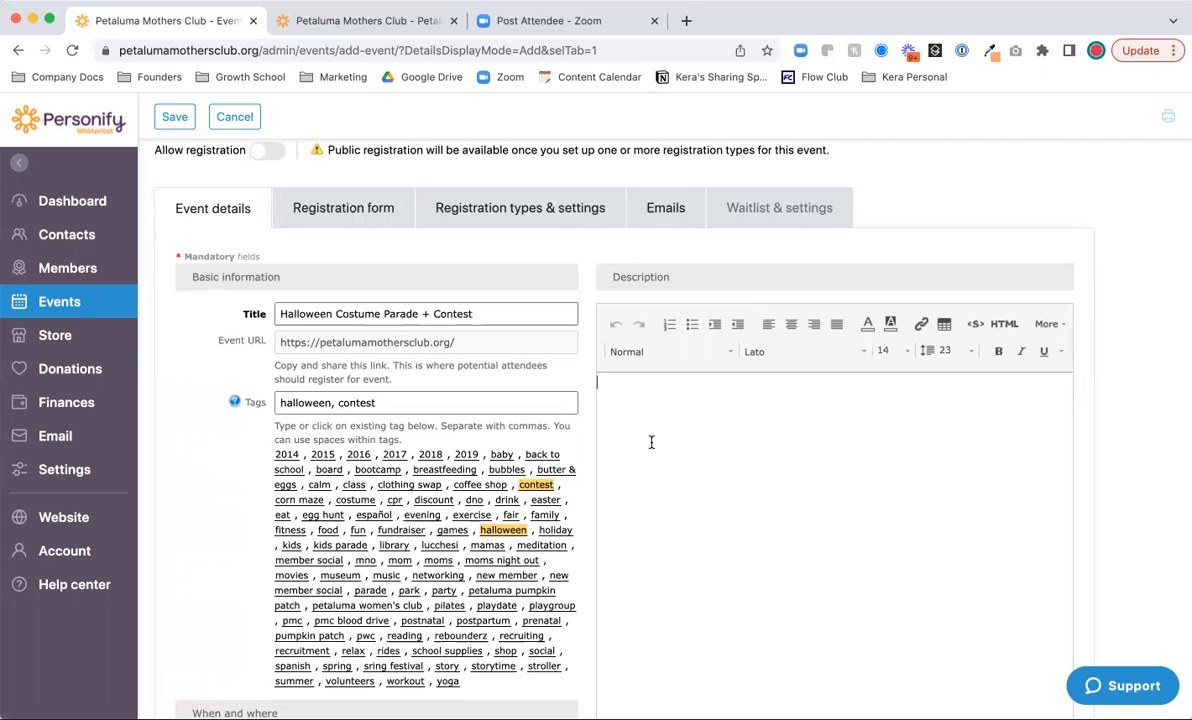
- Write the description blurb 'Little blurb goes here. 2-4 sentences about why it's awesome.'
type("Little blurb goes here. 2-4 setn")
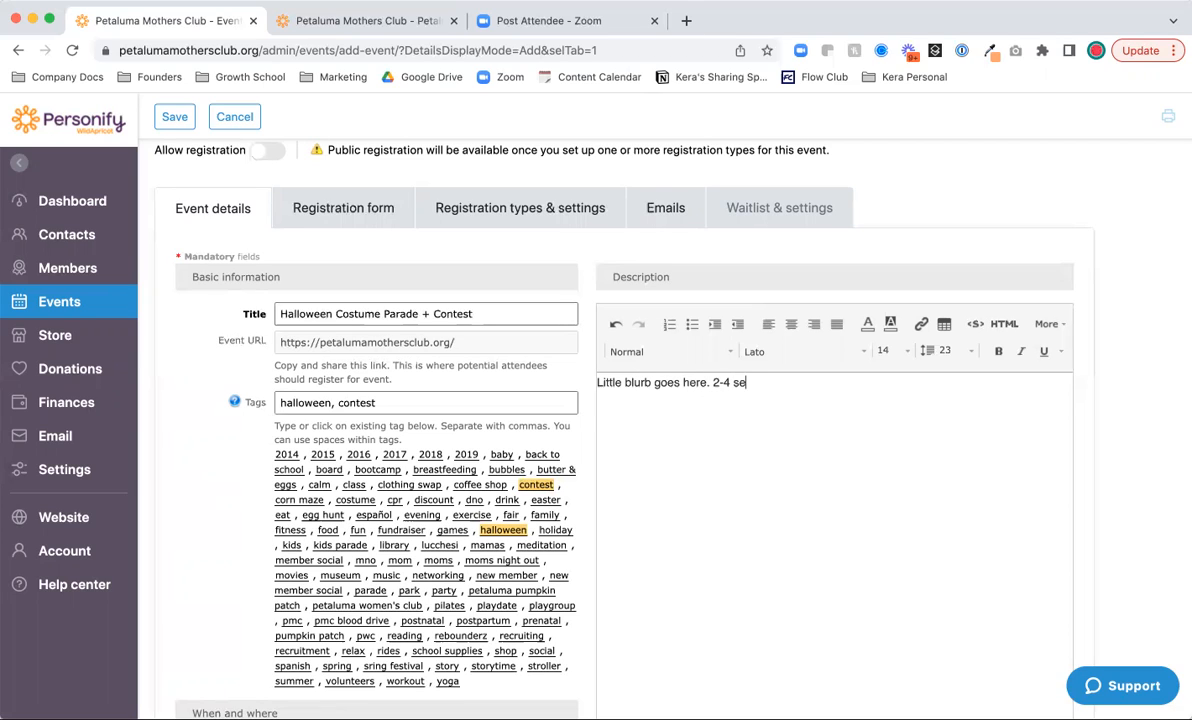
key("BackSpace")
key("BackSpace")
type("ntences about why it's awesome.")
key("Return")
key("Return")
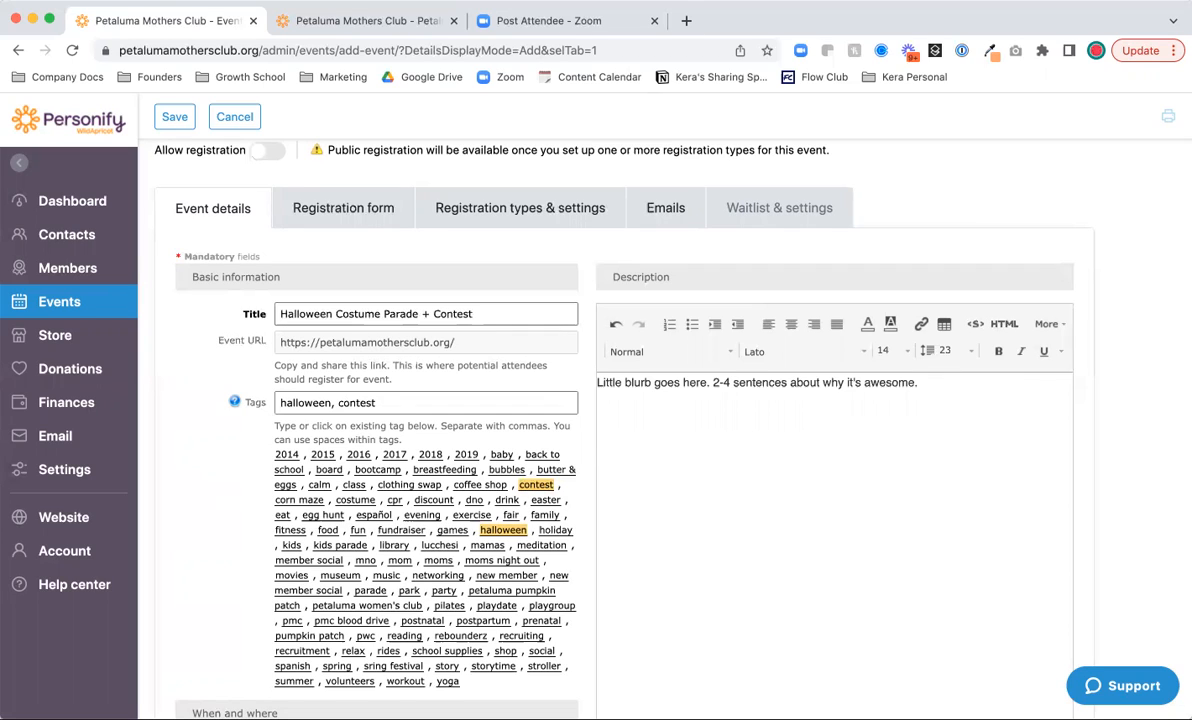
- Add THE DETAILS list with Where, When and Who's invited: PMC members, families and interested joiners
type("THE DETAILS:")
key("Return")
type("- Where:")
key("Return")
type("- When:")
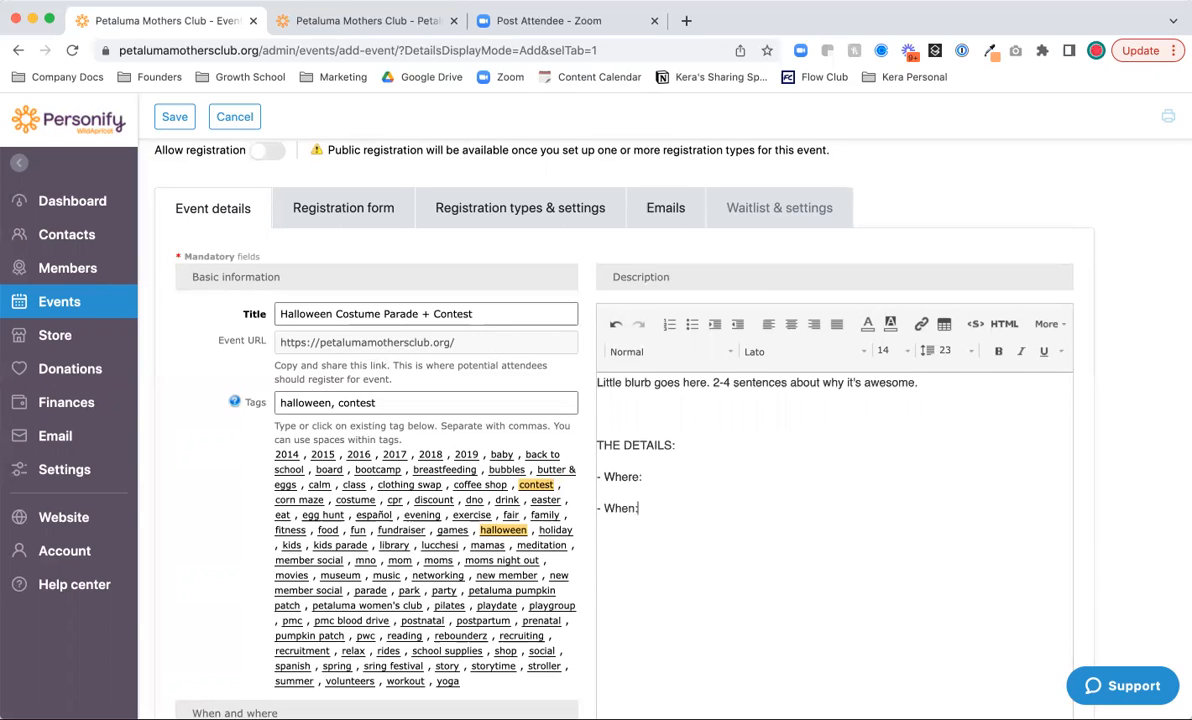
key("Return")
type("- Who's invited: All PMc")
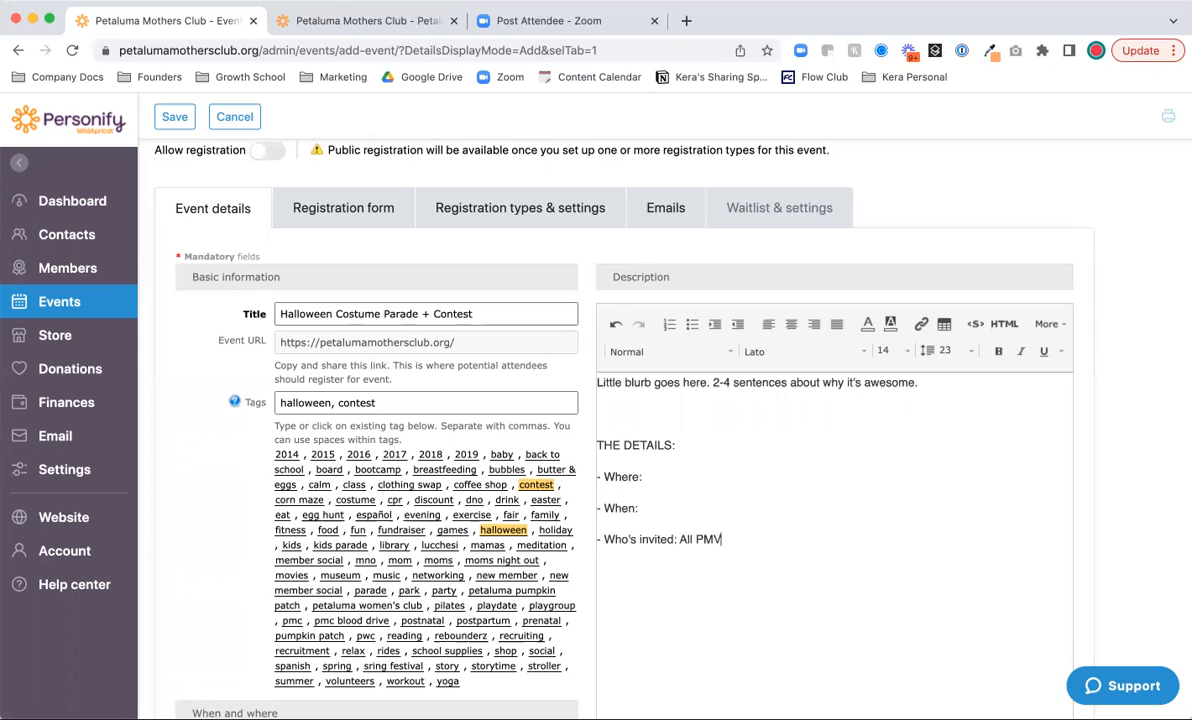
key("BackSpace")
key("BackSpace")
type("C members and their famili")
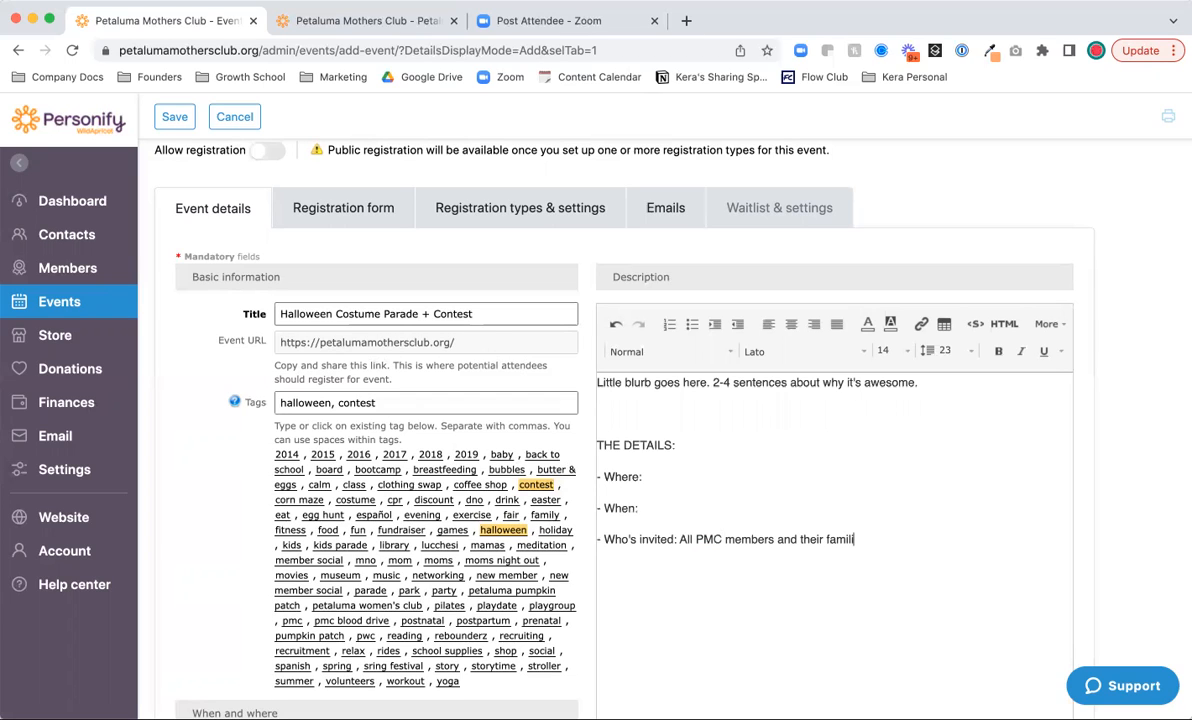
type("es, anyone interseted n")
key("BackSpace")
type("in")
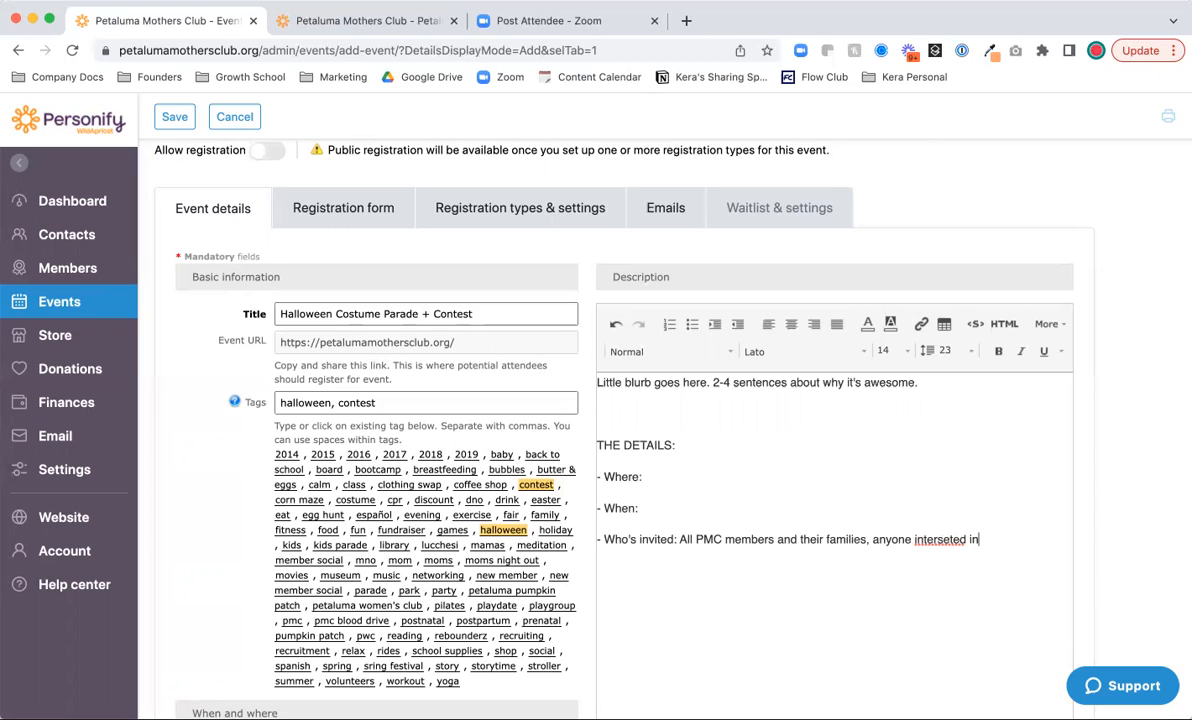
type(" joining the PMC")
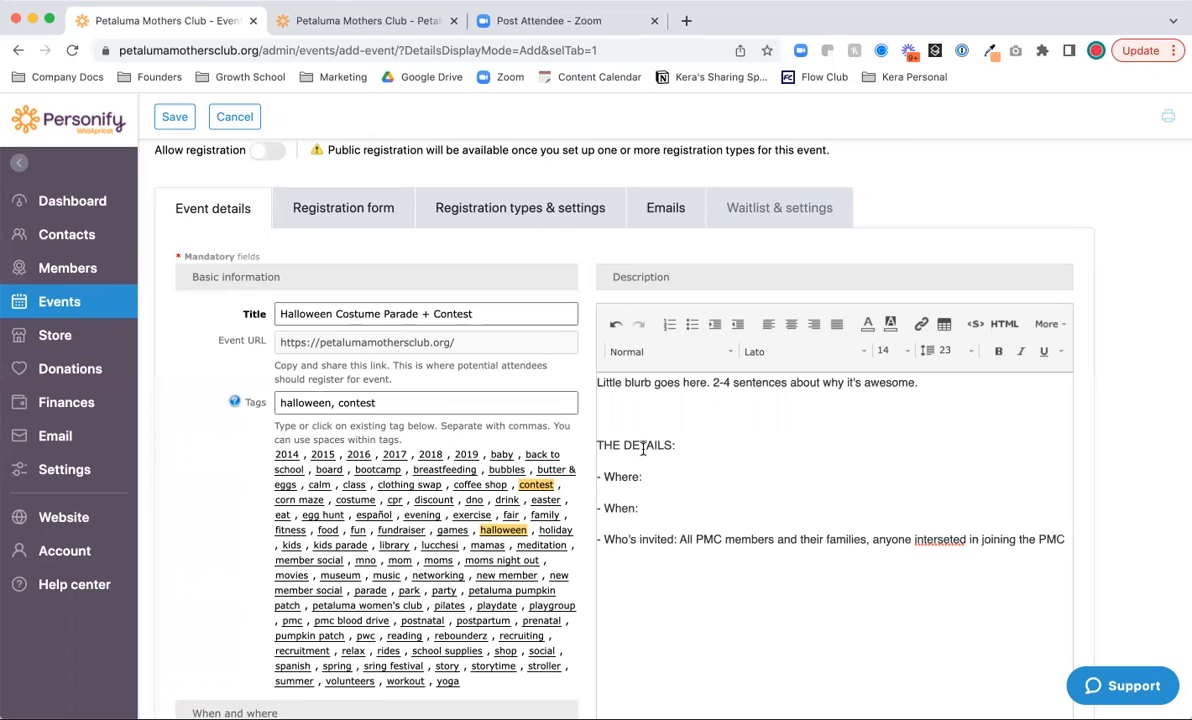
- Correct 'interseted' to 'interested' using the spelling suggestions
right_click(925, 541)
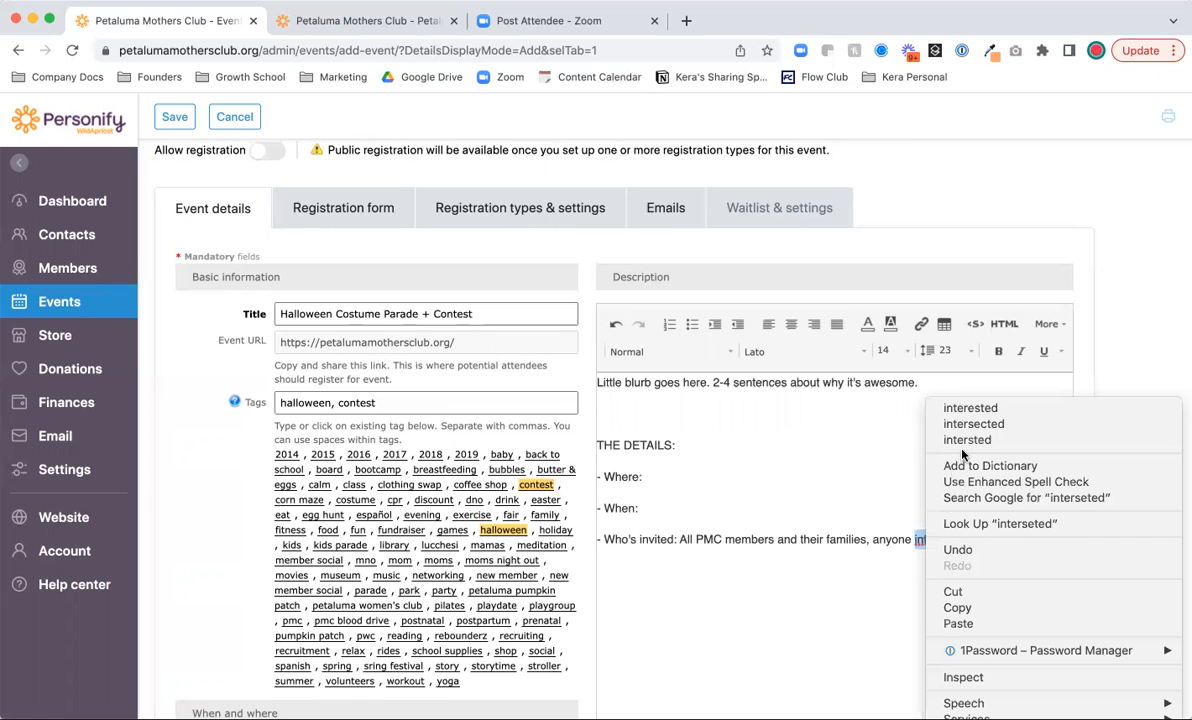
left_click(985, 405)
left_click(1068, 539)
key("Return")
key("Return")
key("Return")
scroll(1000, 561, "down", 3)
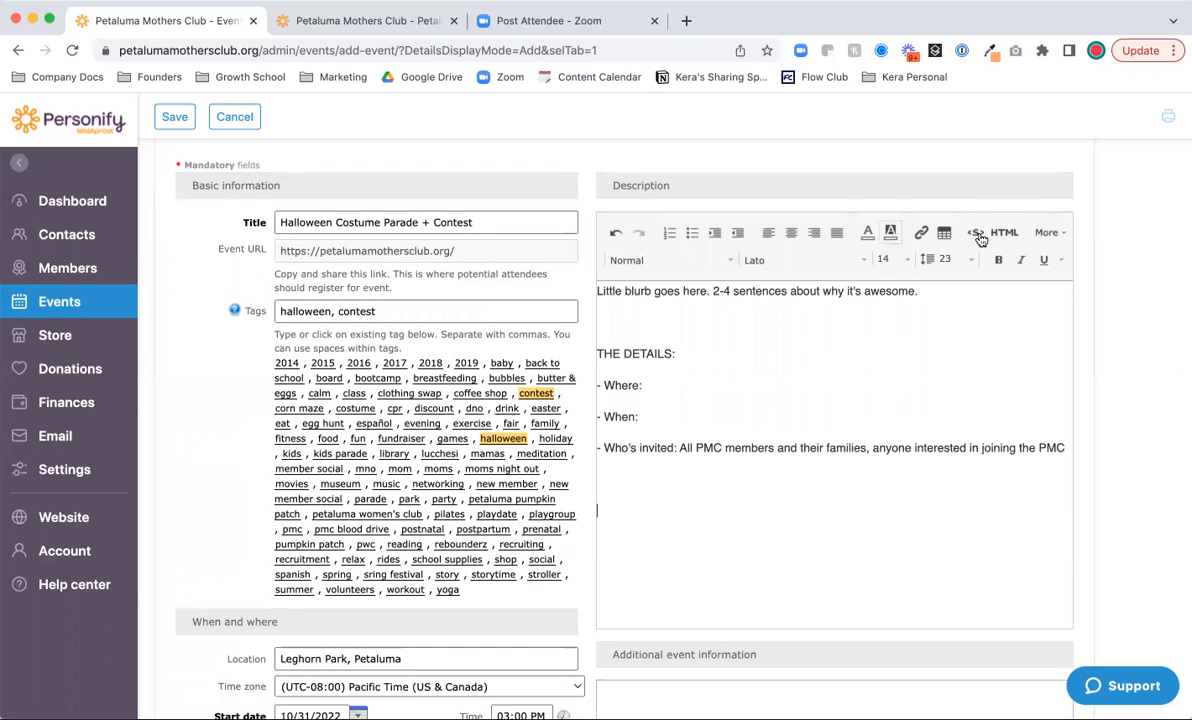
- Look through the description editor's More options
left_click(1060, 241)
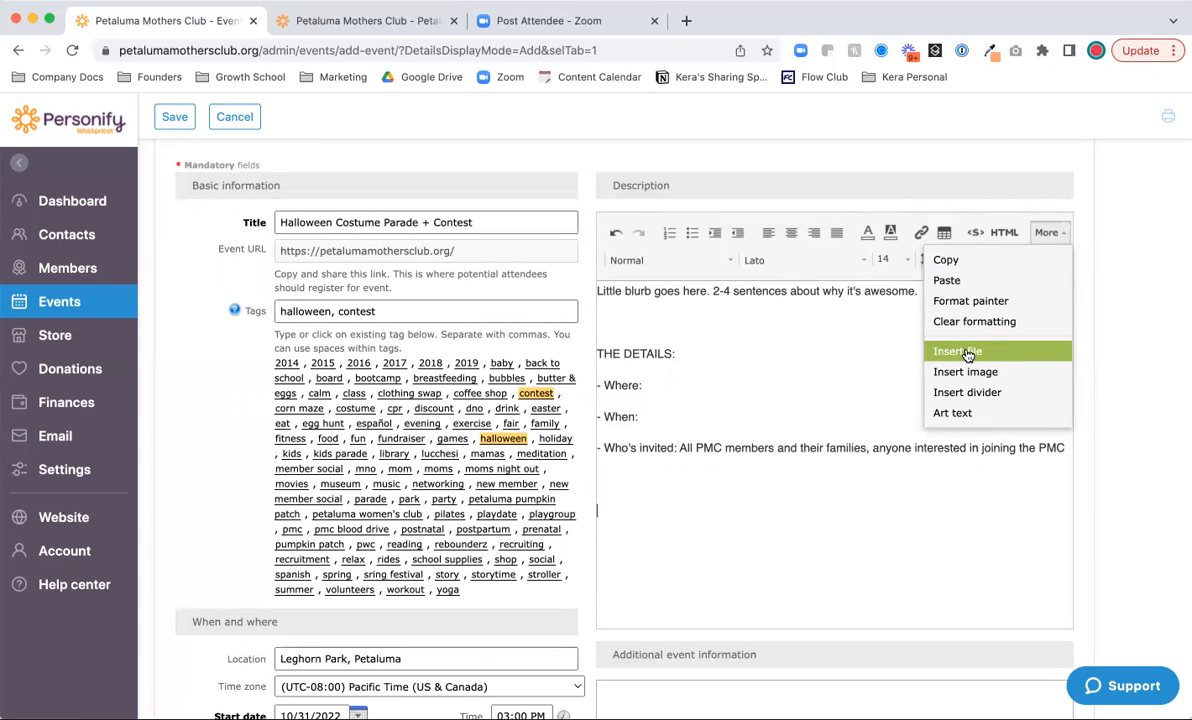
scroll(660, 515, "up", 2)
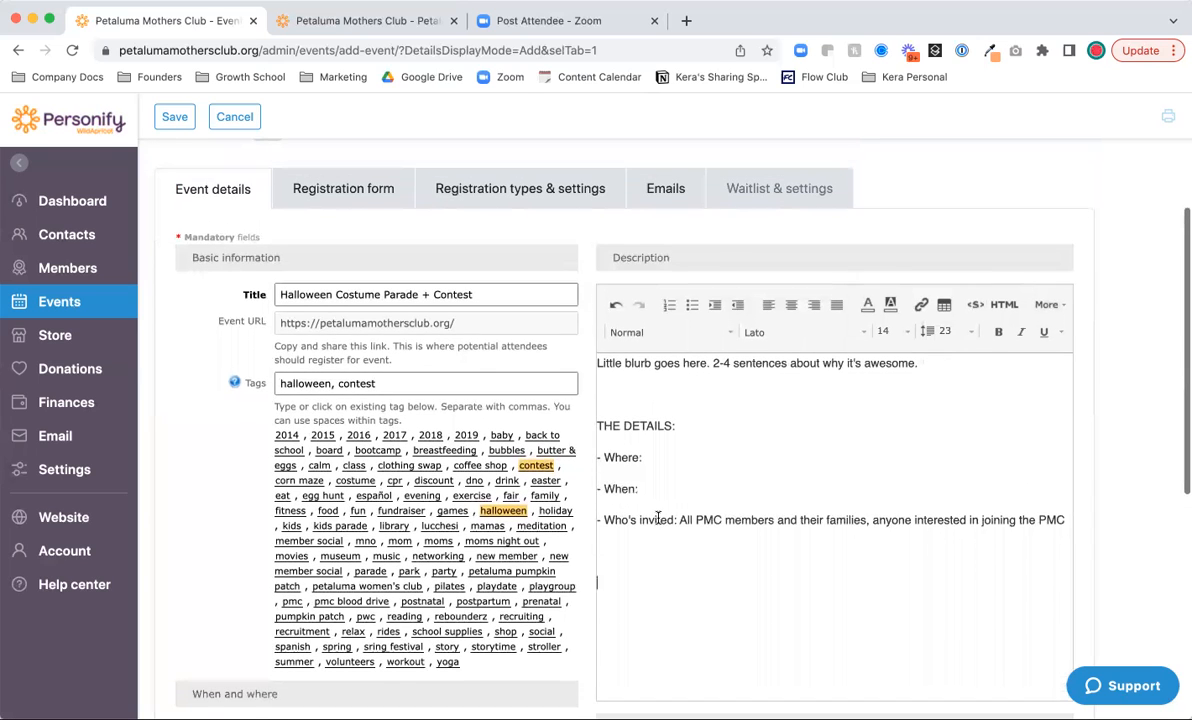
scroll(660, 520, "down", 4)
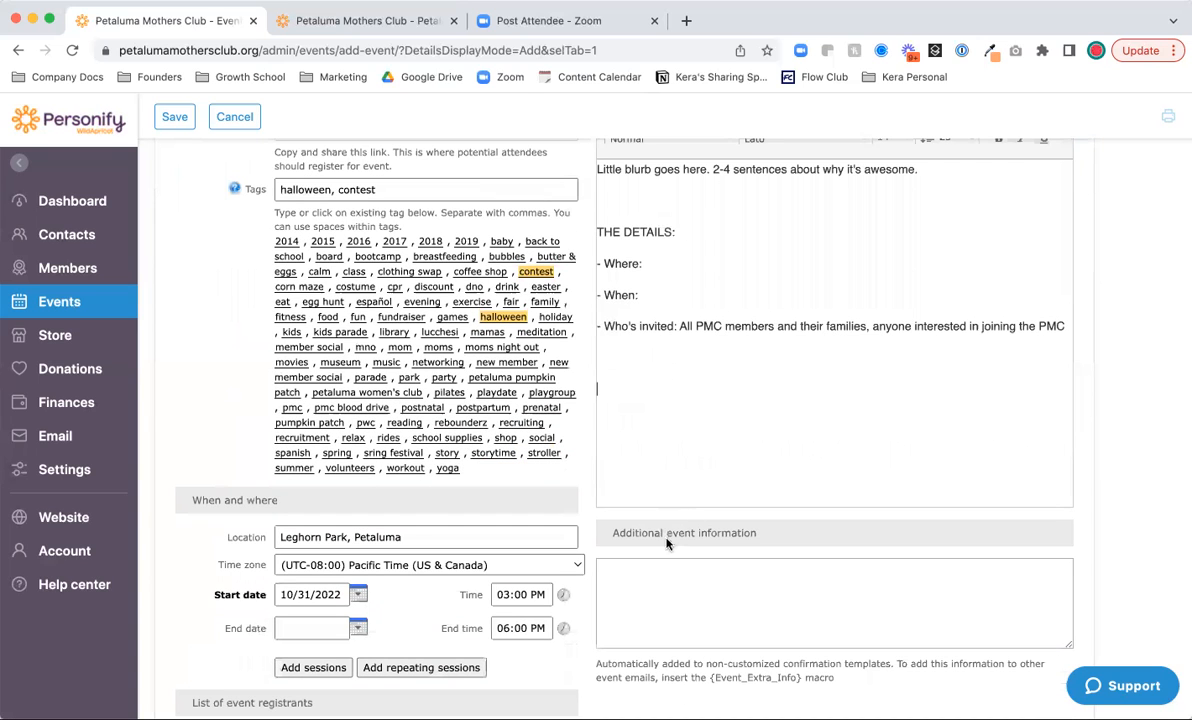
scroll(700, 430, "down", 2)
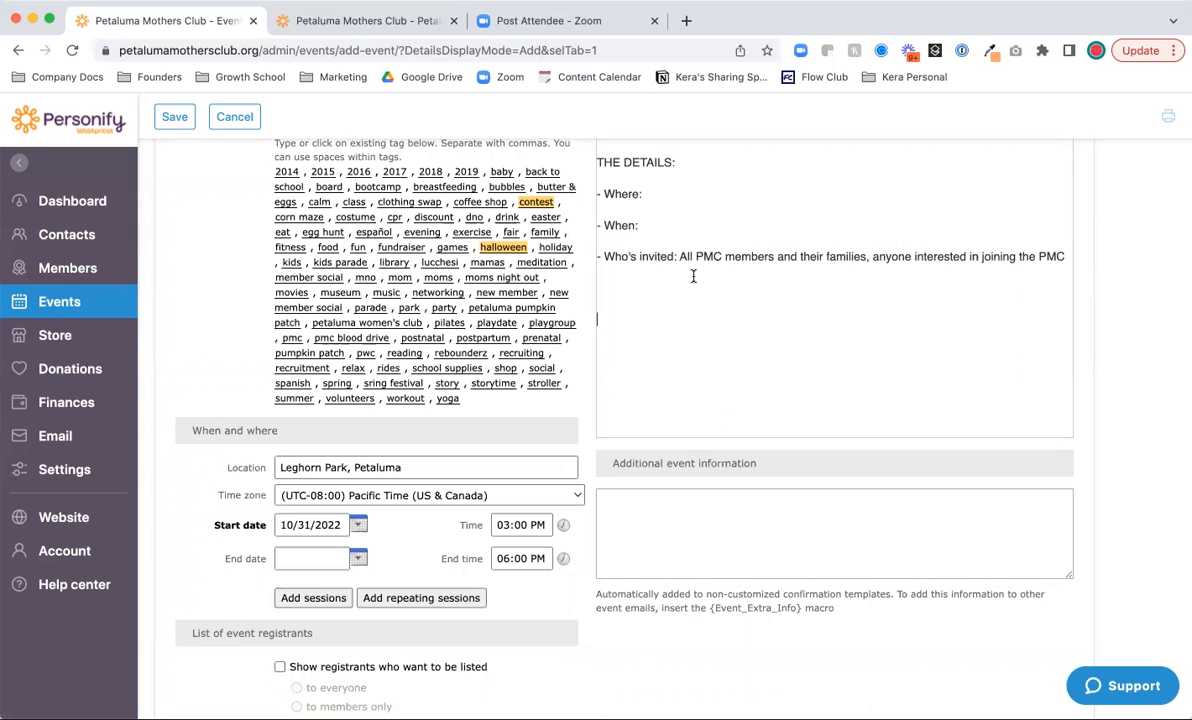
scroll(693, 276, "up", 5)
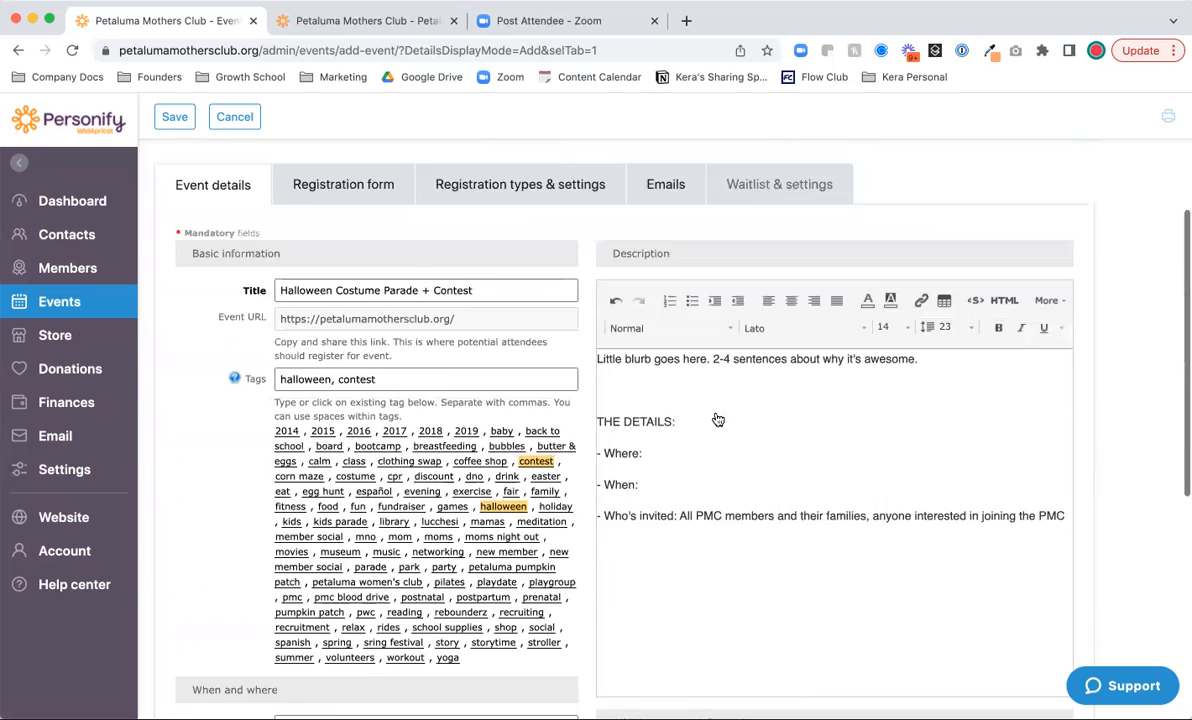
scroll(718, 419, "up", 3)
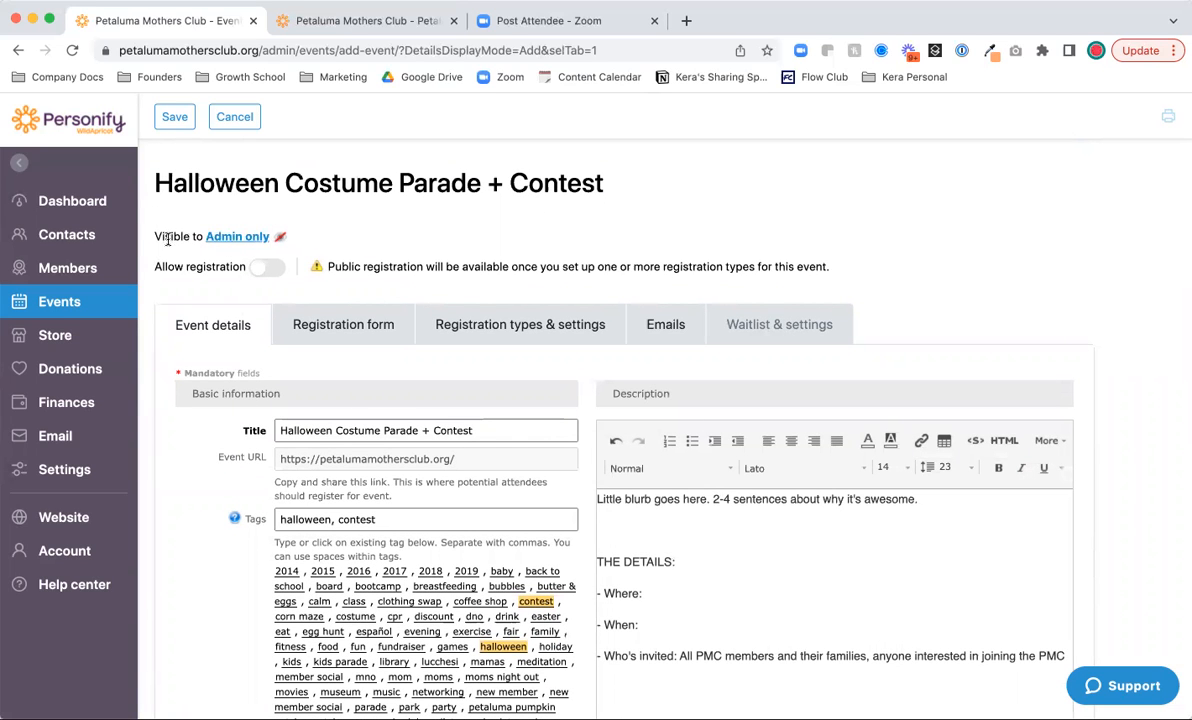
- Change the event's visibility from Admin only to Public and save it
left_click(222, 237)
left_click(401, 234)
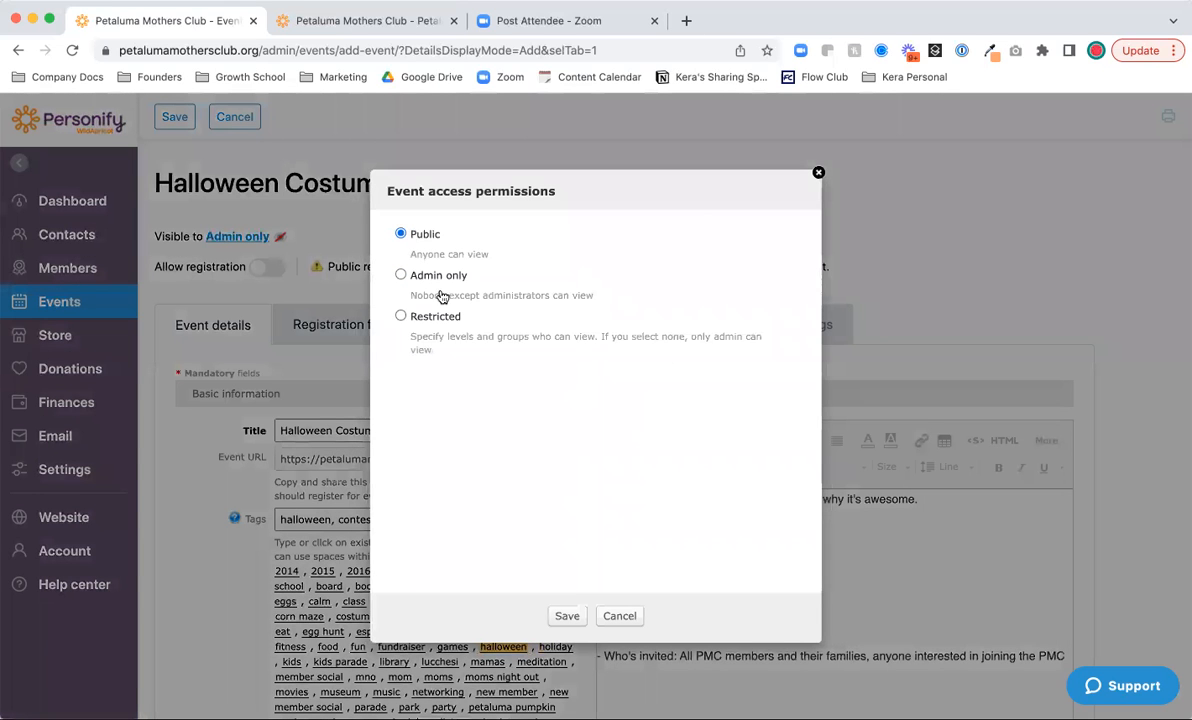
left_click(401, 316)
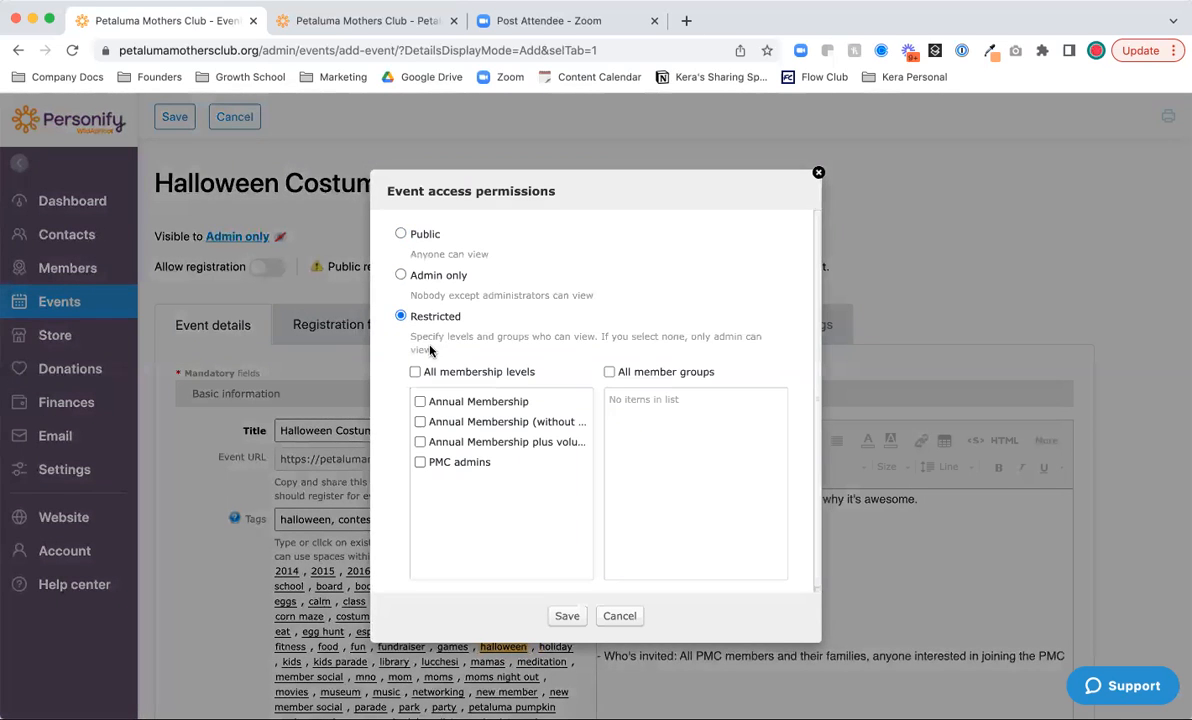
left_click(415, 372)
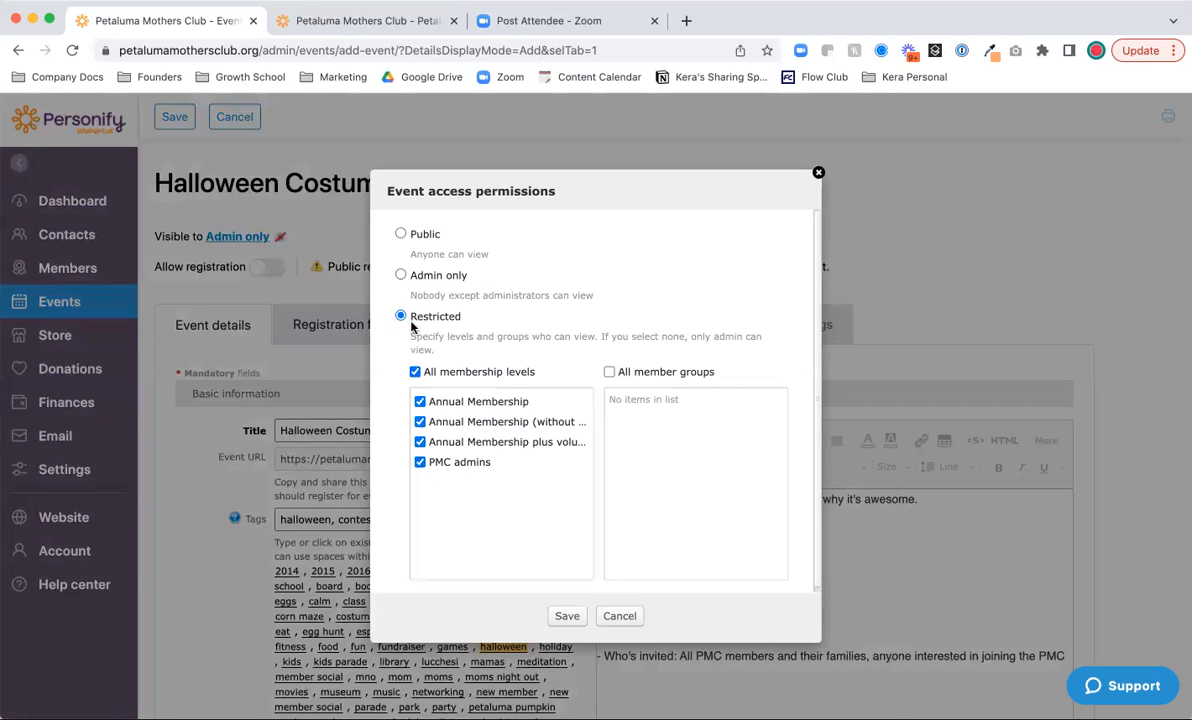
left_click(400, 236)
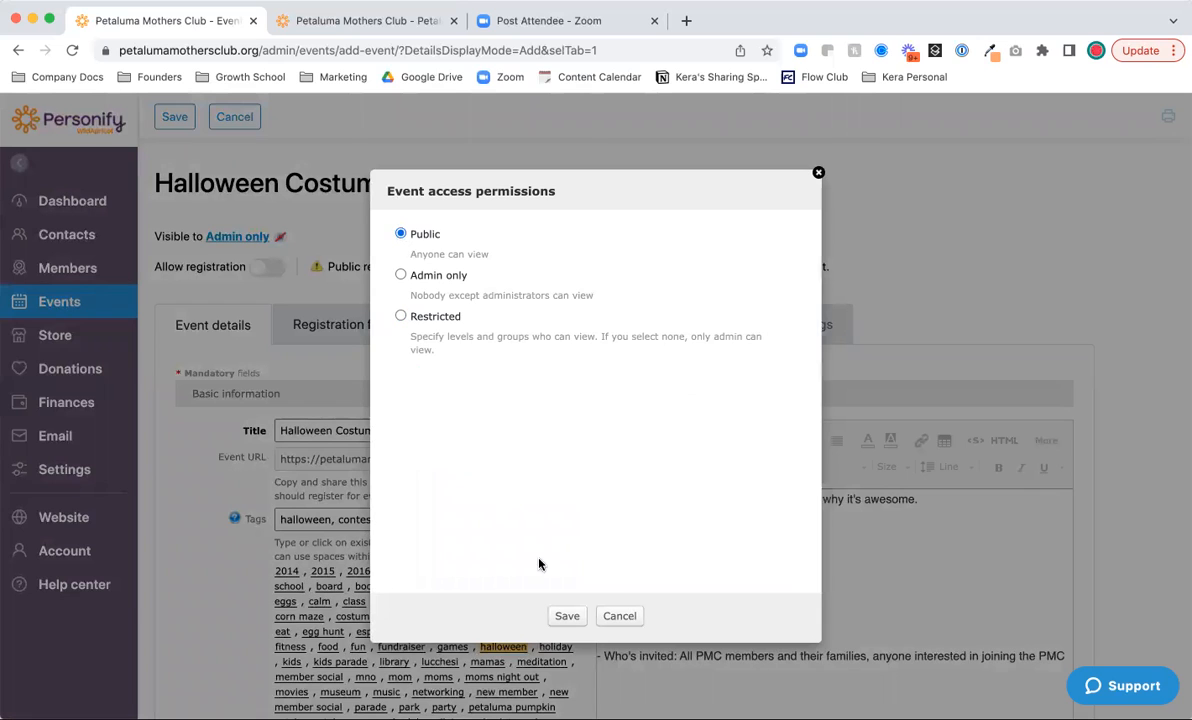
left_click(566, 615)
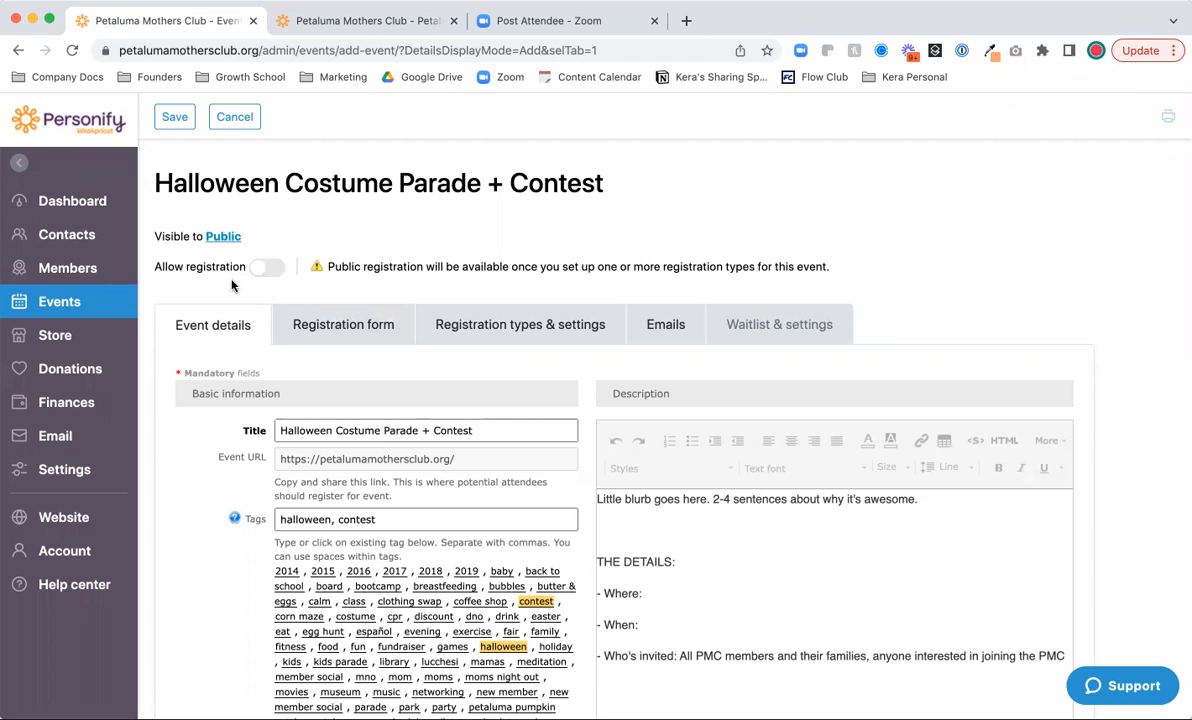
scroll(231, 286, "down", 1)
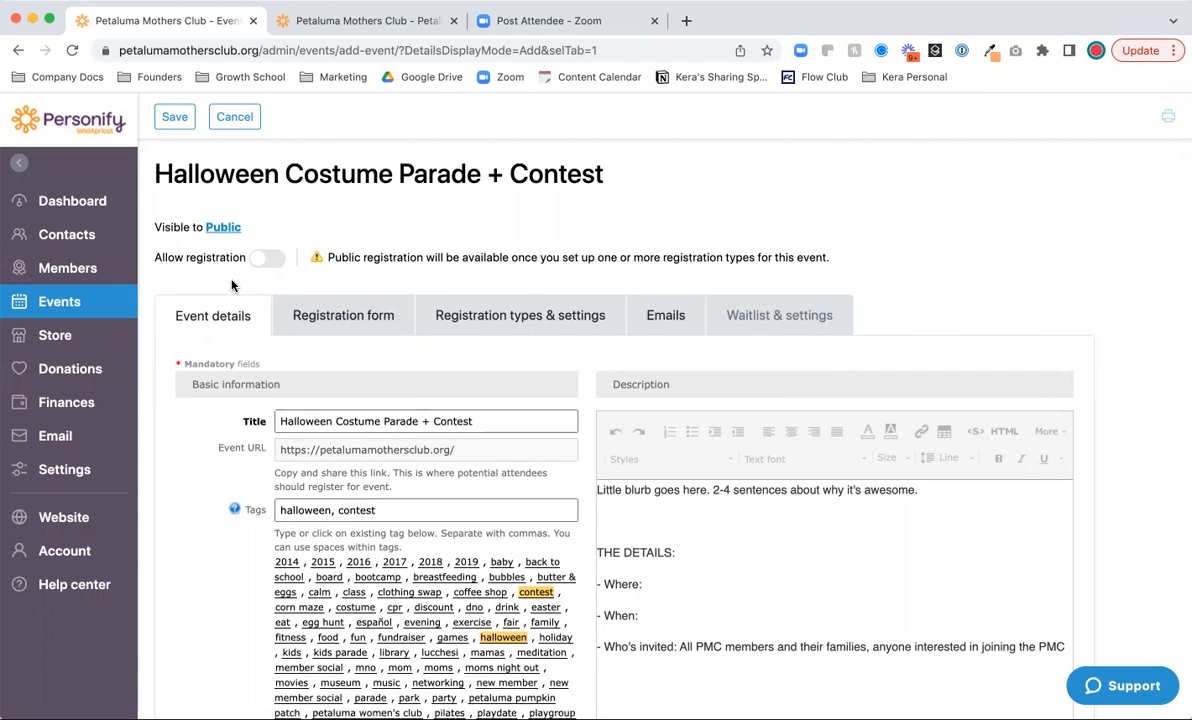
- Save the new Halloween event
left_click(176, 119)
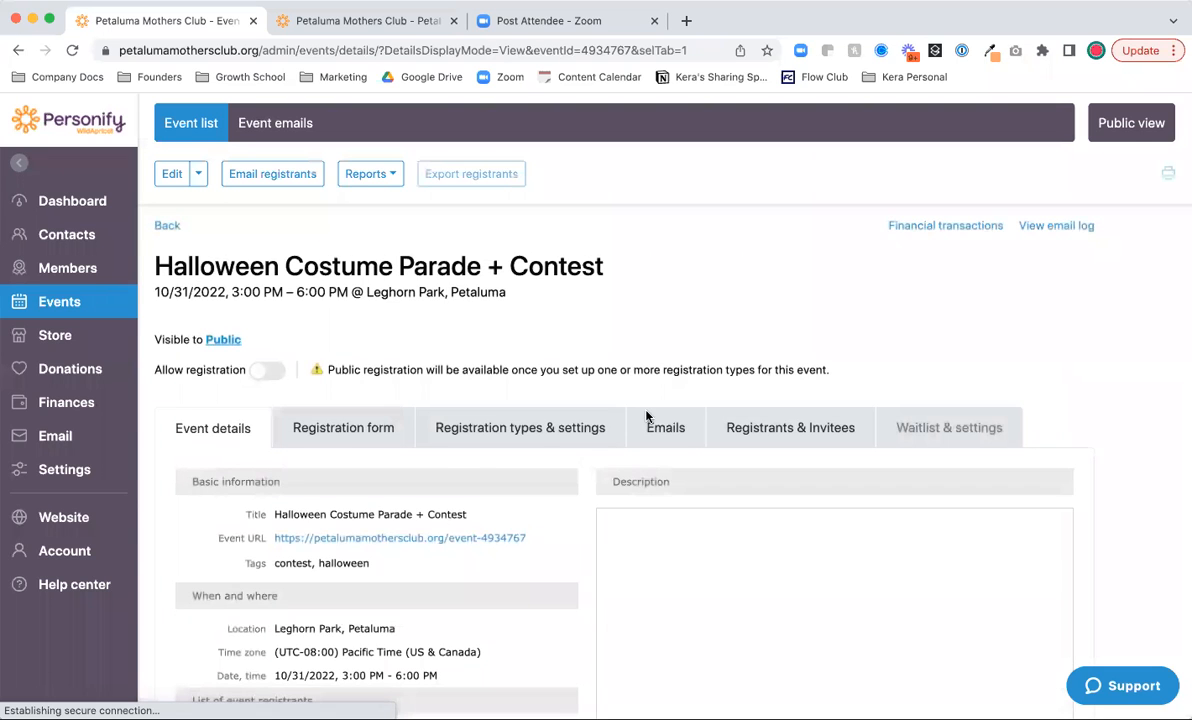
scroll(688, 431, "down", 2)
scroll(684, 470, "down", 3)
scroll(682, 500, "down", 4)
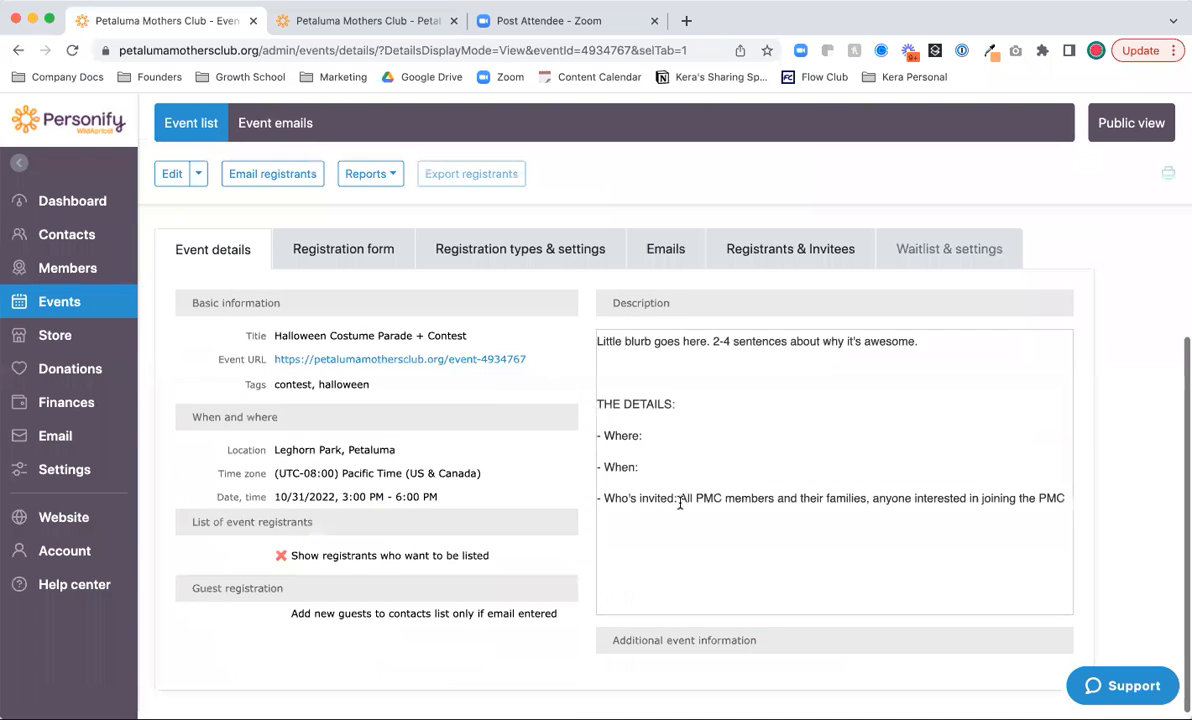
scroll(331, 280, "up", 2)
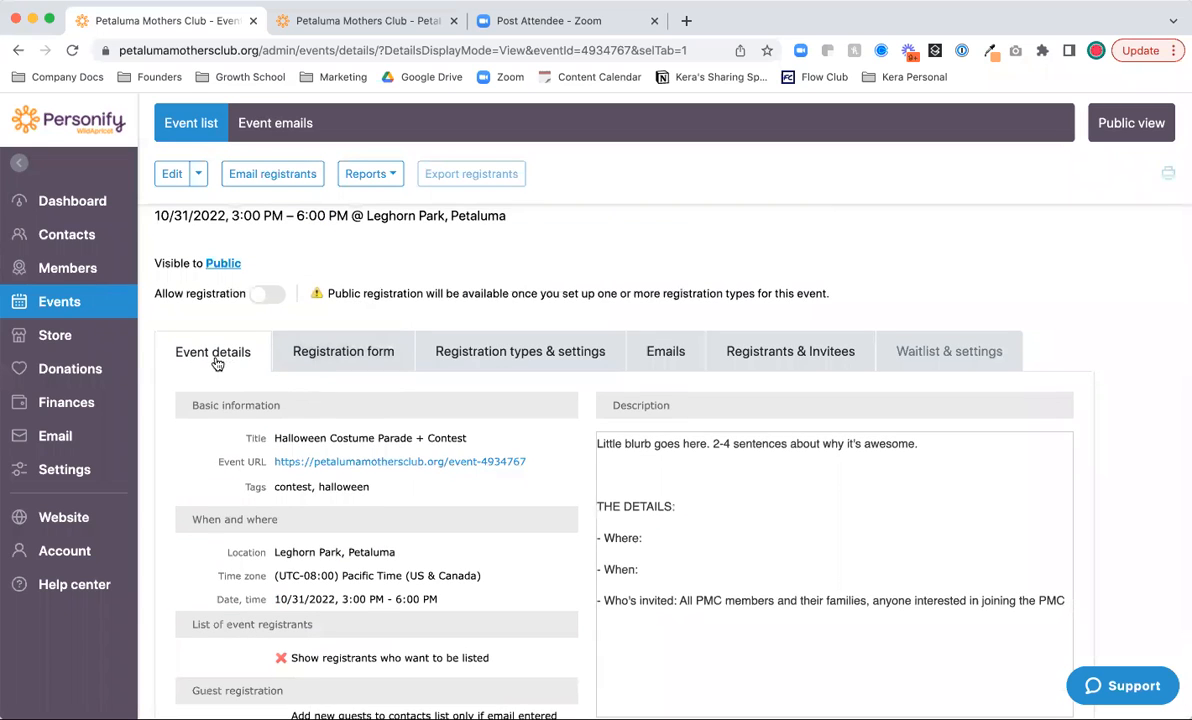
- Review the registration form's First name, Last name, Email and Phone fields
left_click(322, 358)
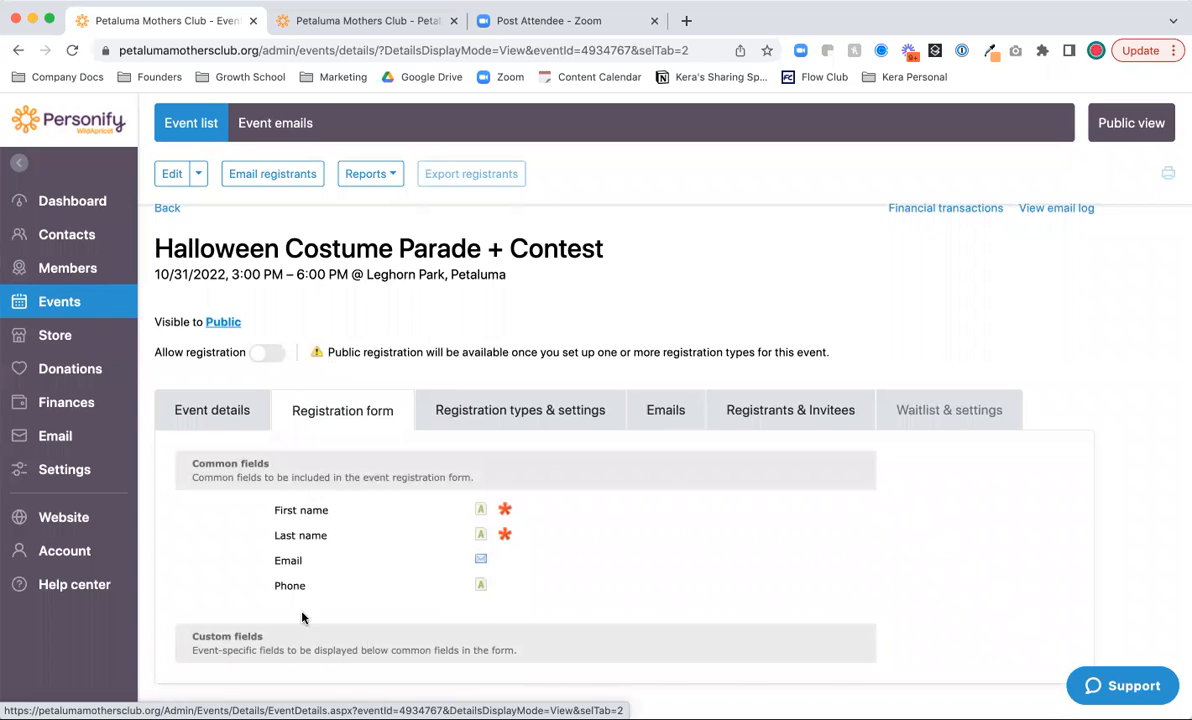
scroll(418, 685, "up", 1)
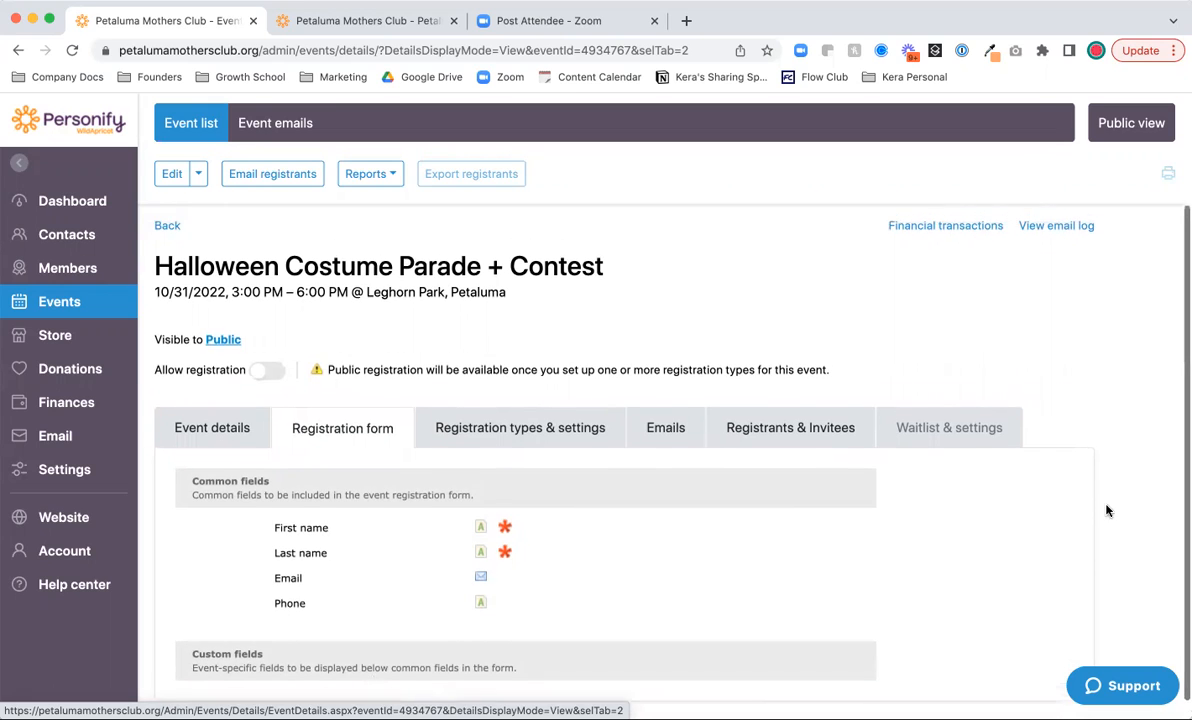
scroll(1032, 476, "down", 1)
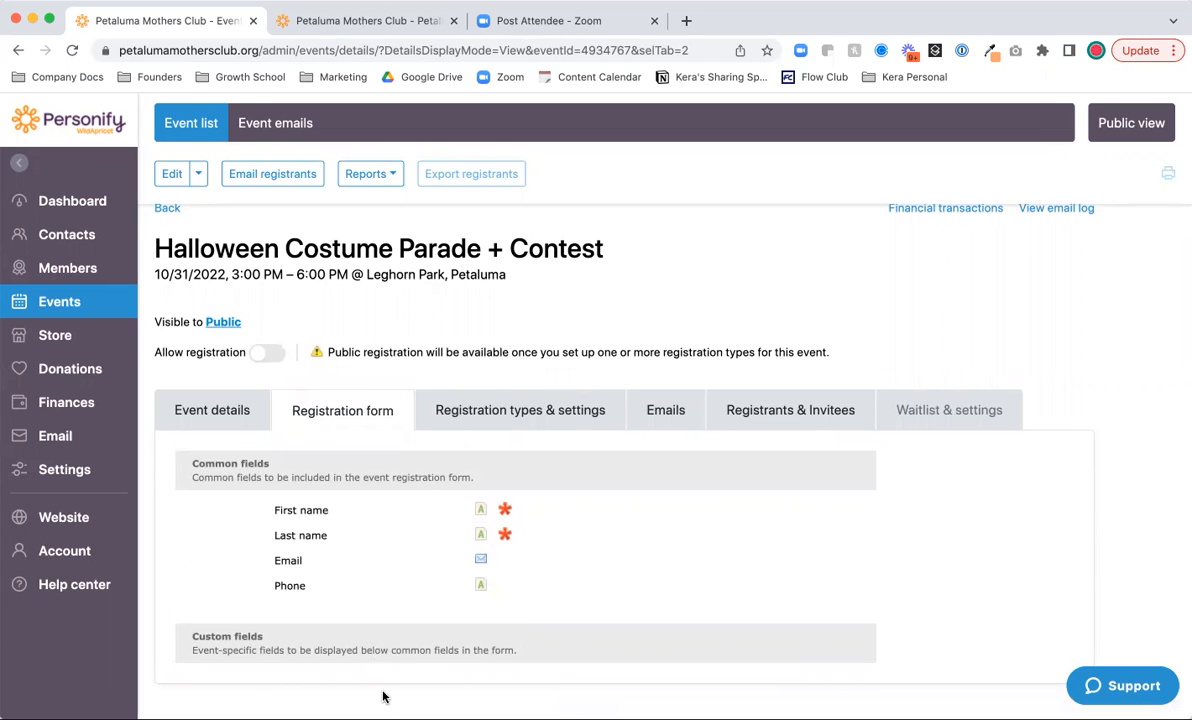
triple_click(208, 636)
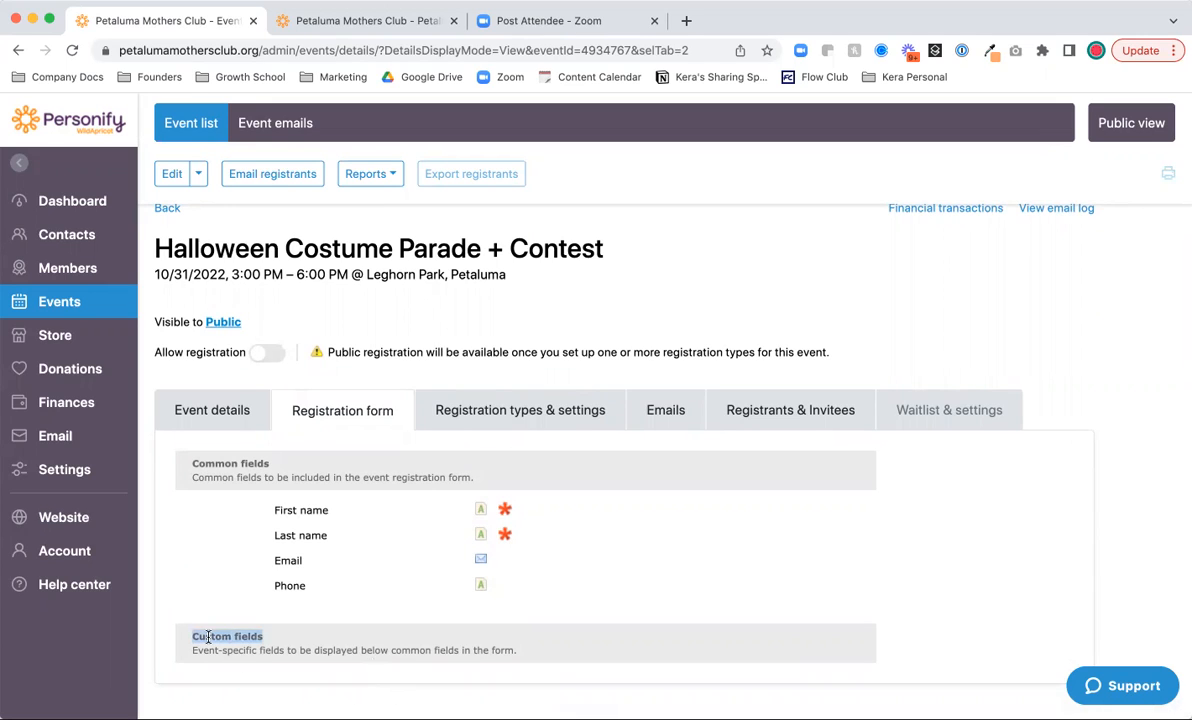
left_click(212, 637)
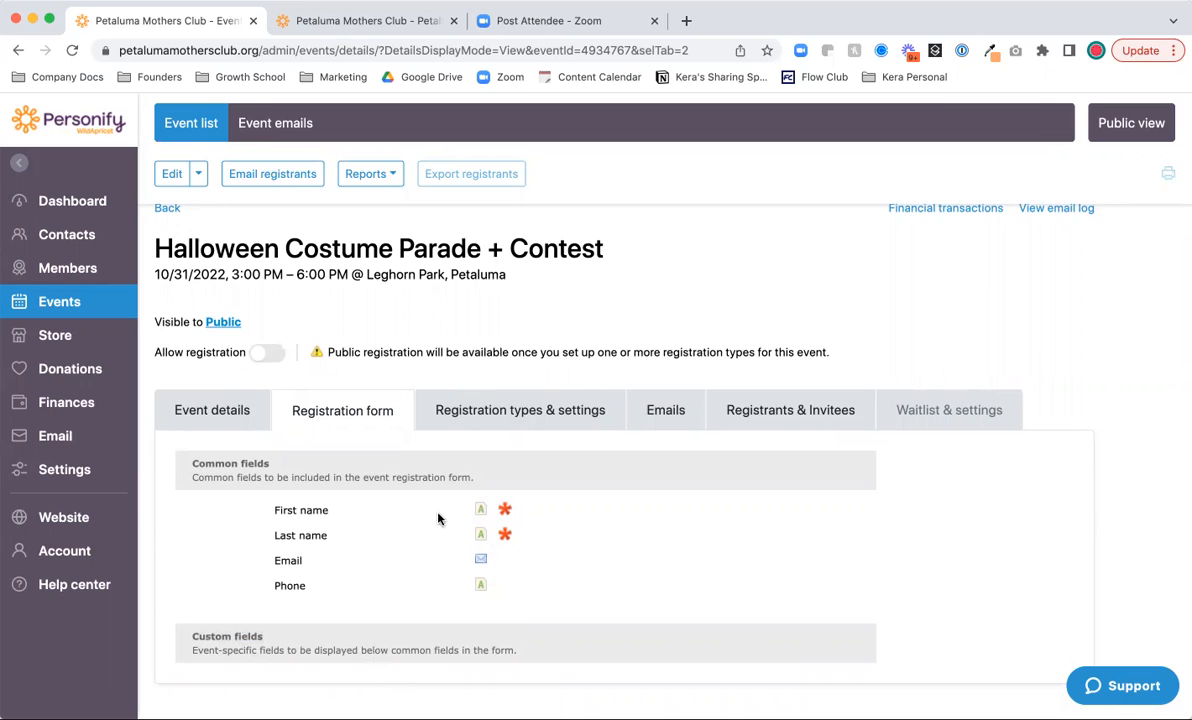
- Check the unlimited registration limit and the multiple-registrations rule in the registration settings
left_click(503, 426)
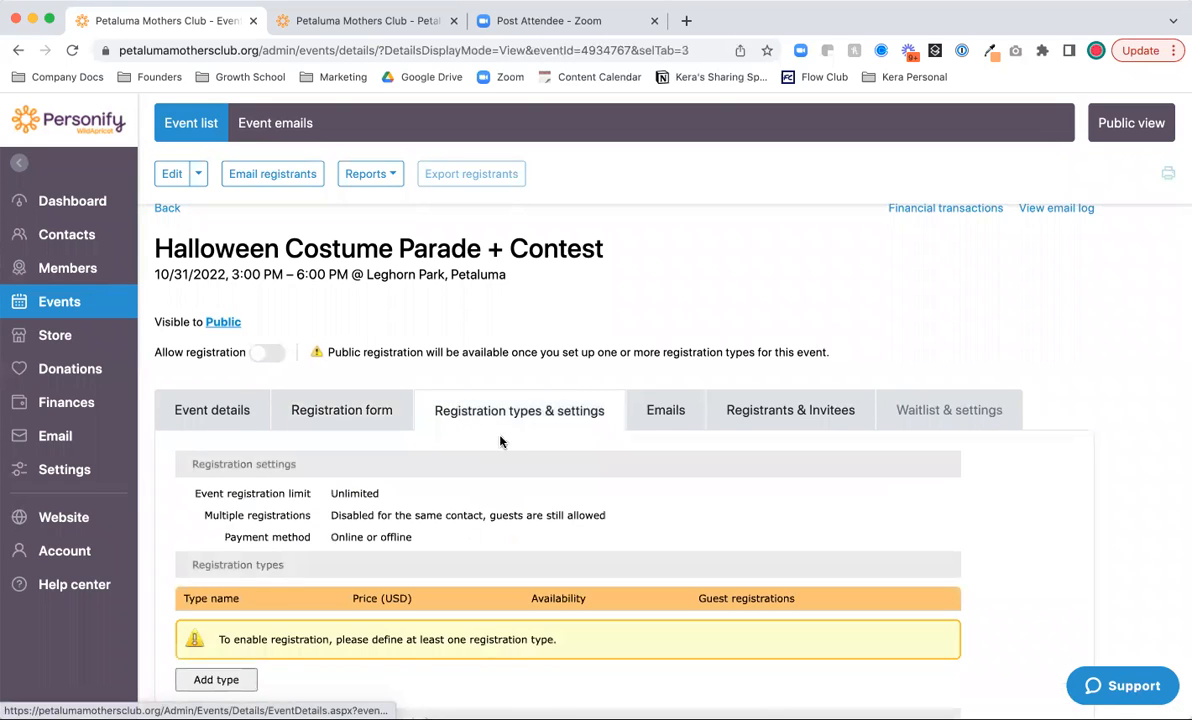
scroll(481, 532, "down", 2)
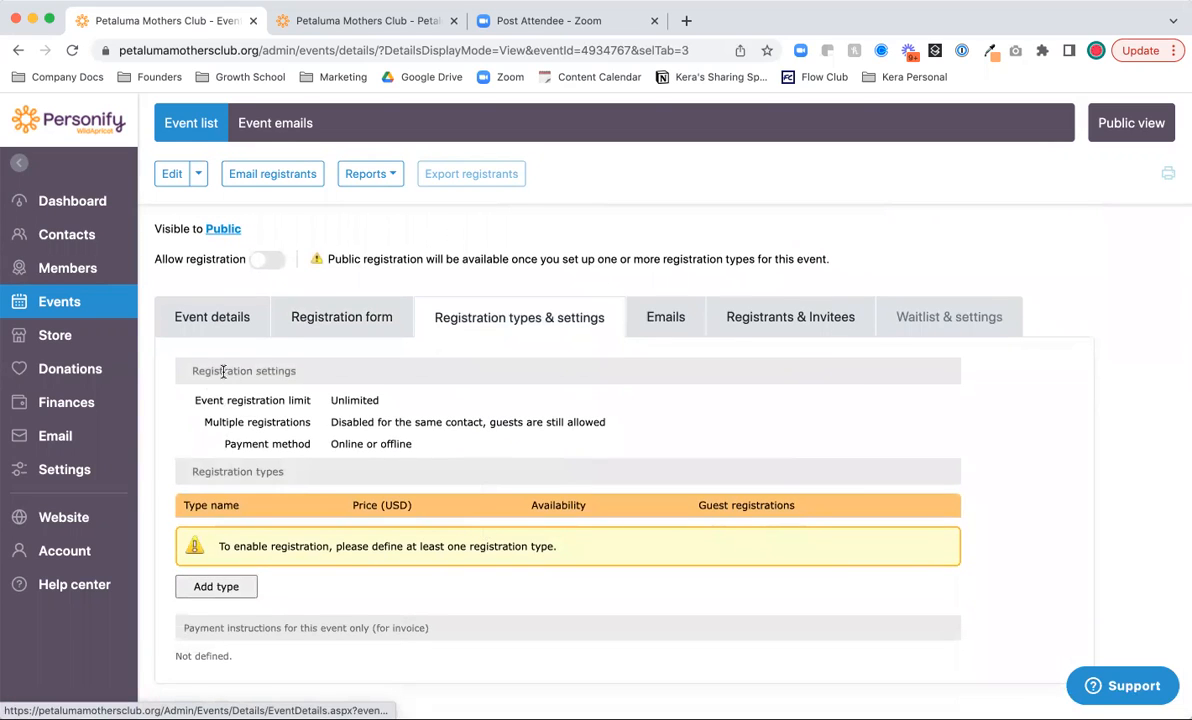
left_click_drag(316, 404, 195, 400)
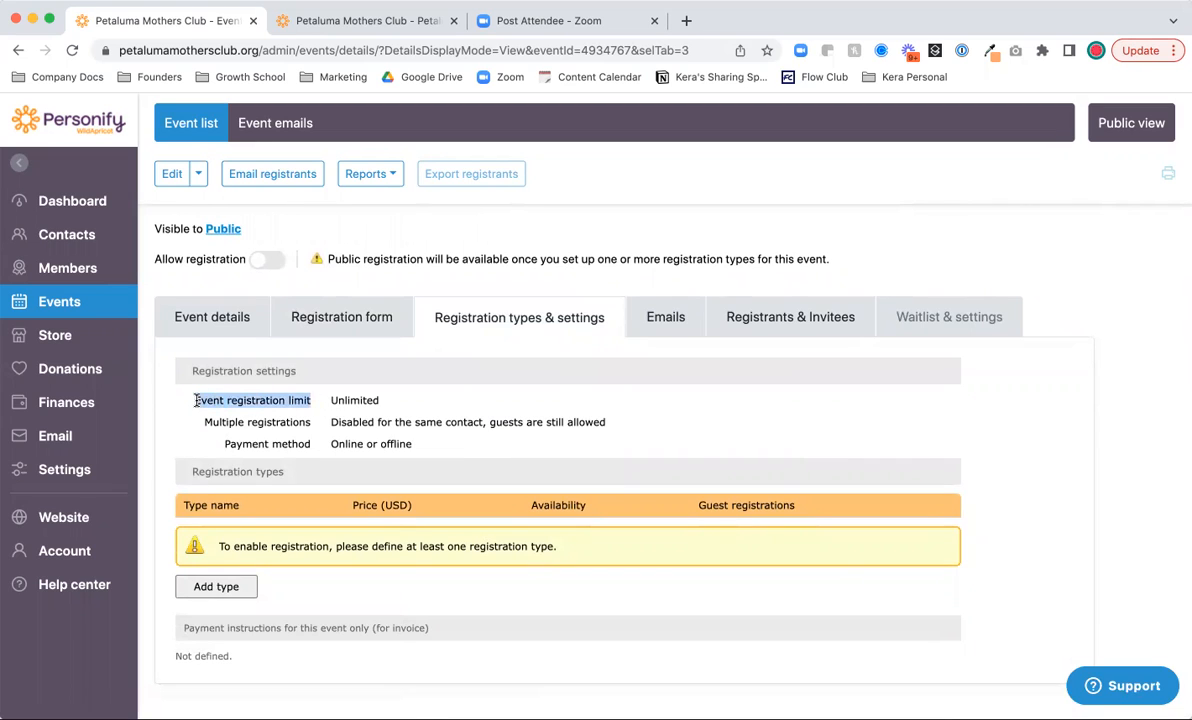
left_click(196, 400)
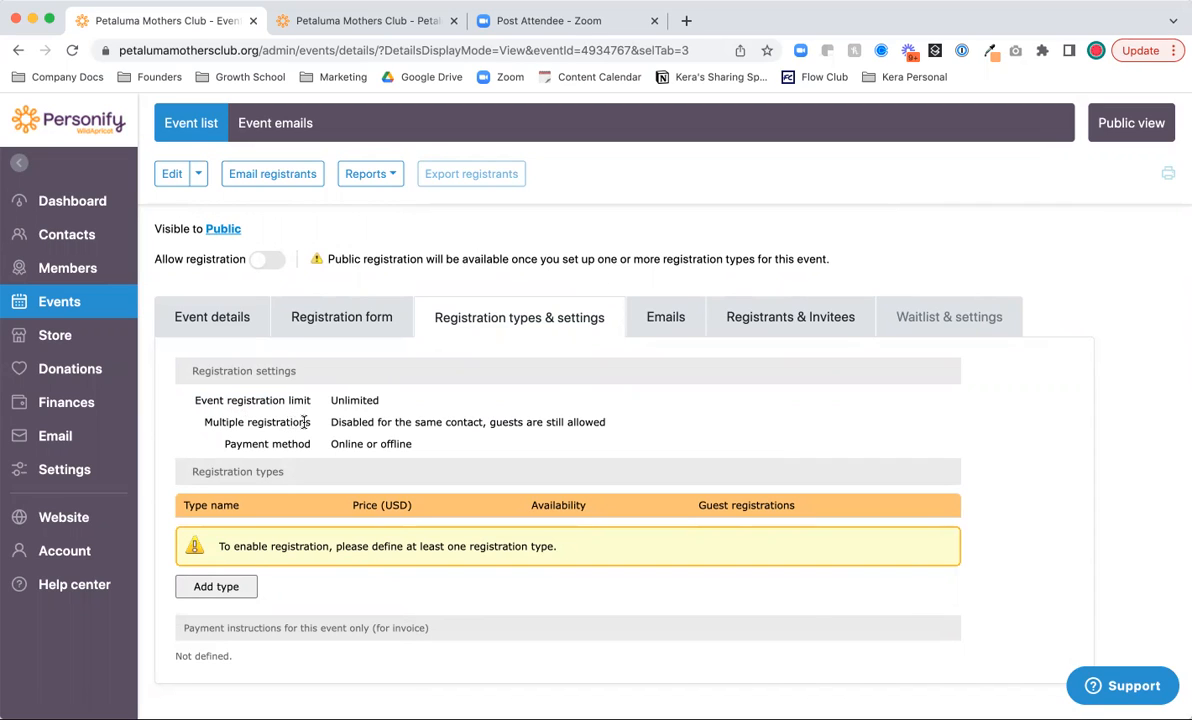
left_click_drag(330, 427, 611, 428)
left_click(609, 428)
- Review the 'Online or offline' payment method setting
left_click_drag(332, 444, 410, 445)
left_click(397, 445)
double_click(350, 446)
left_click(358, 475)
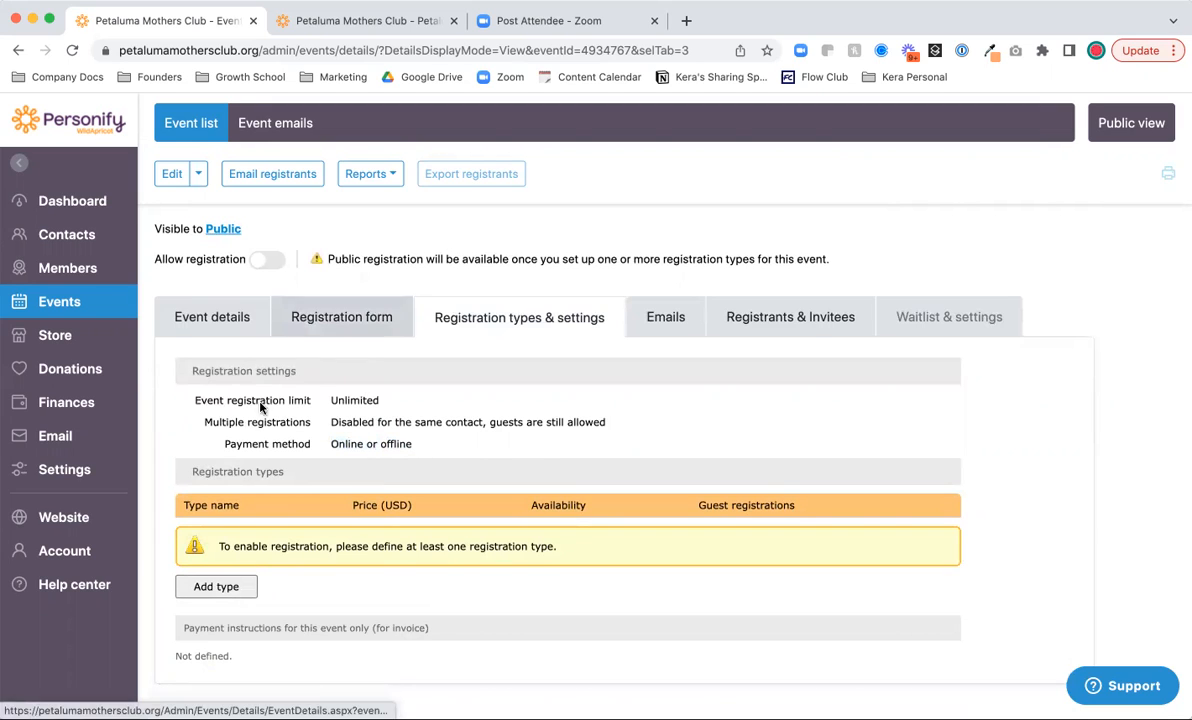
scroll(262, 360, "up", 3)
scroll(255, 414, "down", 3)
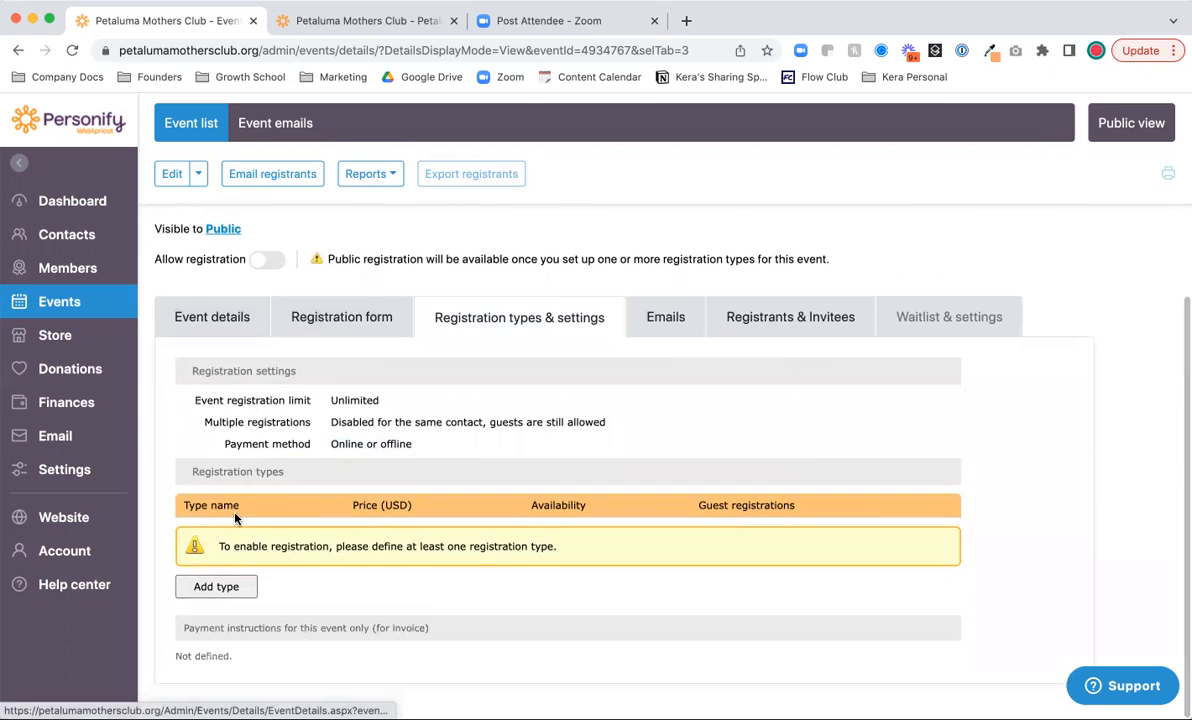
scroll(277, 394, "up", 3)
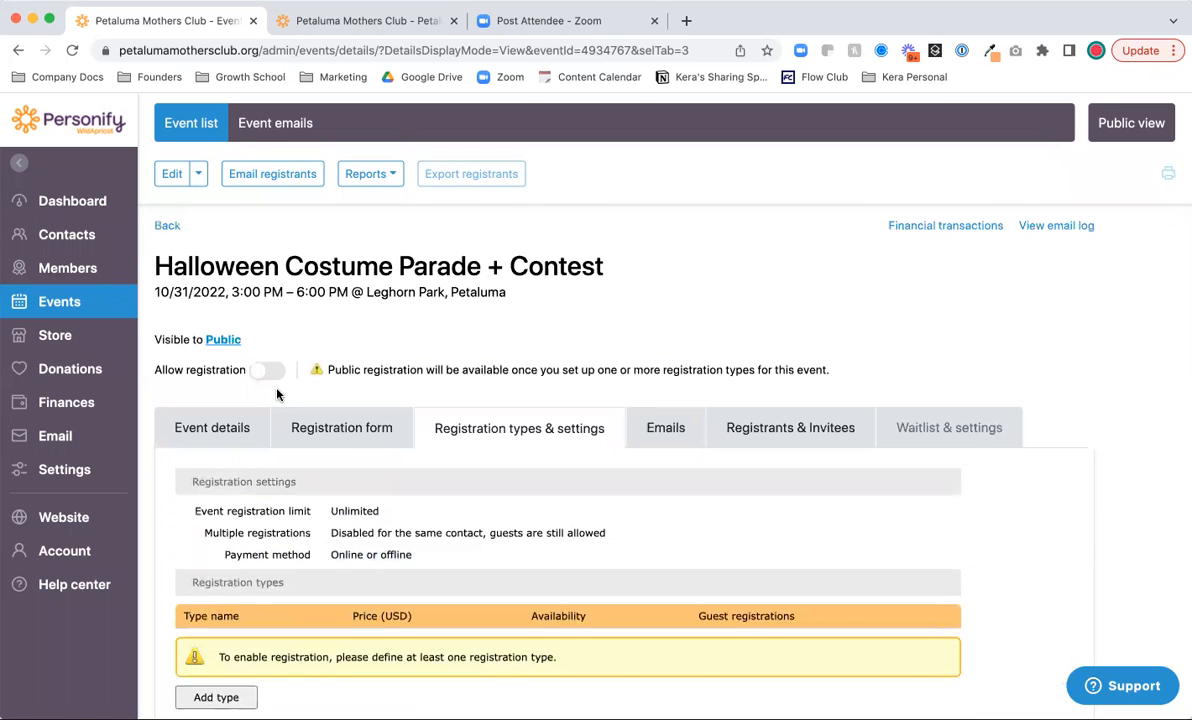
scroll(287, 530, "down", 3)
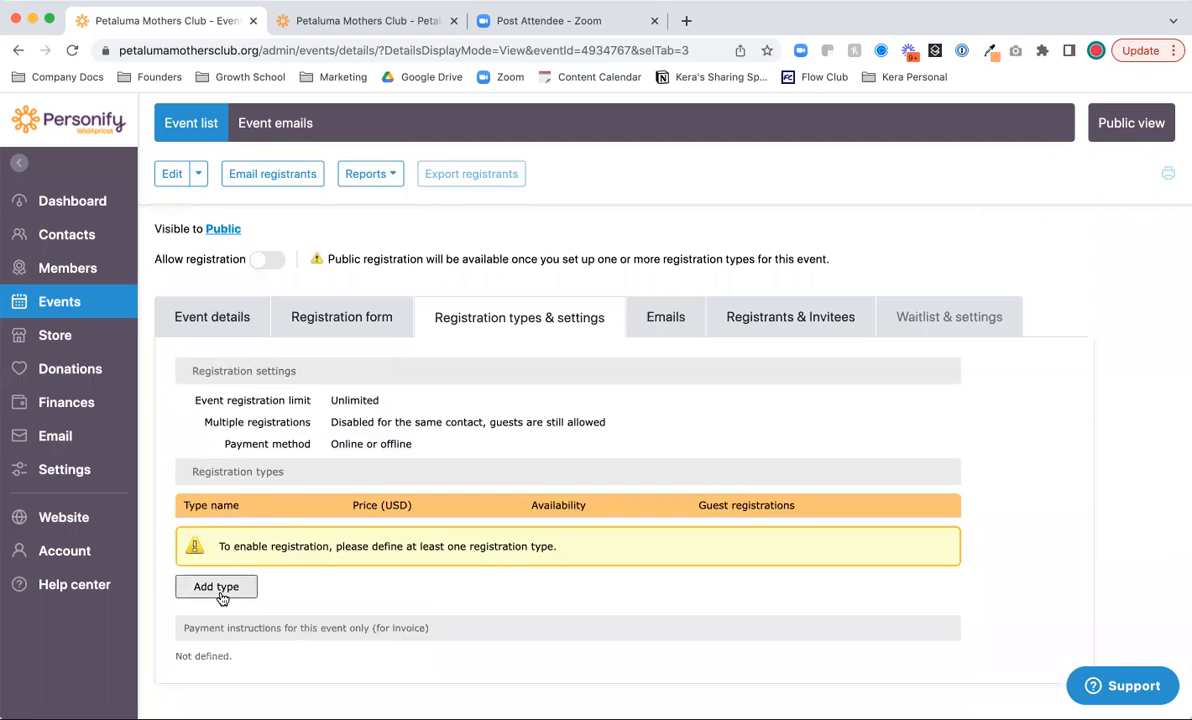
- Add a registration type named 'General Admission'
left_click(218, 592)
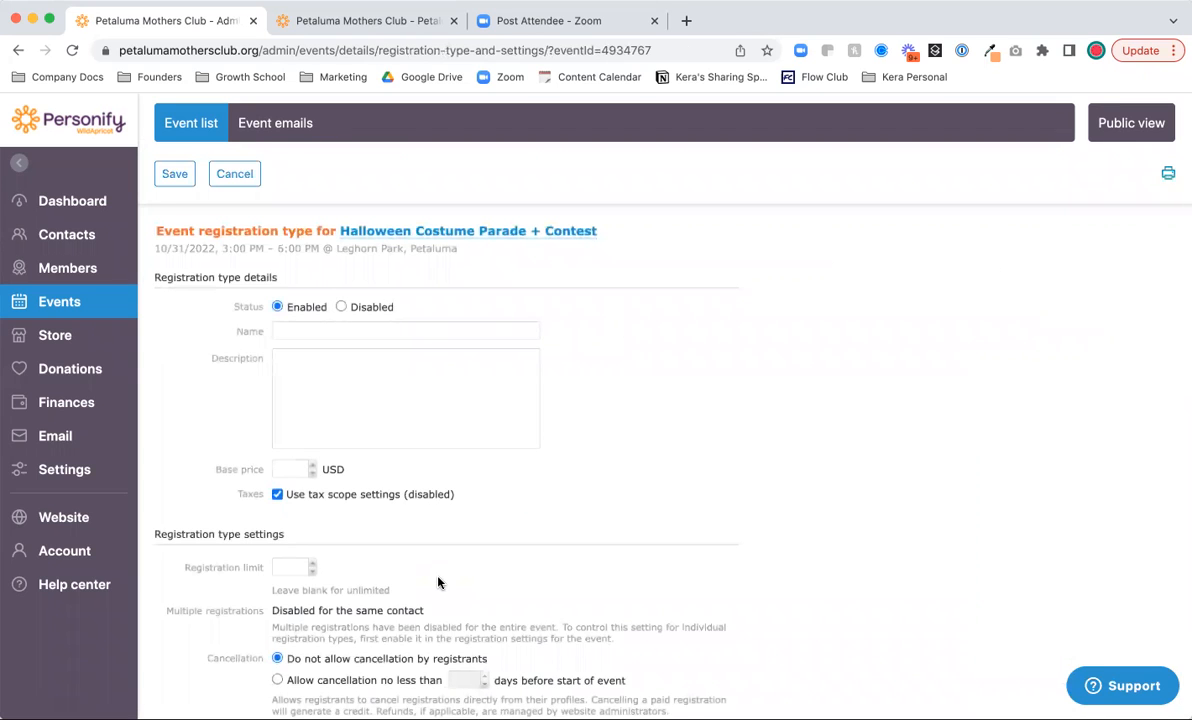
scroll(441, 583, "down", 1)
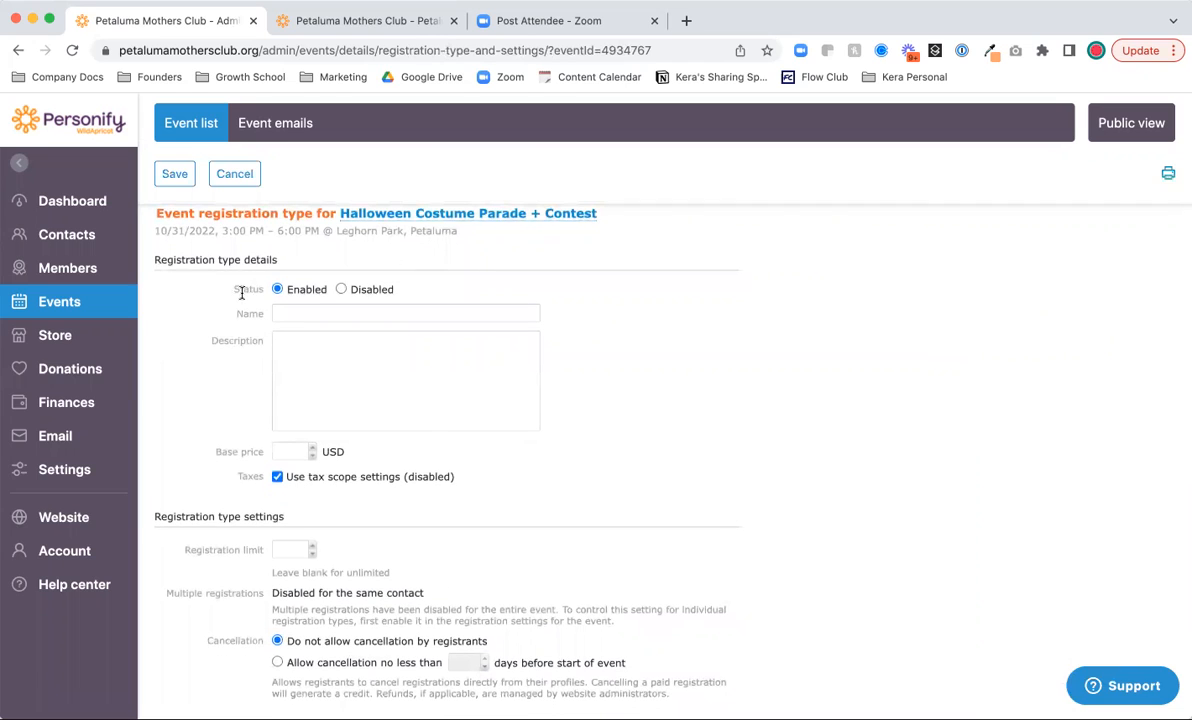
left_click(298, 314)
type("General Admission")
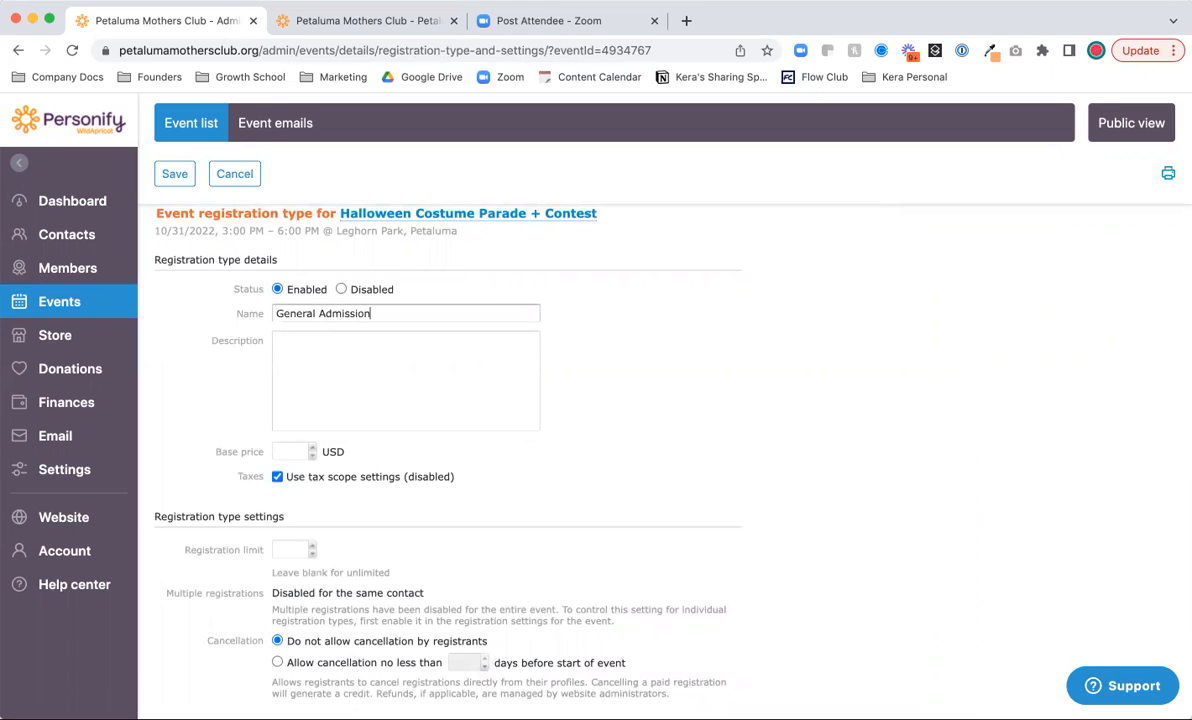
- Describe it as 'You and your family are coming to this event' with a 5 USD base price
left_click(290, 349)
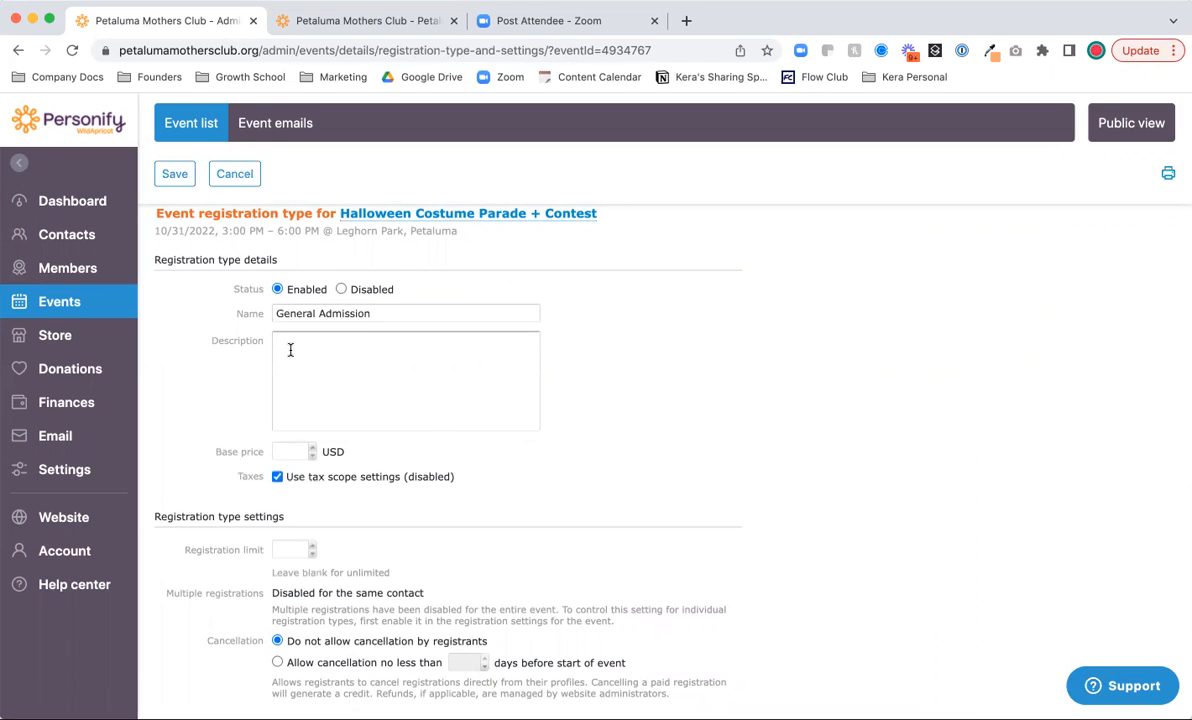
scroll(288, 347, "down", 2)
scroll(330, 349, "up", 1)
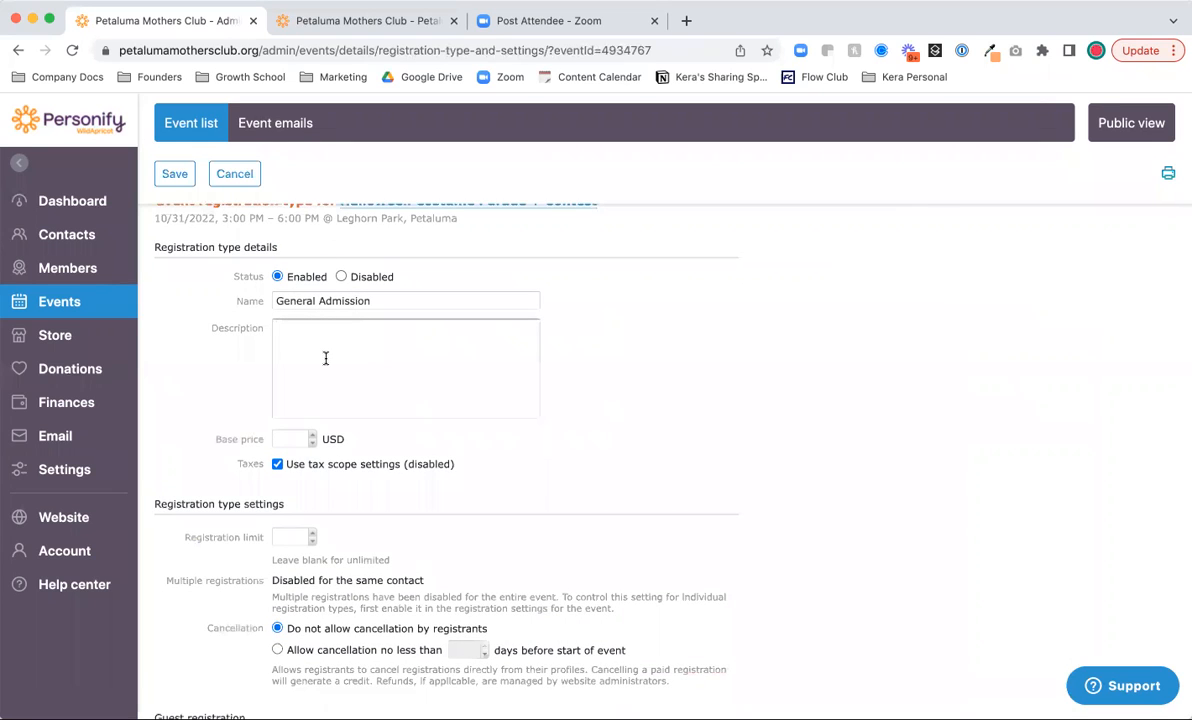
type("You and your family are ccoming to this event")
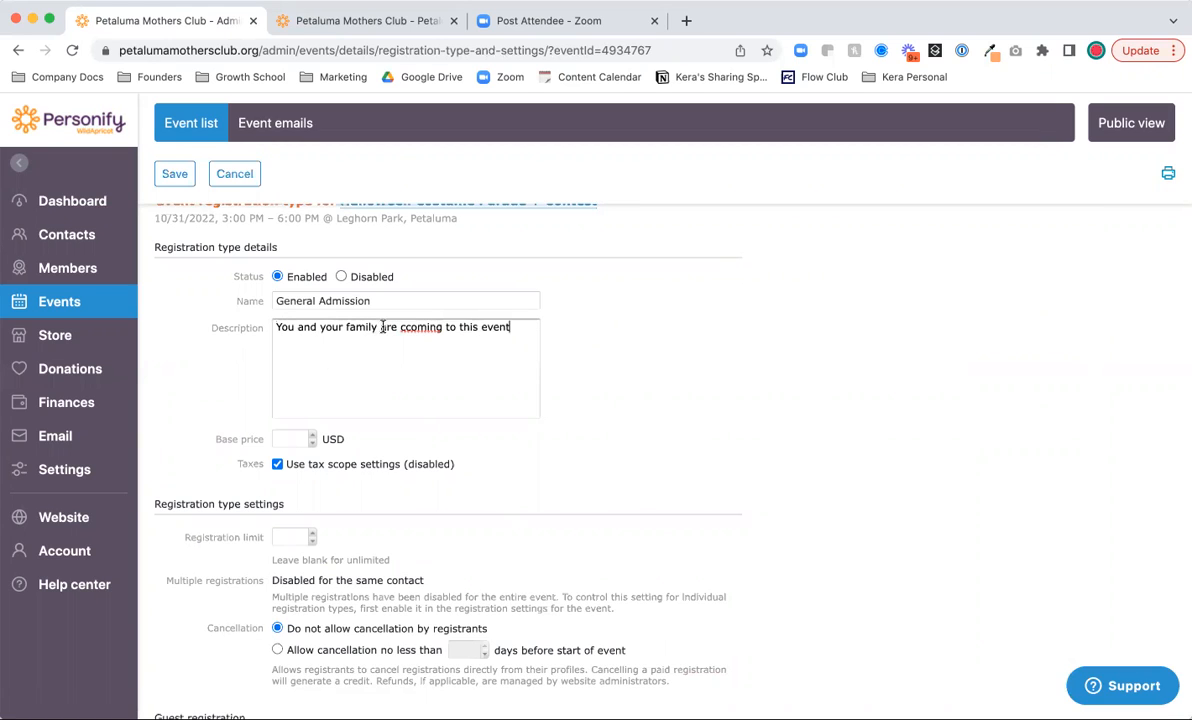
left_click(412, 326)
key("BackSpace")
left_click(289, 439)
type("5")
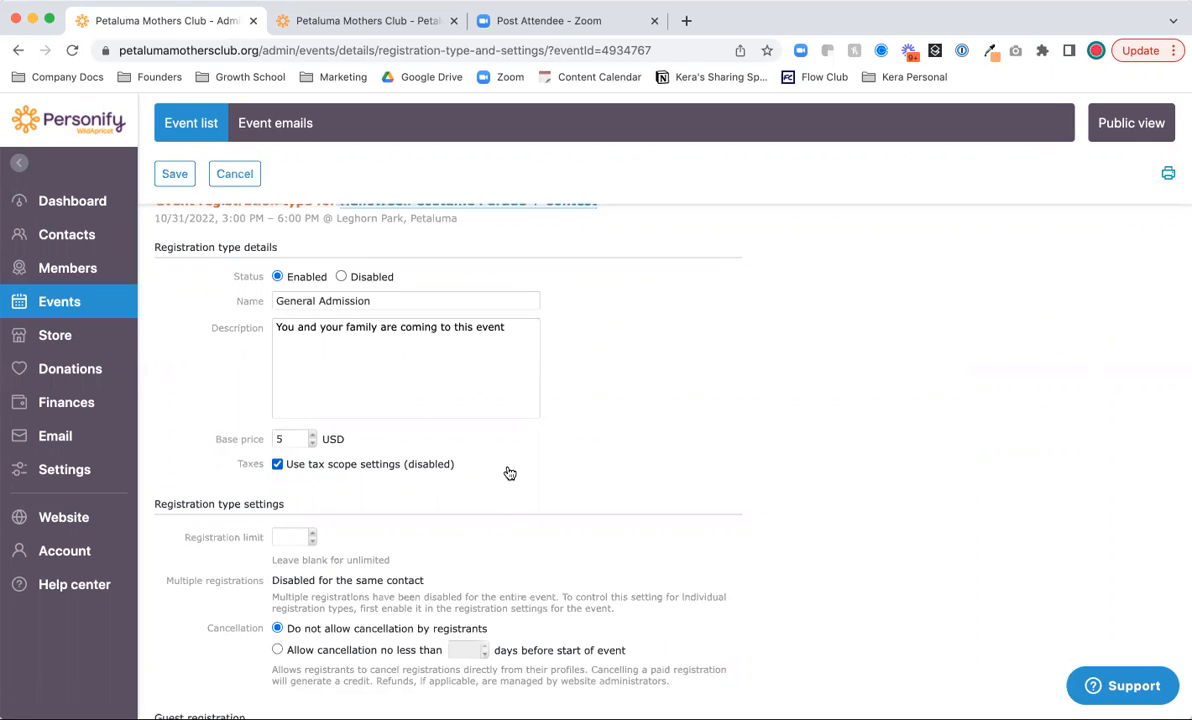
scroll(509, 473, "down", 2)
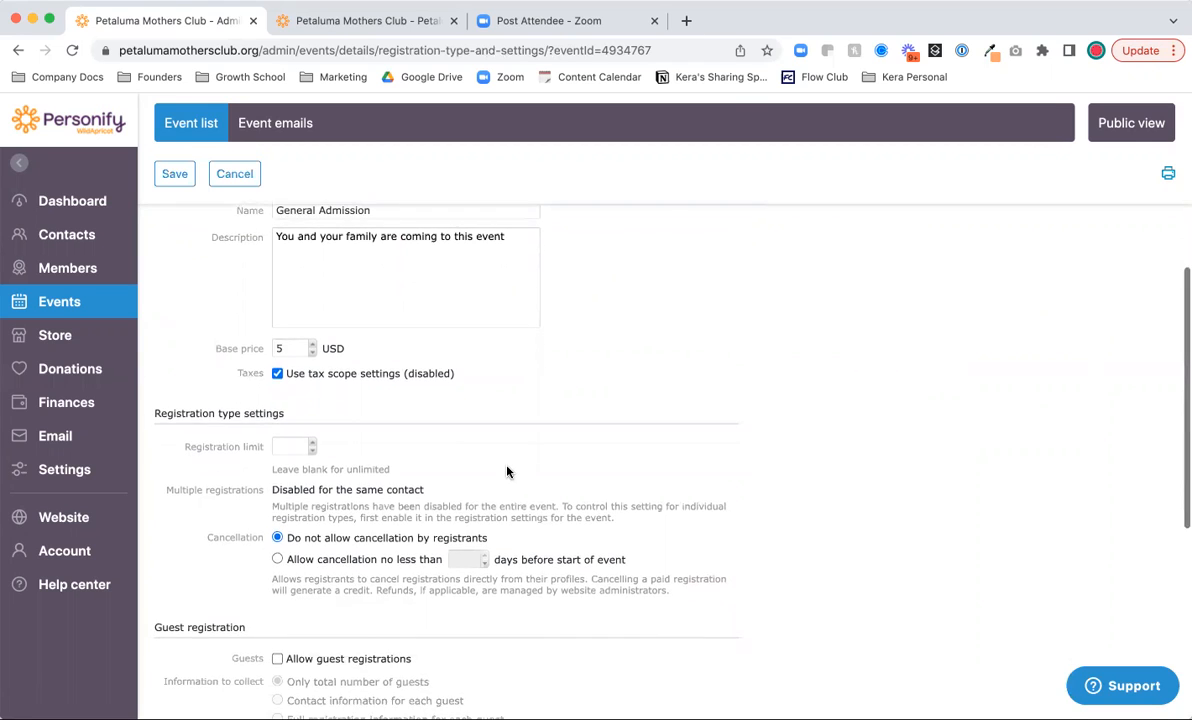
scroll(508, 471, "down", 2)
- Cap General Admission at 100 registrations, enable a waitlist, and allow cancellation up to 7 days before
left_click(283, 360)
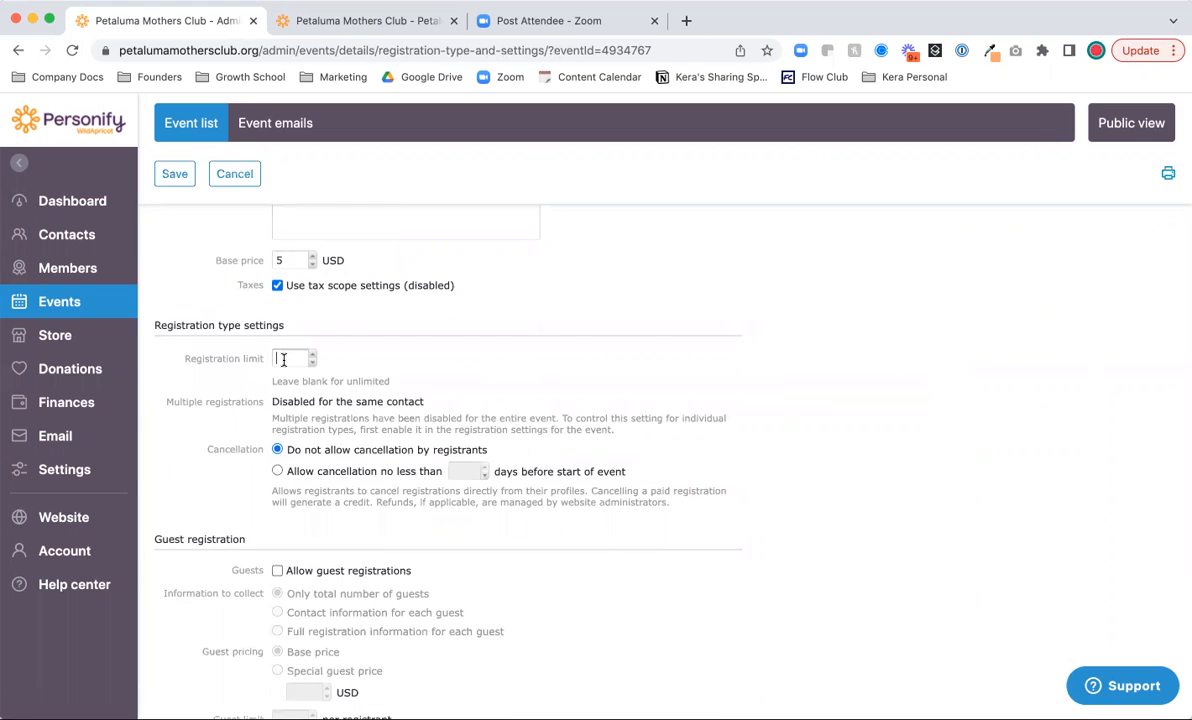
type("100")
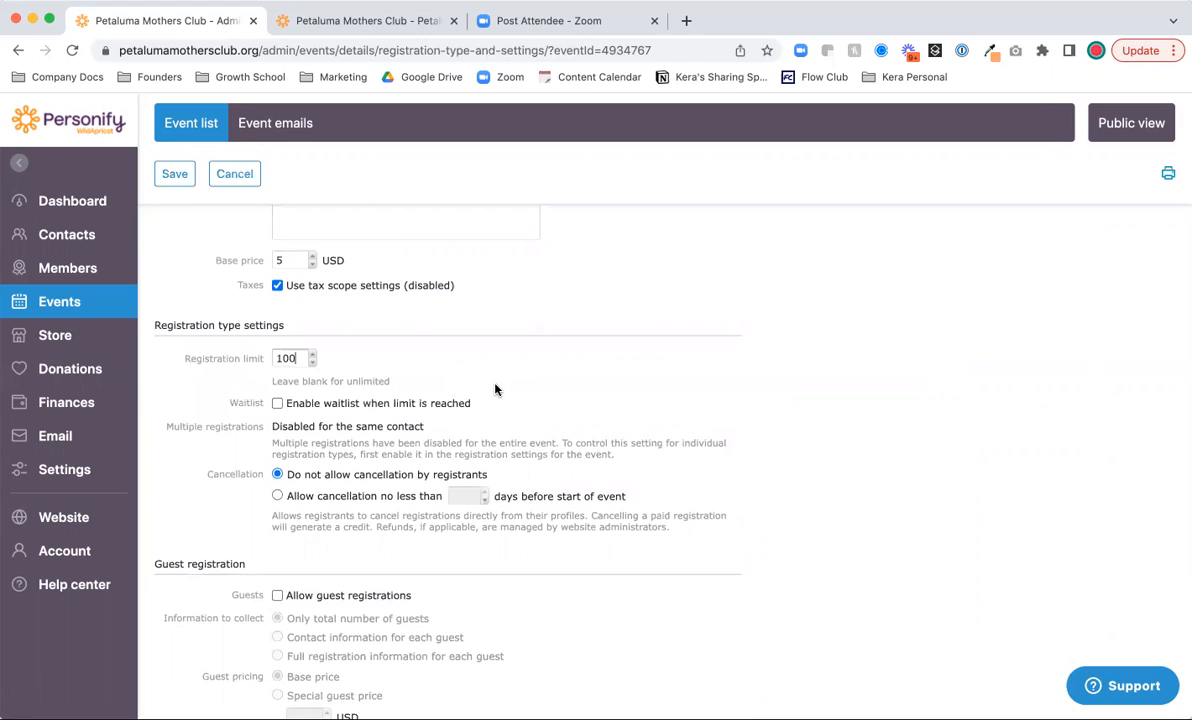
scroll(277, 380, "down", 1)
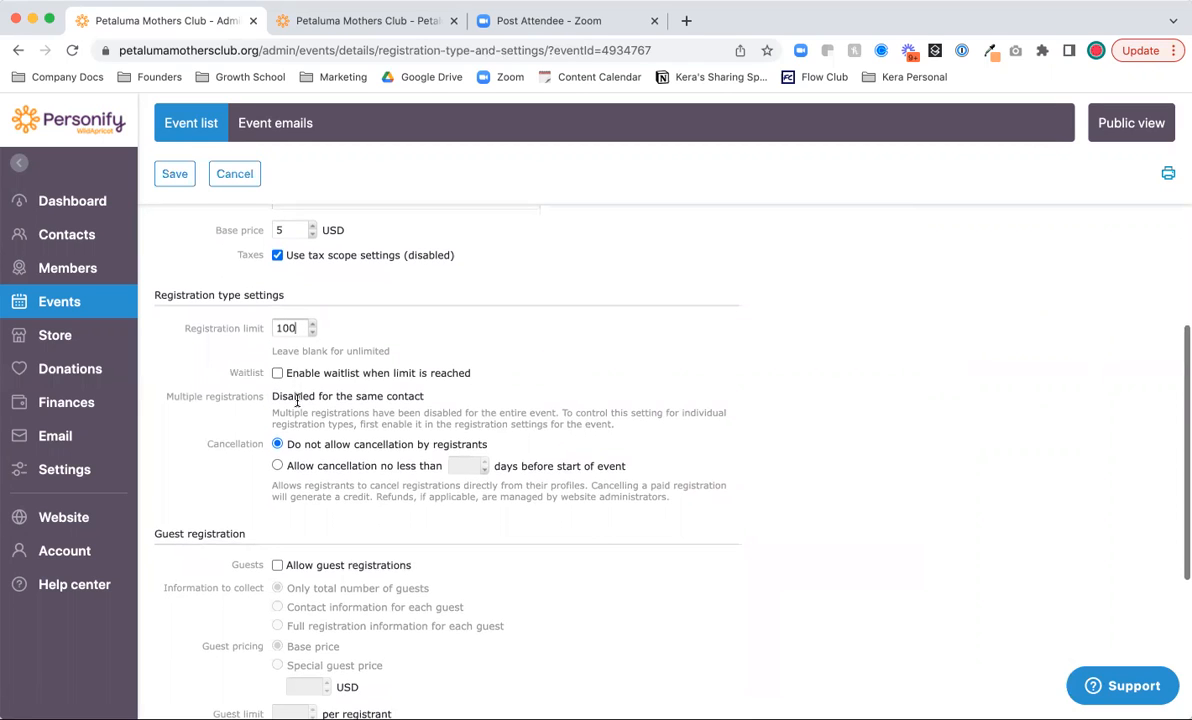
left_click(277, 372)
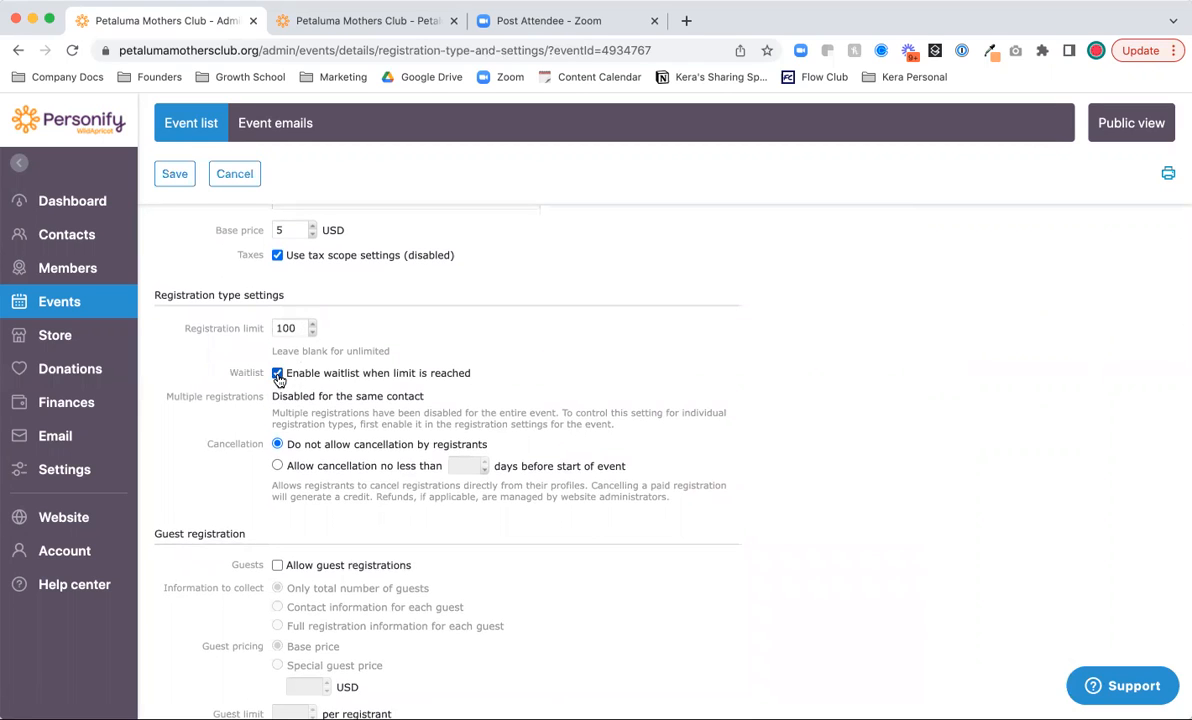
scroll(312, 419, "down", 1)
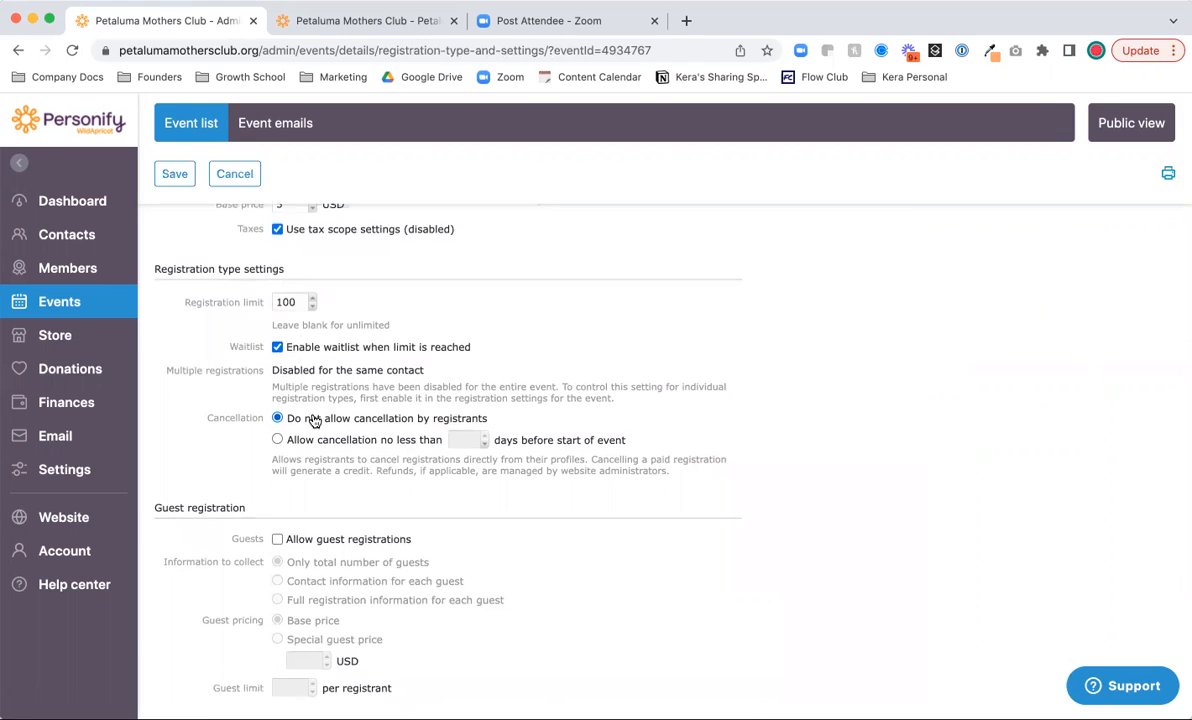
left_click(277, 440)
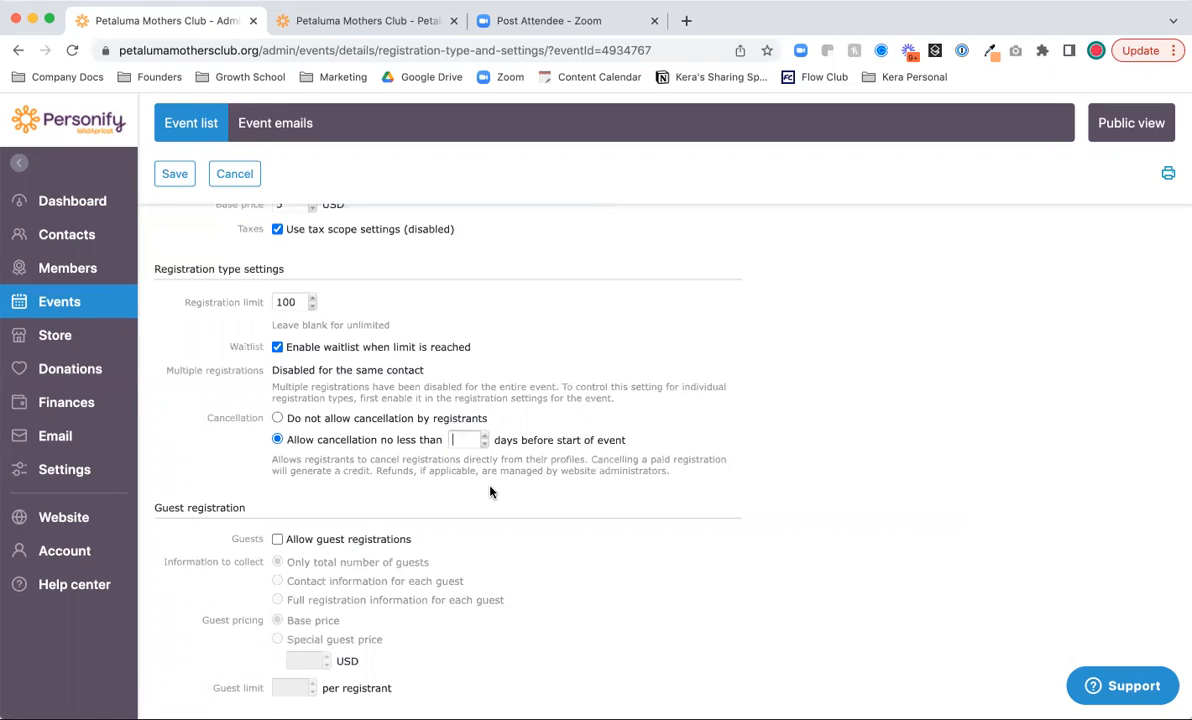
type("7")
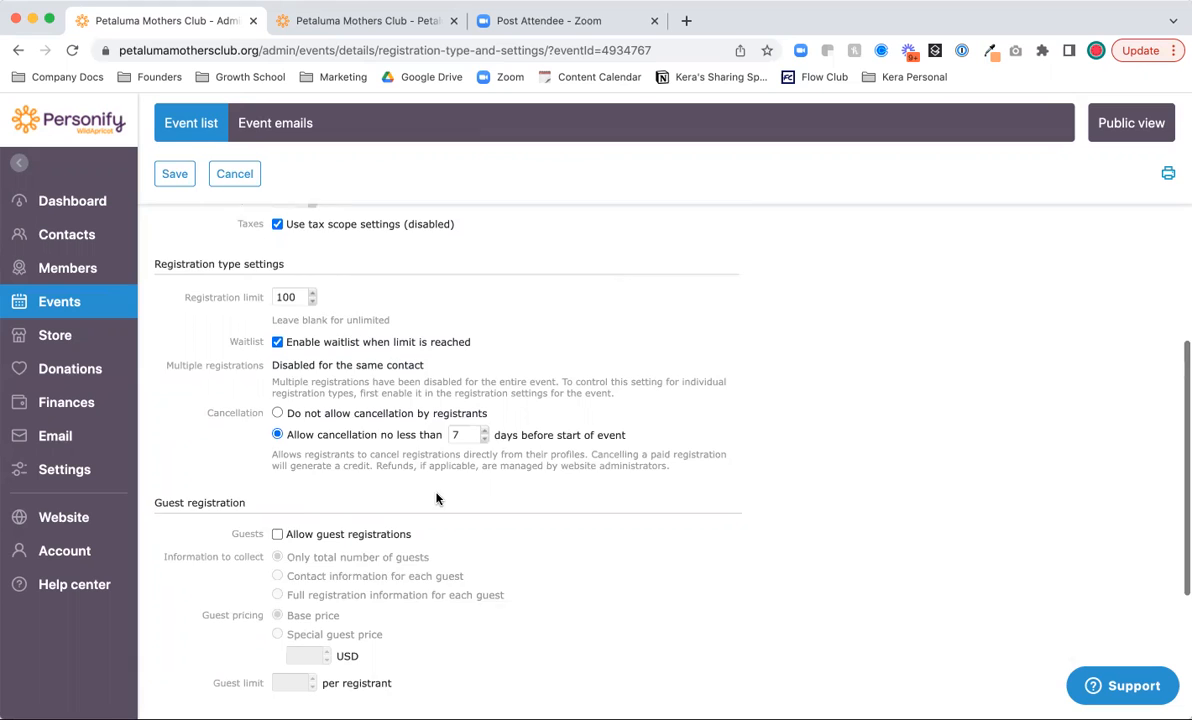
scroll(436, 498, "down", 4)
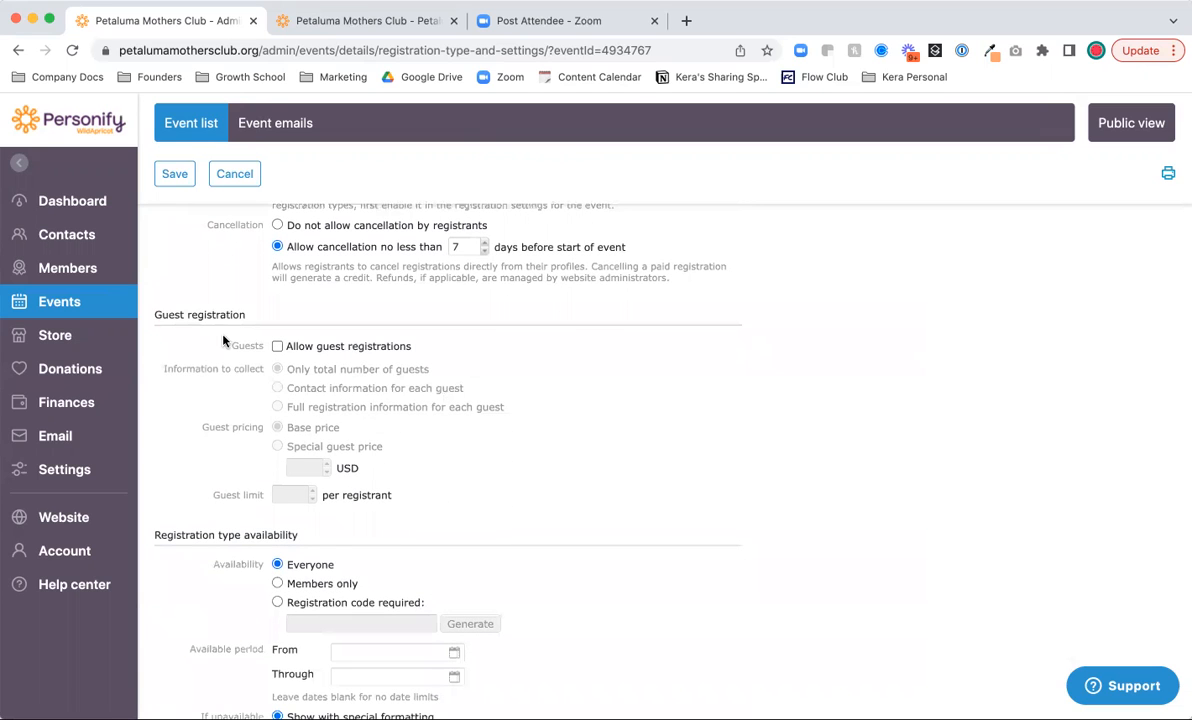
- Allow guests, collecting only the total number of guests, charged at the base price
left_click(277, 346)
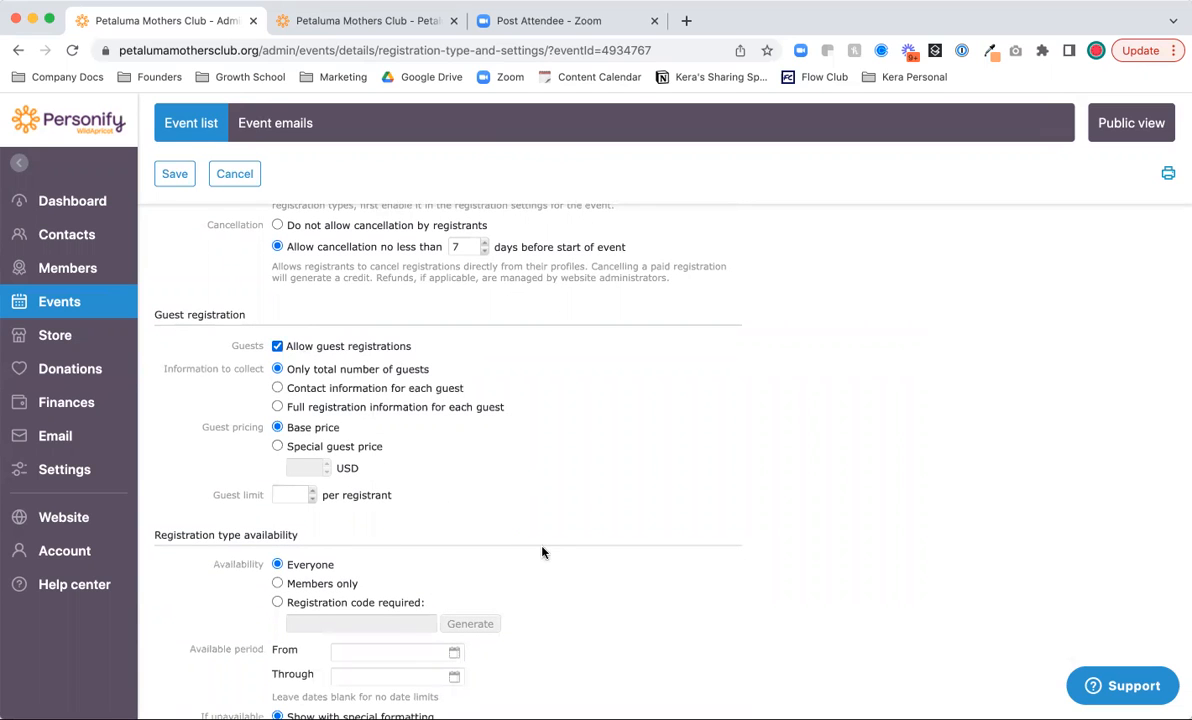
scroll(540, 550, "down", 1)
left_click(279, 341)
left_click(279, 360)
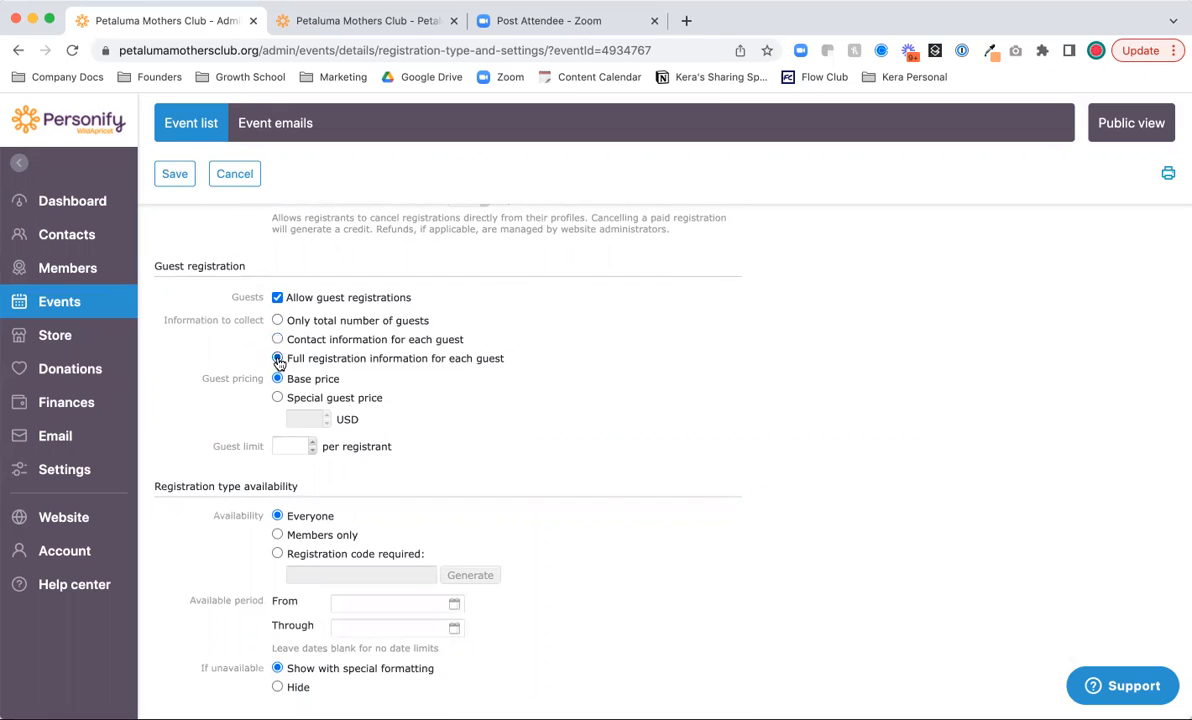
left_click(276, 319)
scroll(440, 447, "down", 1)
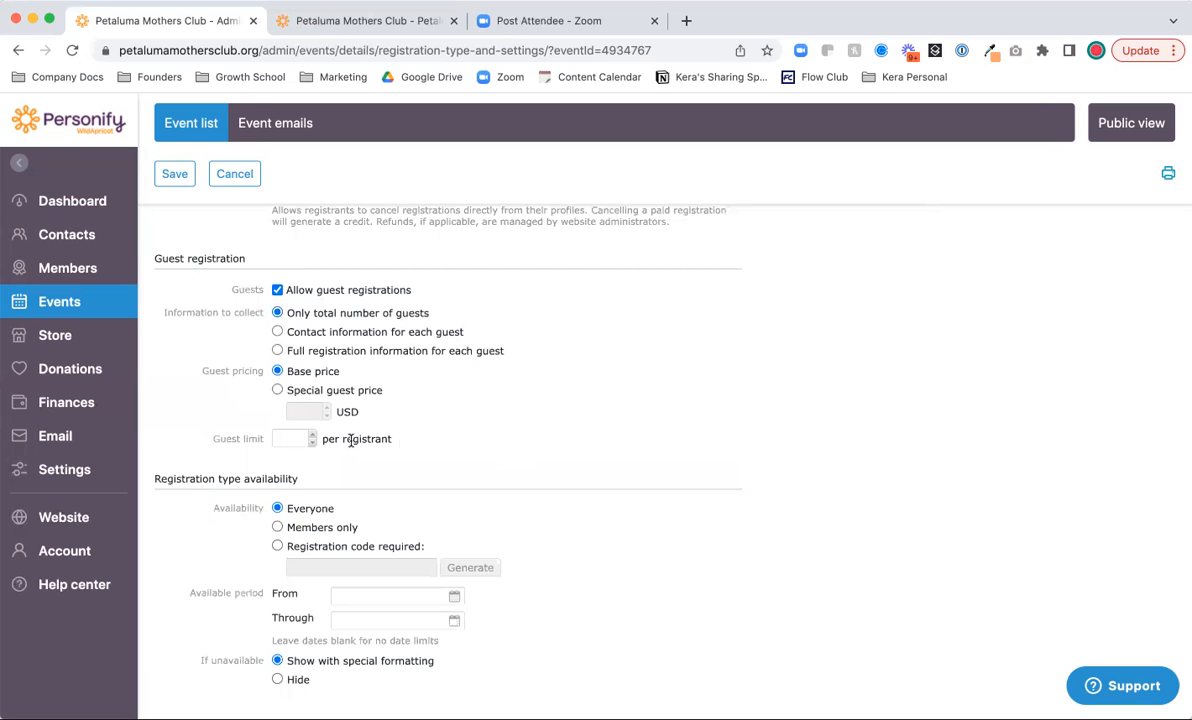
left_click(277, 390)
left_click(277, 371)
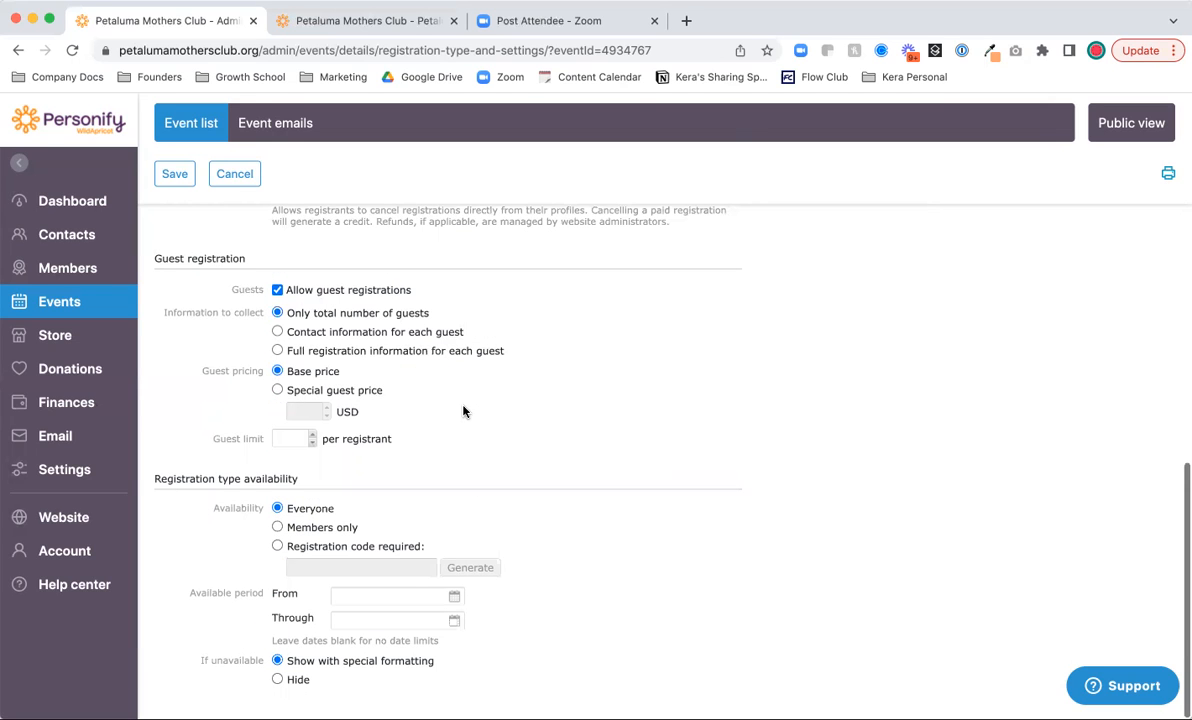
- Restrict General Admission to members, with all four membership levels eligible, and save it
left_click_drag(150, 478, 296, 478)
left_click(298, 481)
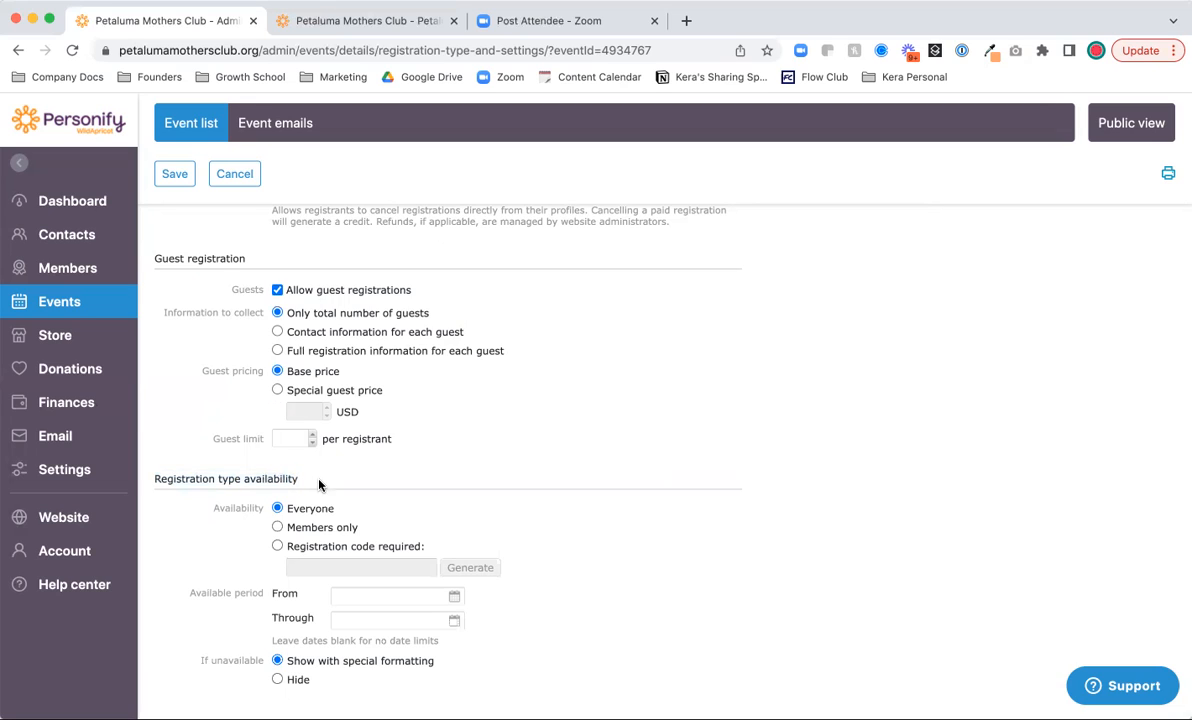
left_click(277, 527)
scroll(375, 527, "down", 2)
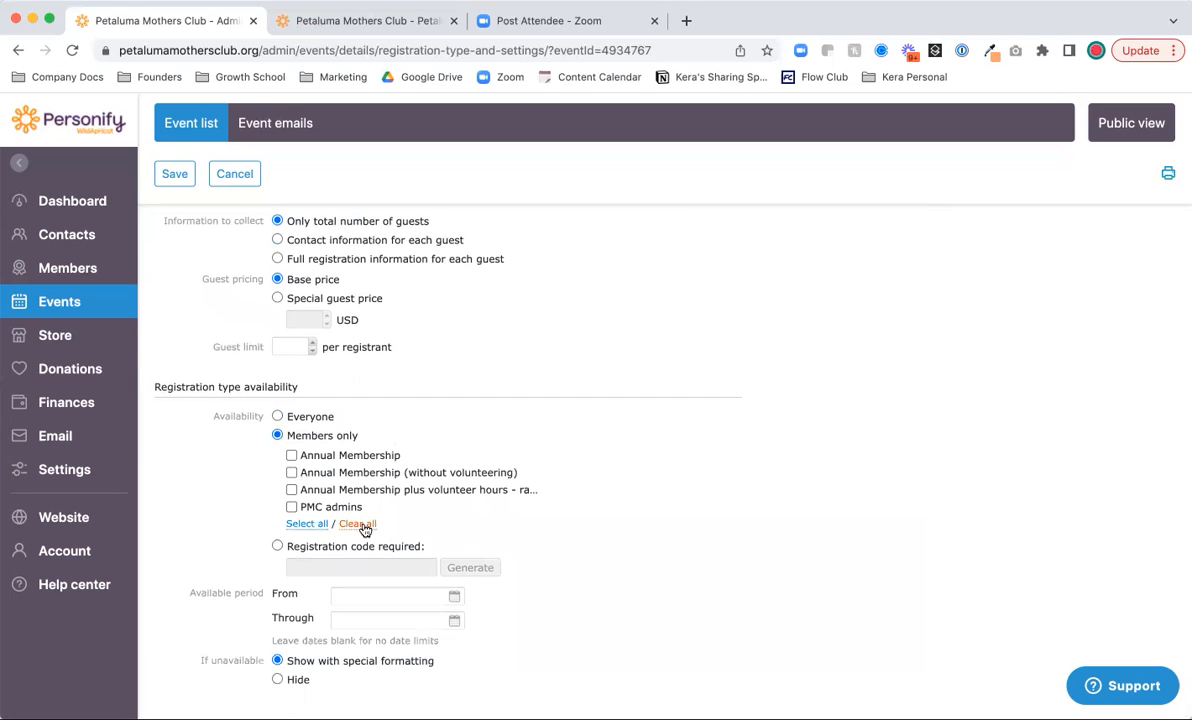
left_click(302, 523)
scroll(356, 681, "up", 10)
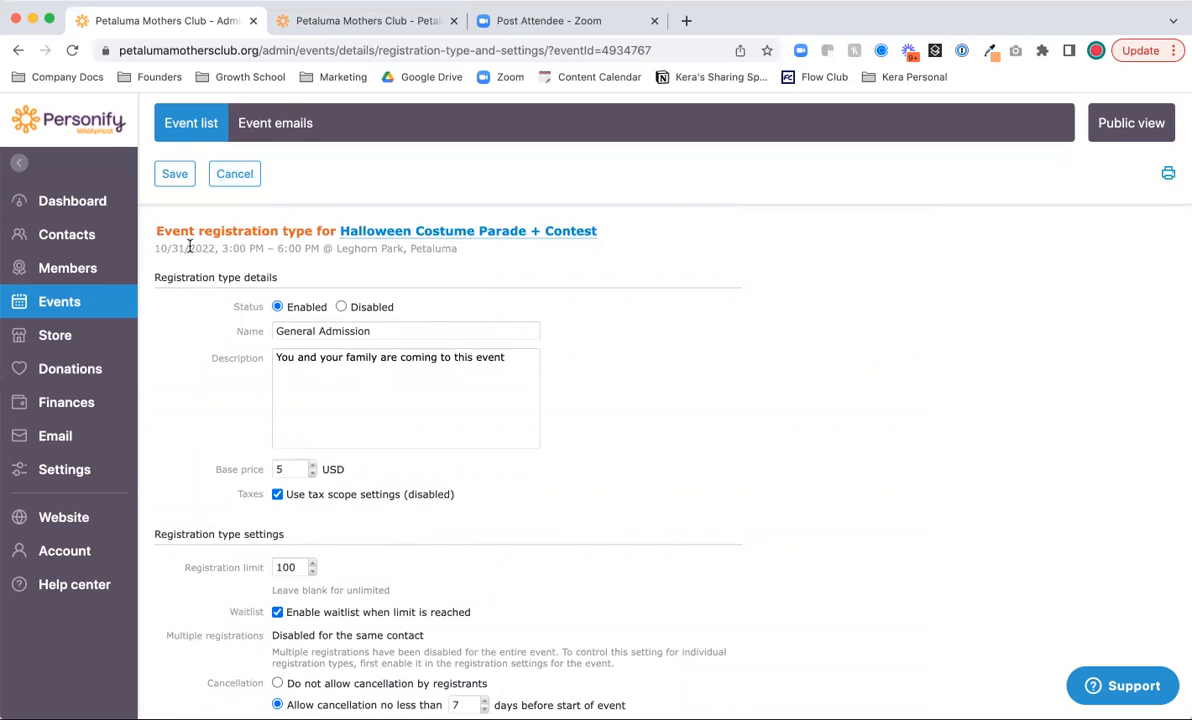
scroll(190, 414, "down", 3)
scroll(190, 414, "down", 3)
scroll(189, 412, "up", 6)
left_click(177, 175)
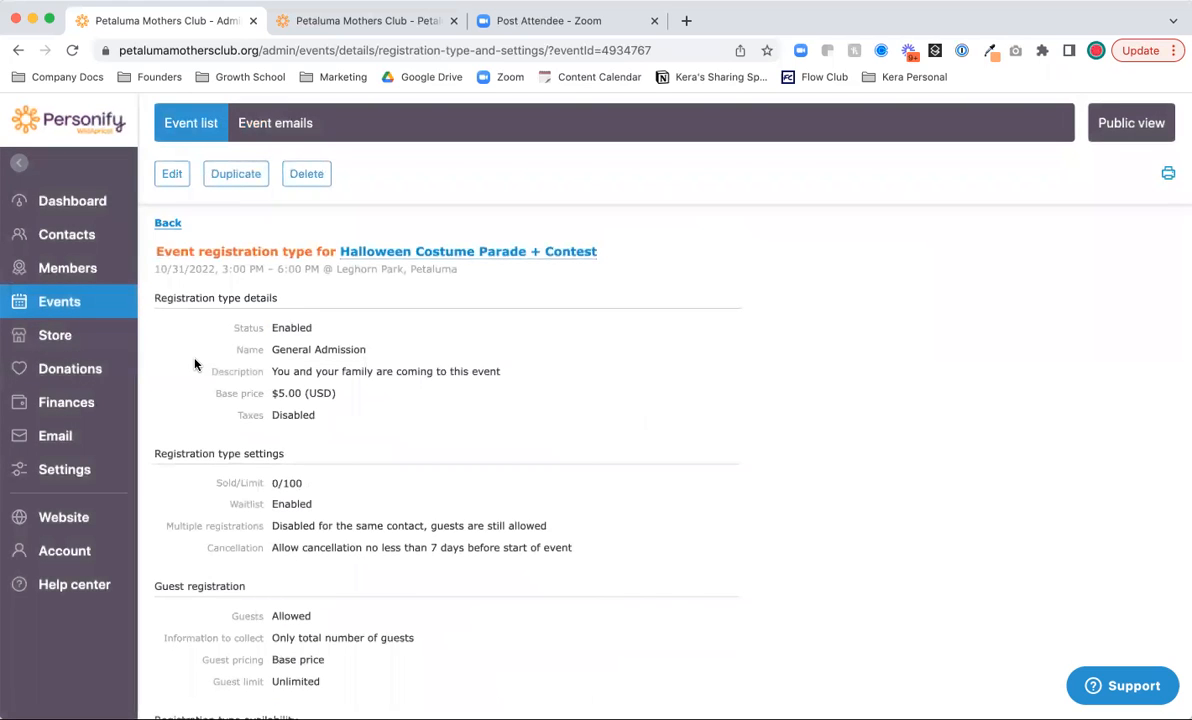
- Add and save a 'Kids entry fee' type at $0.00, described as for kids entering the costume contest
left_click(167, 223)
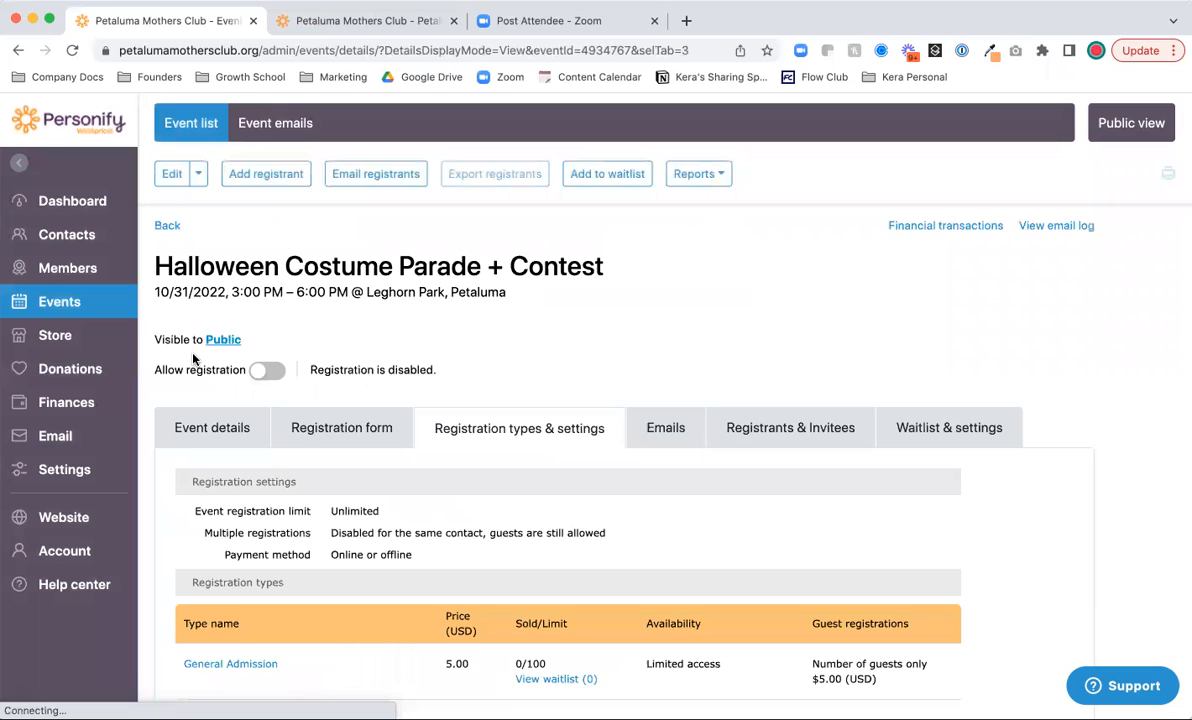
scroll(194, 359, "down", 2)
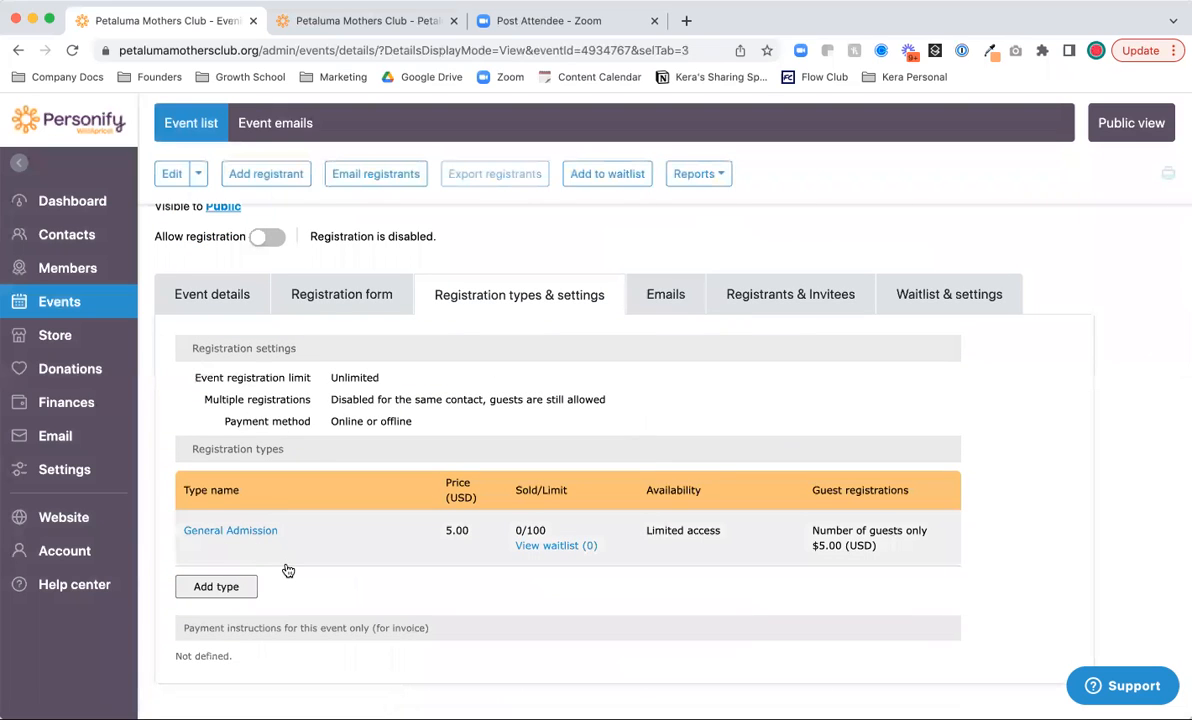
left_click(215, 592)
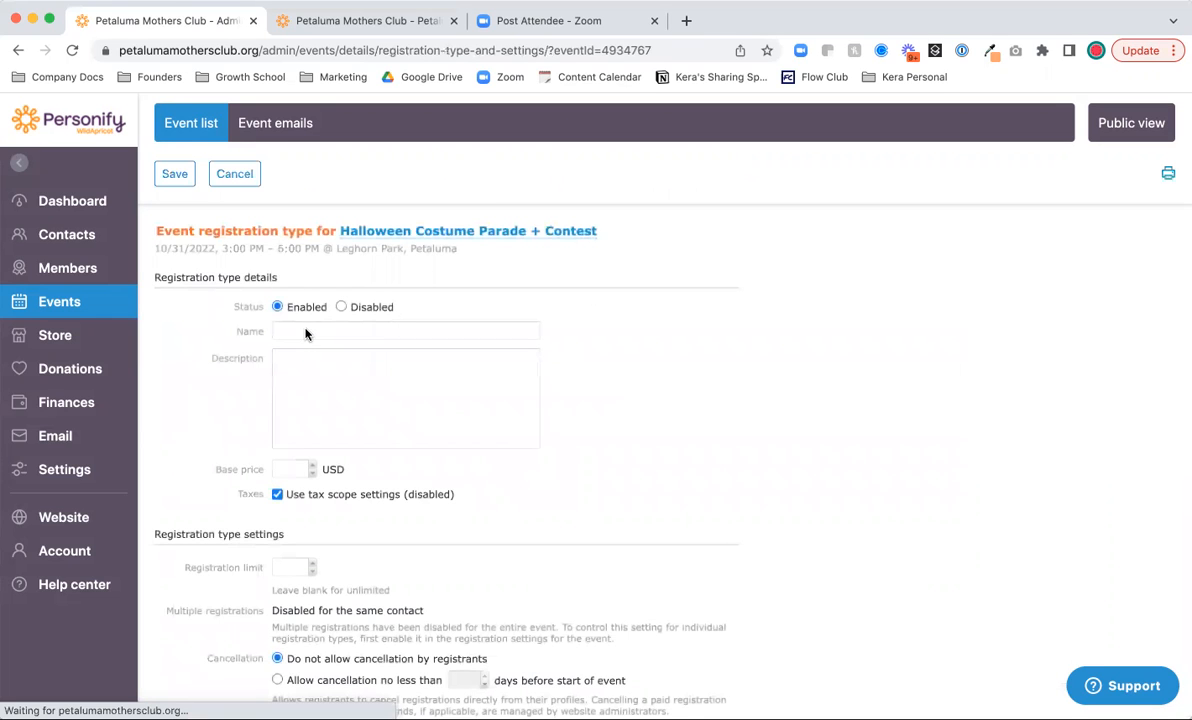
left_click(306, 329)
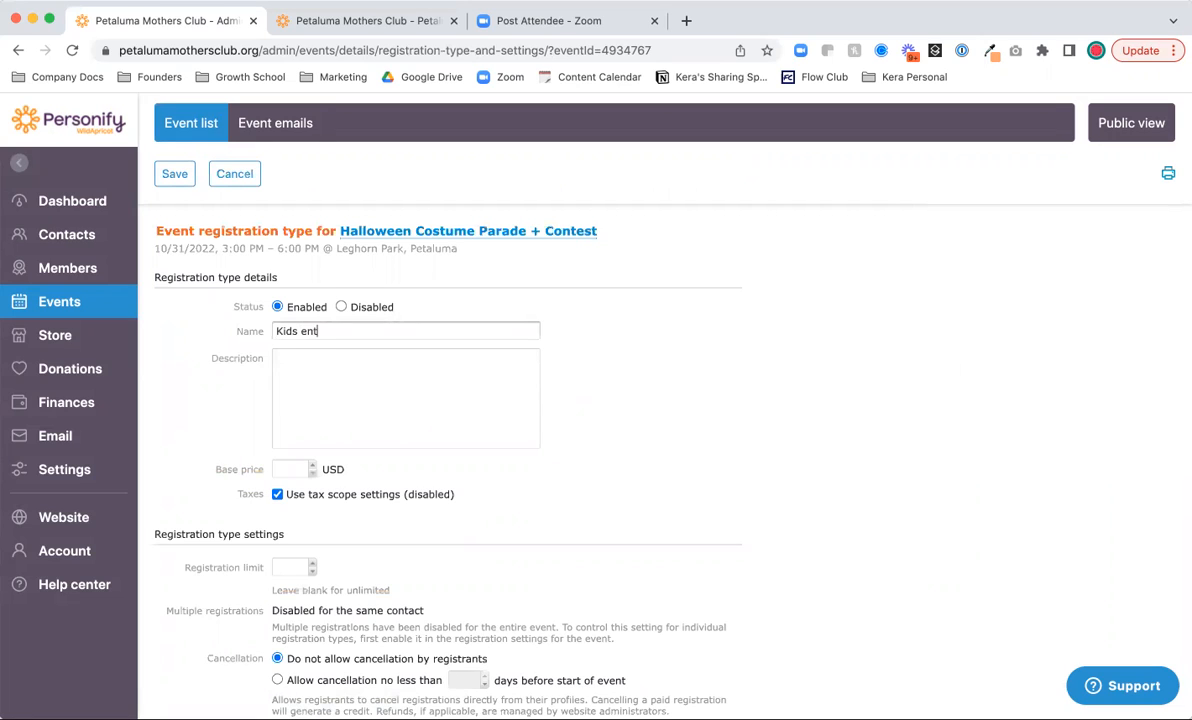
left_click(317, 360)
type("For kids ")
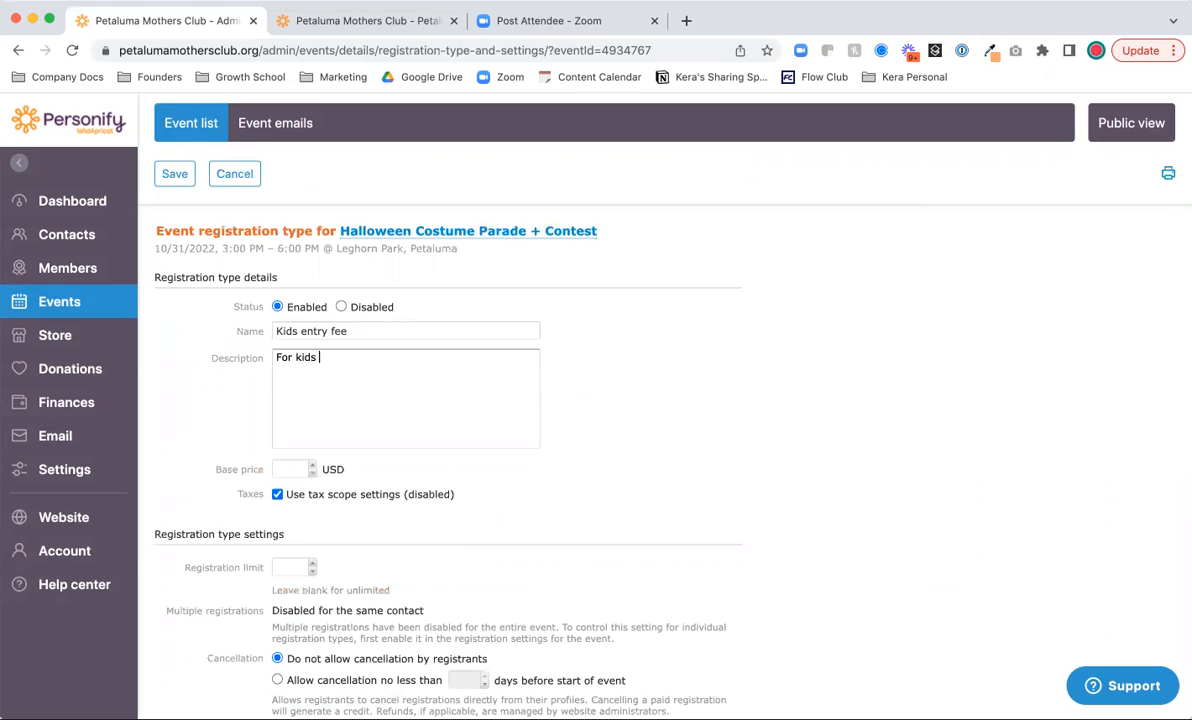
type("who want to enter the costume contest")
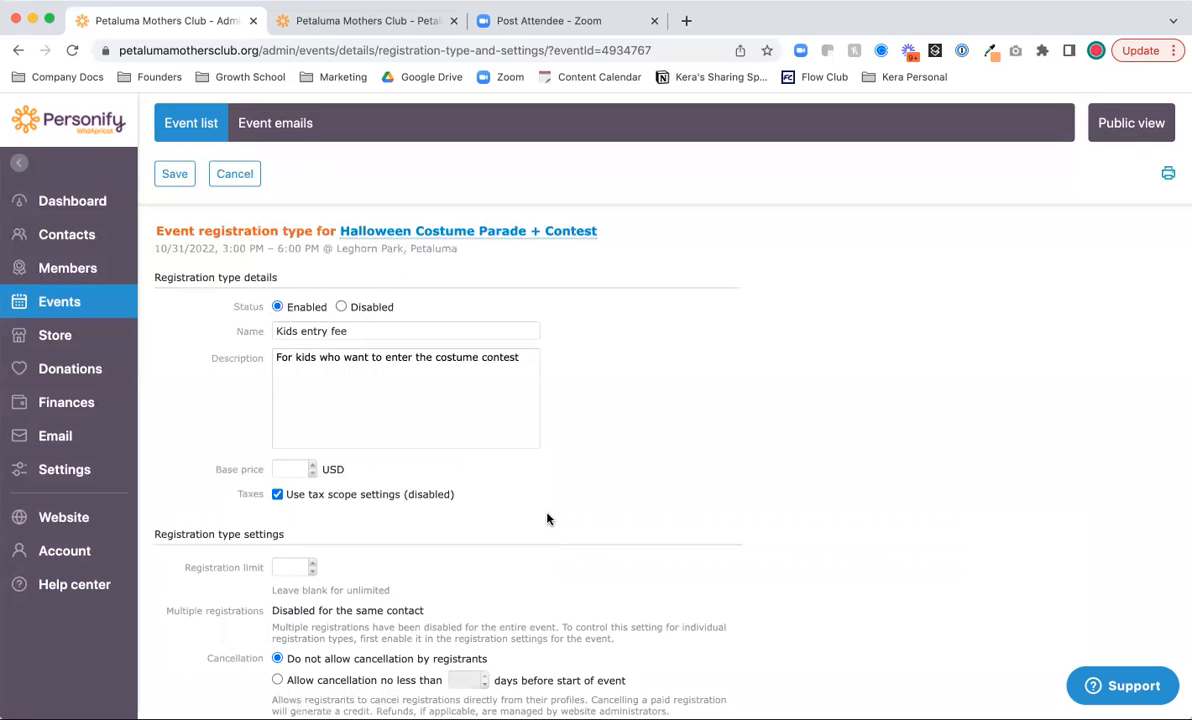
scroll(434, 577, "down", 5)
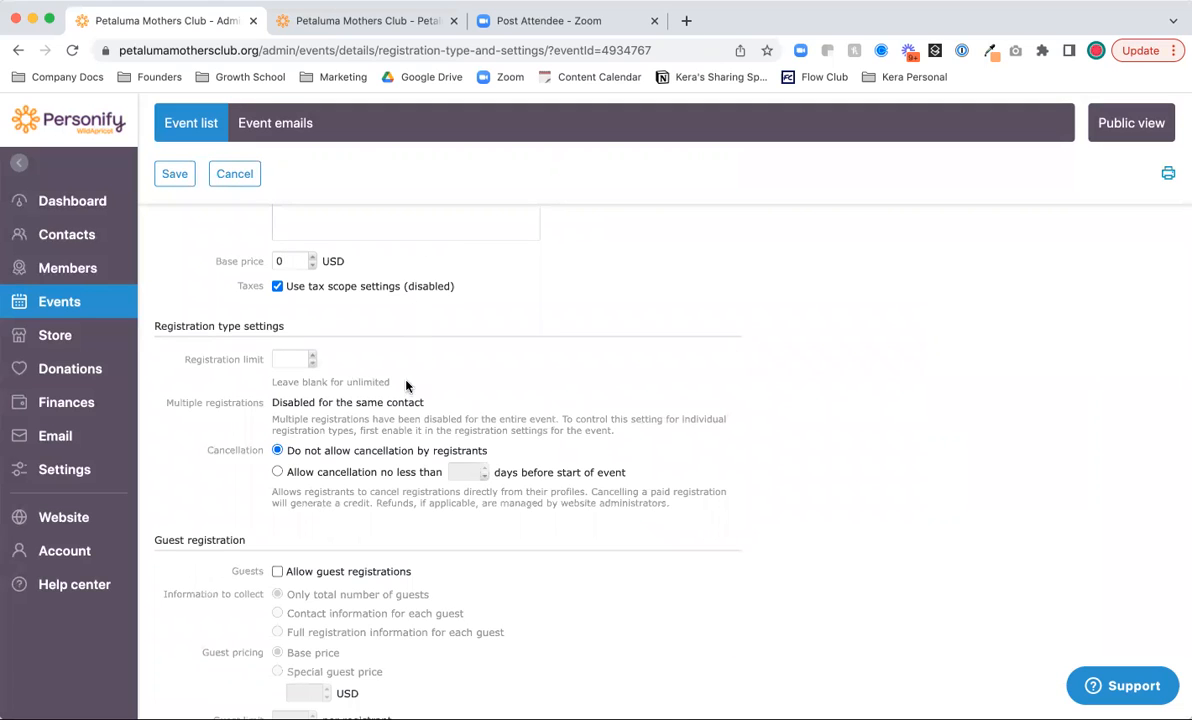
scroll(405, 400, "down", 7)
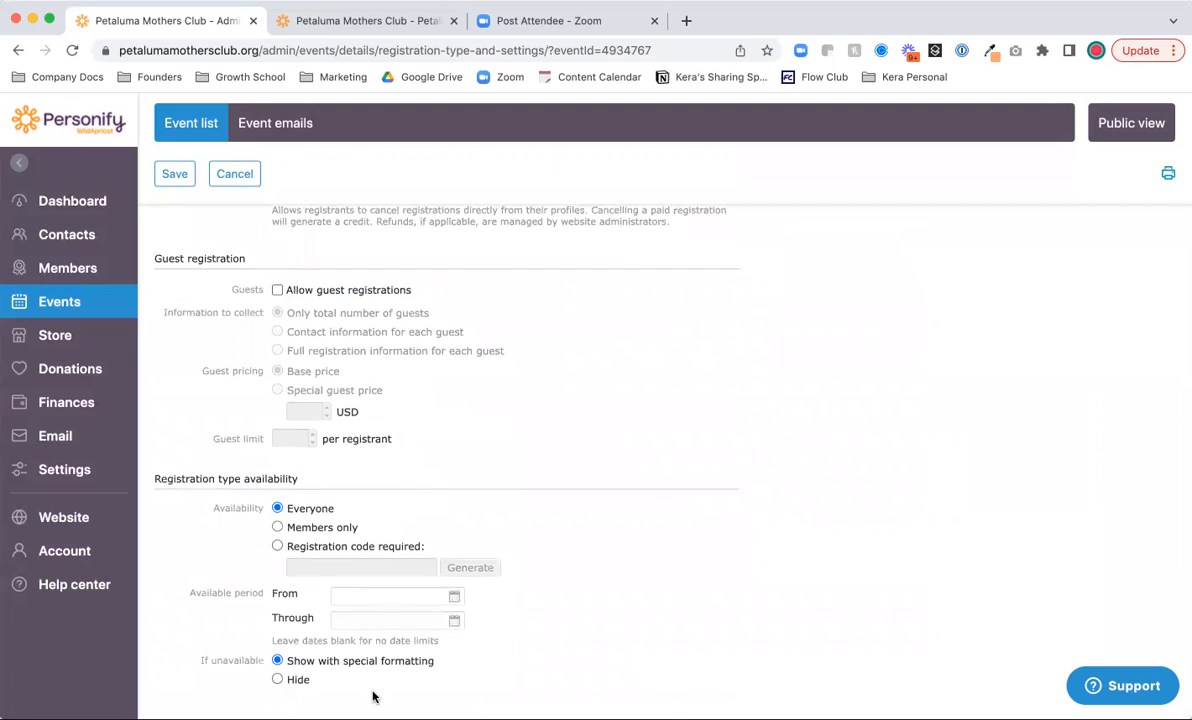
scroll(373, 697, "up", 10)
left_click(175, 173)
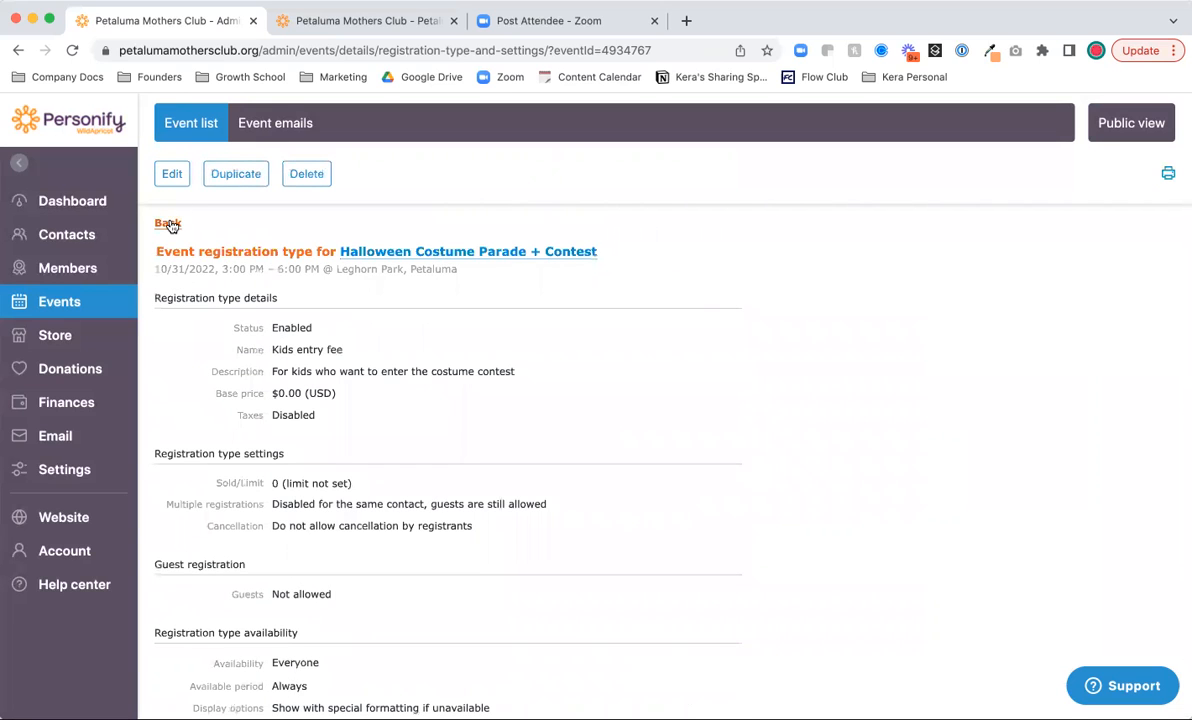
- Switch on Allow registration on the event's Registration form tab and recheck the registration types
left_click(168, 224)
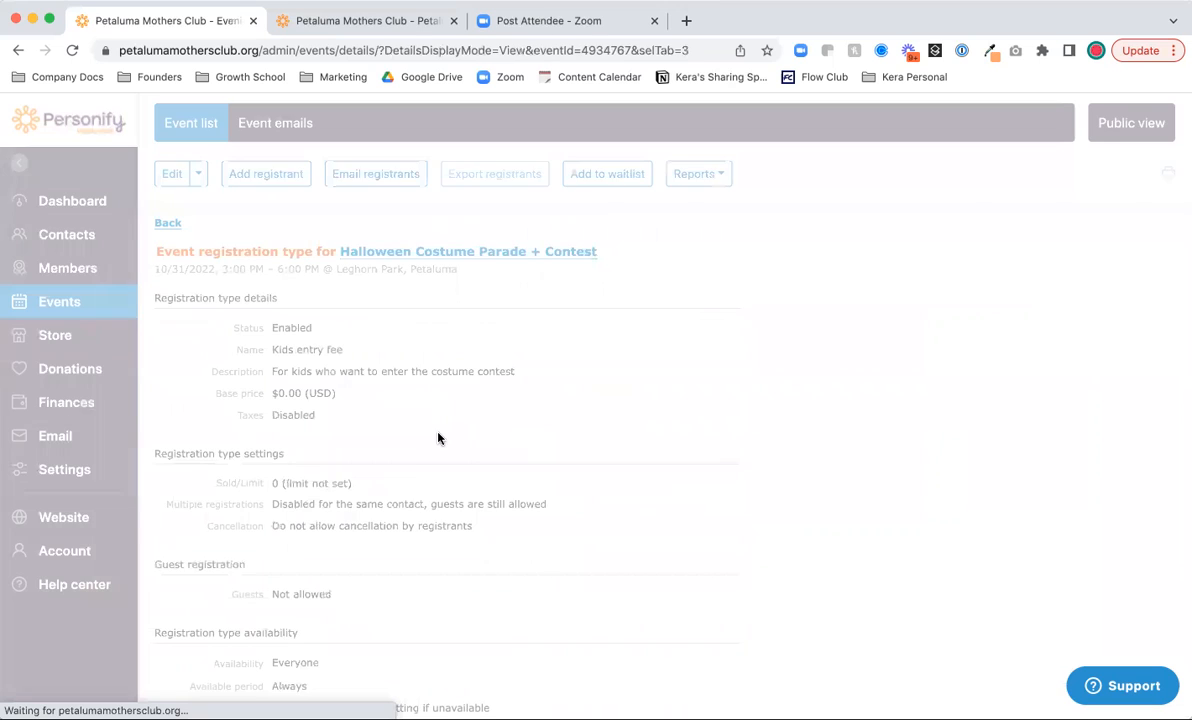
scroll(440, 440, "down", 3)
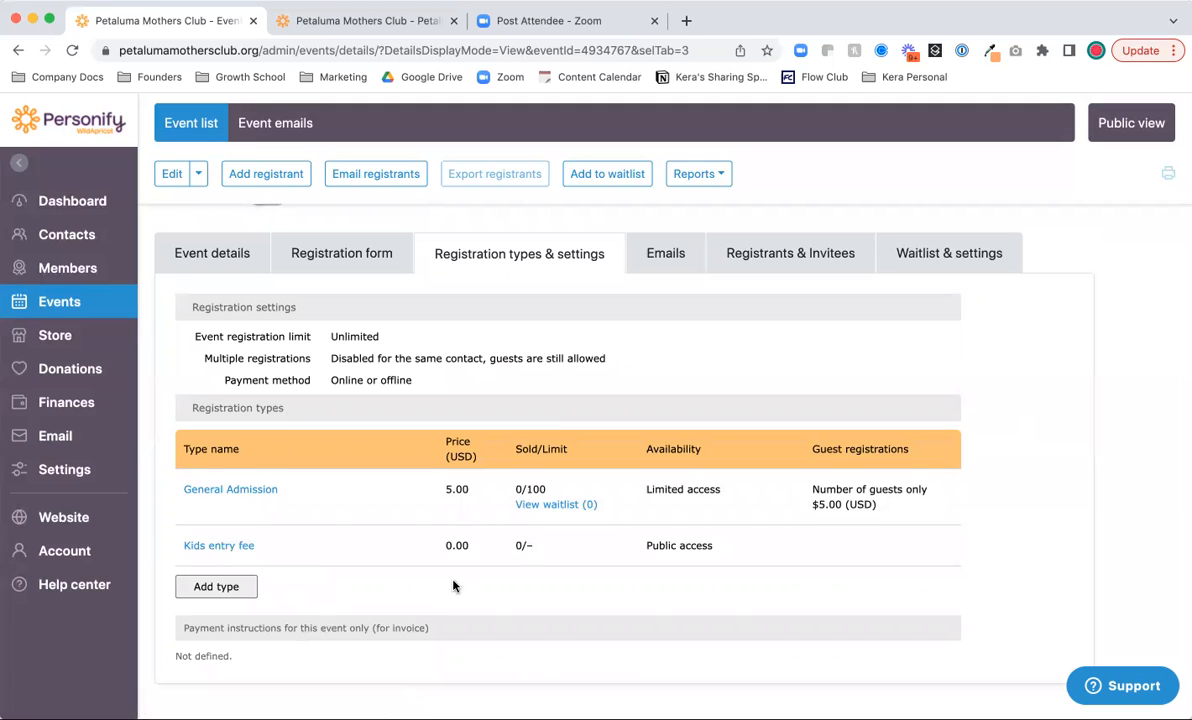
scroll(453, 586, "up", 2)
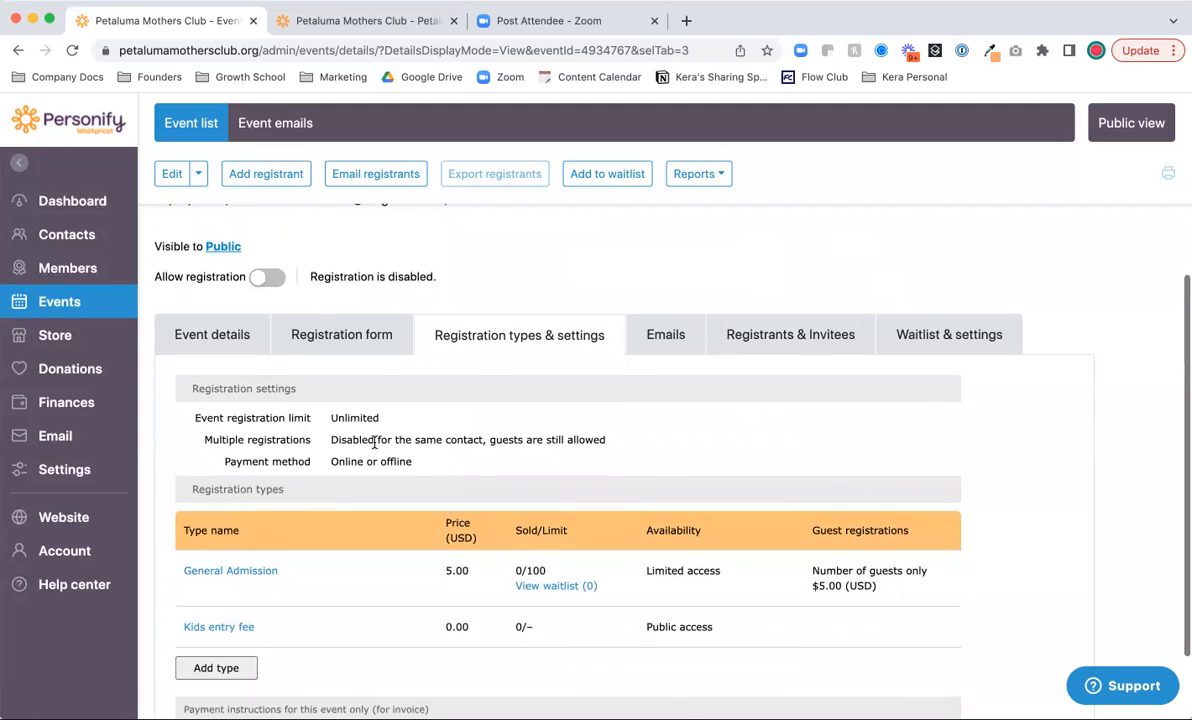
scroll(330, 479, "up", 1)
scroll(340, 494, "down", 2)
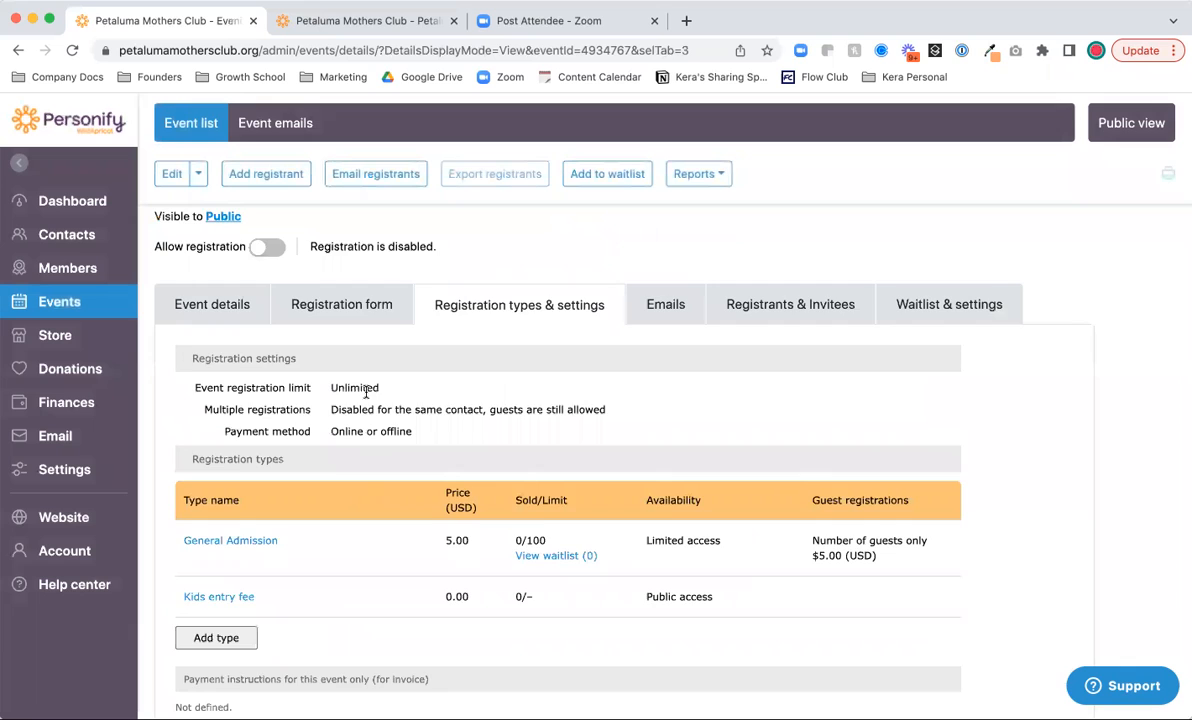
scroll(365, 392, "down", 1)
scroll(365, 391, "up", 4)
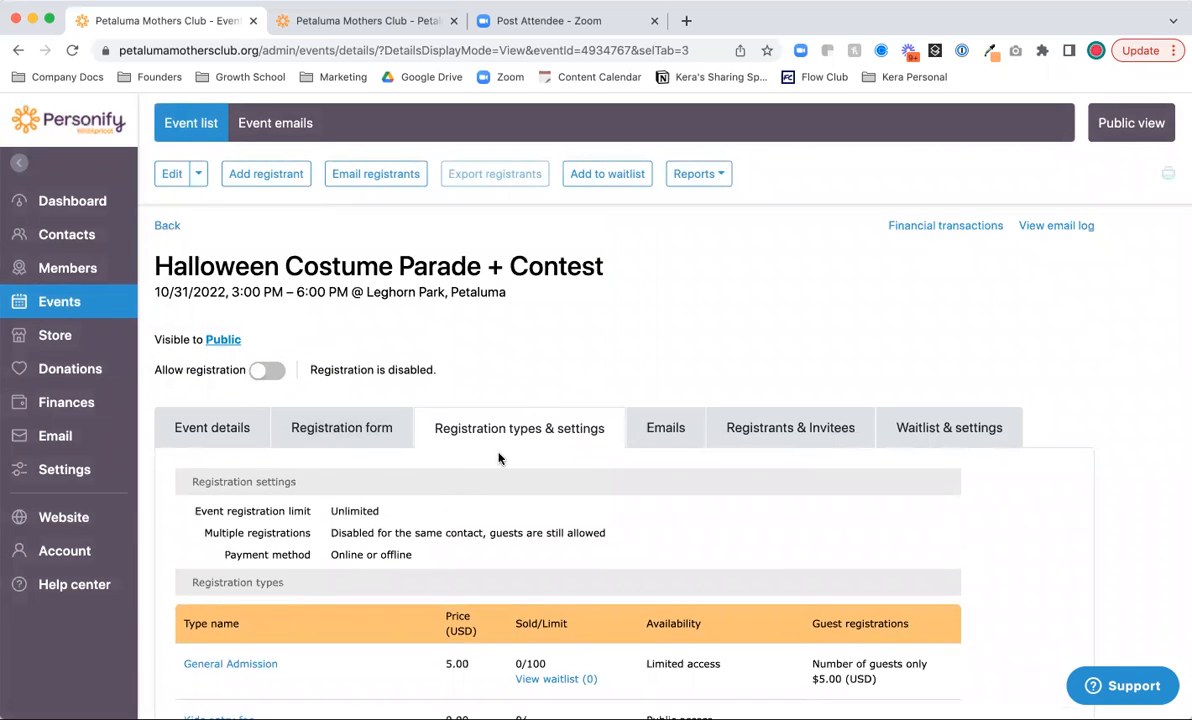
scroll(447, 503, "down", 1)
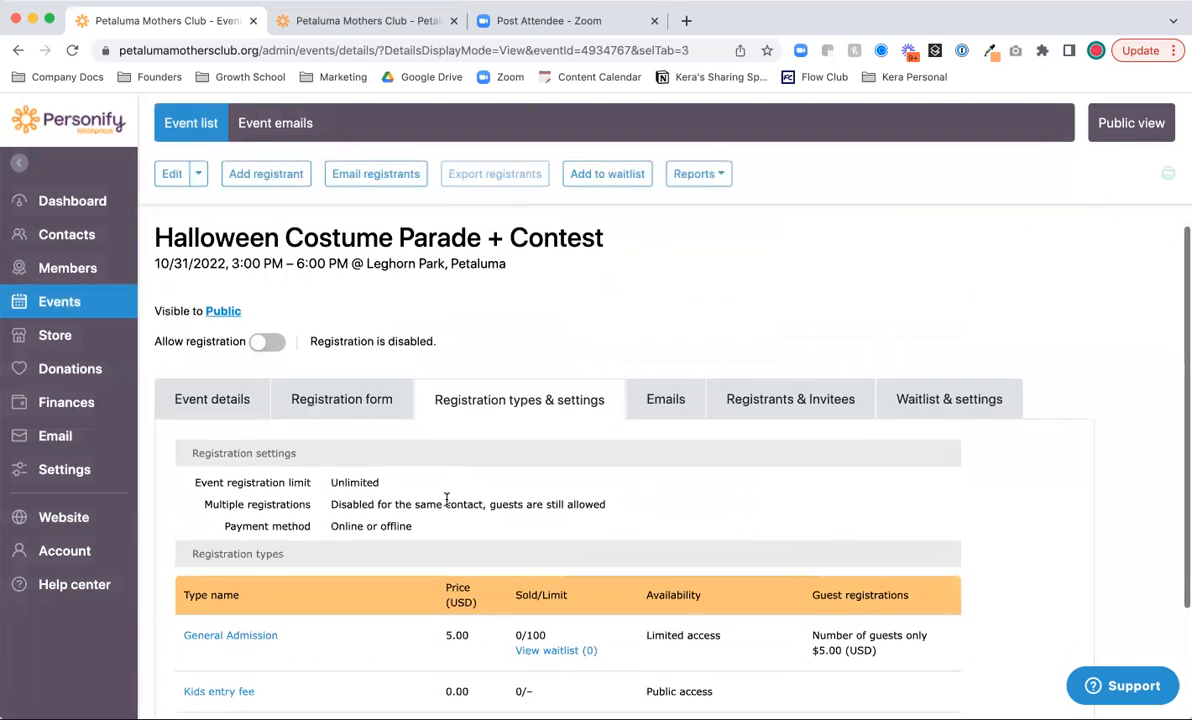
left_click(361, 399)
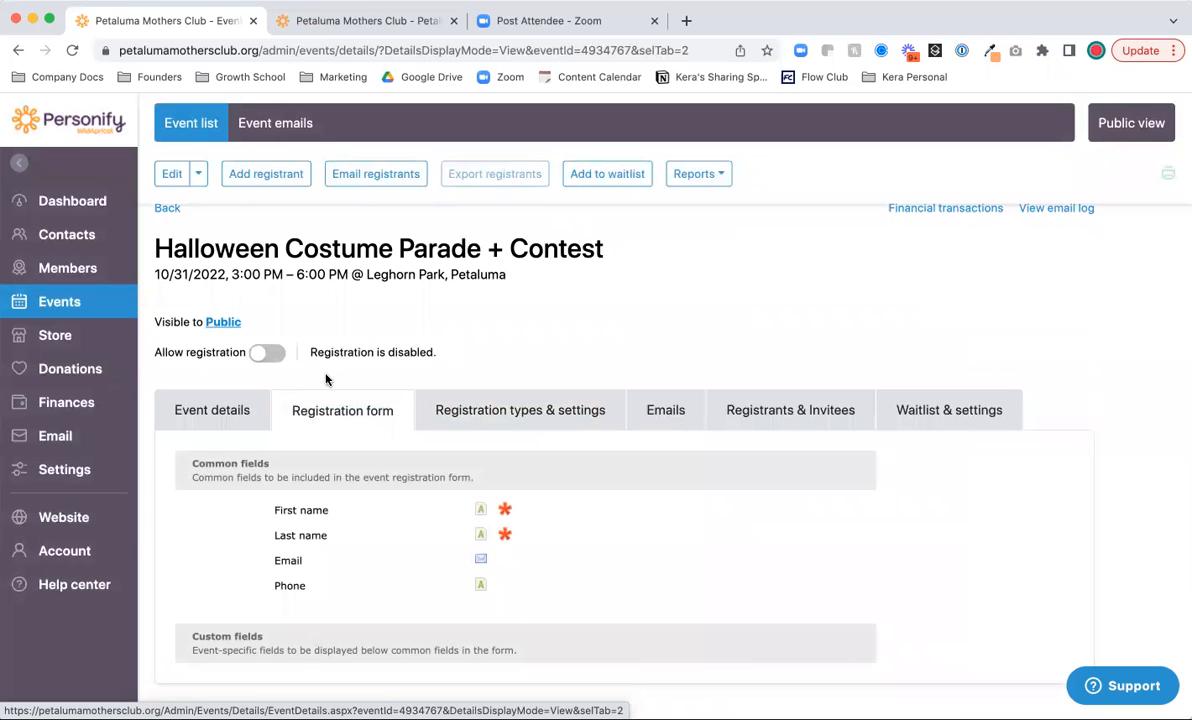
left_click(264, 354)
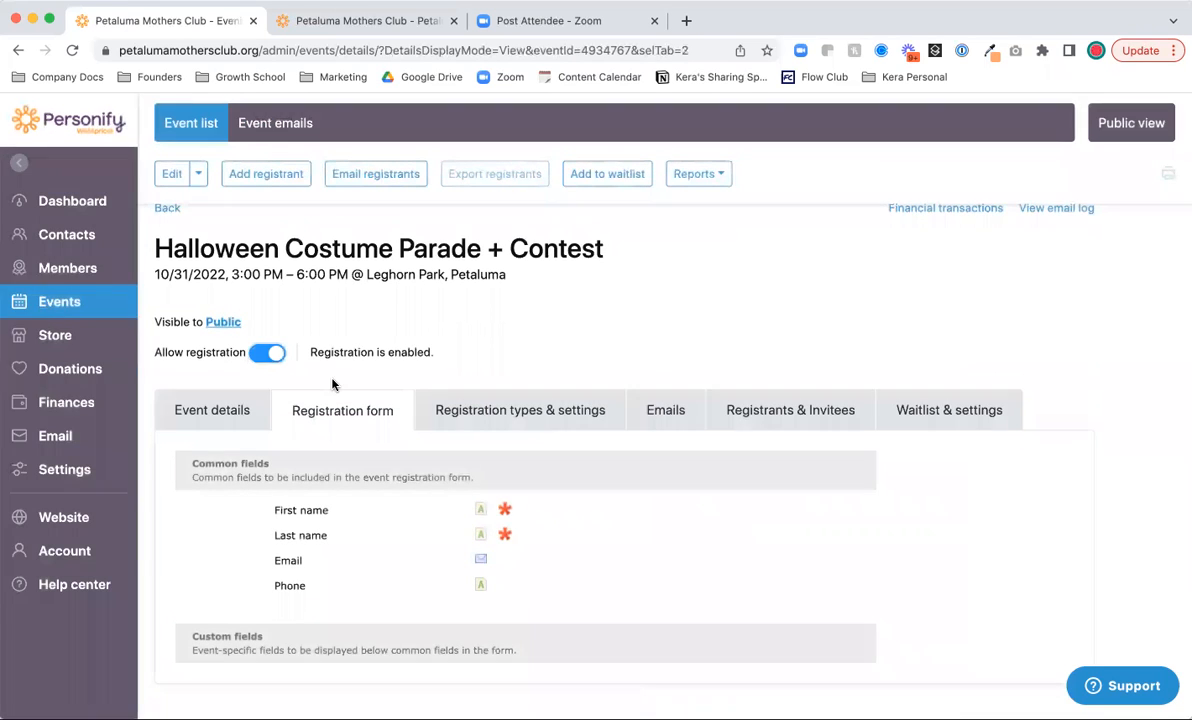
left_click(497, 412)
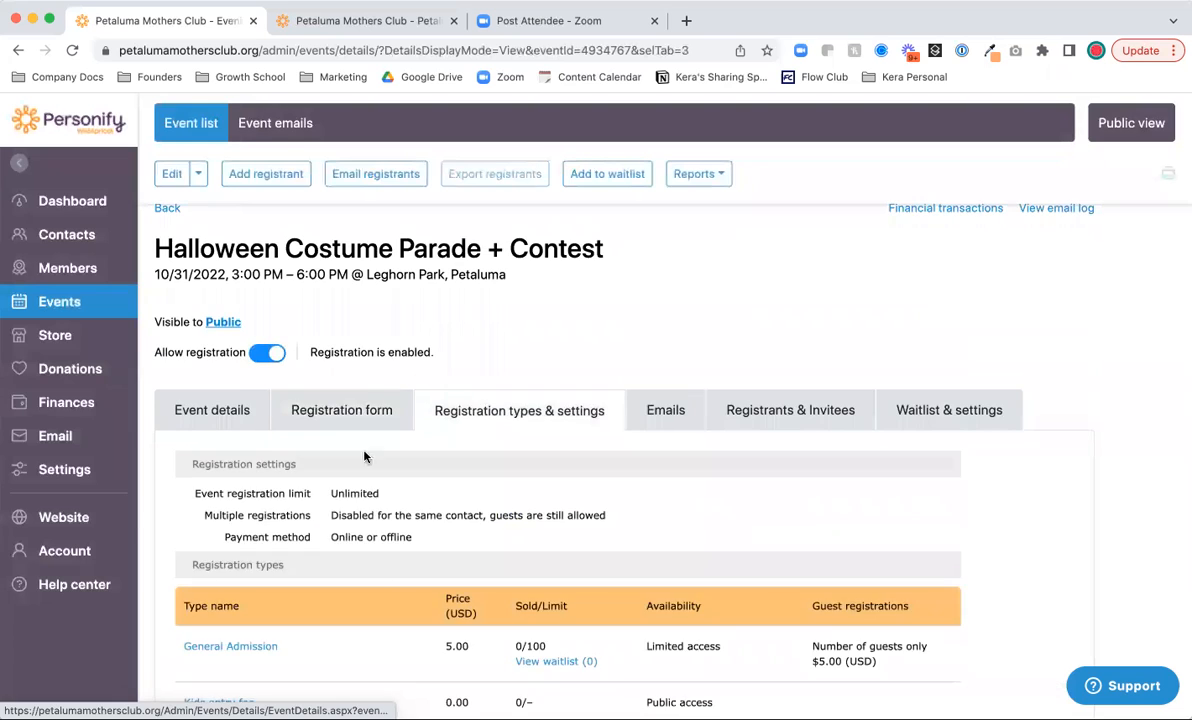
scroll(386, 575, "down", 3)
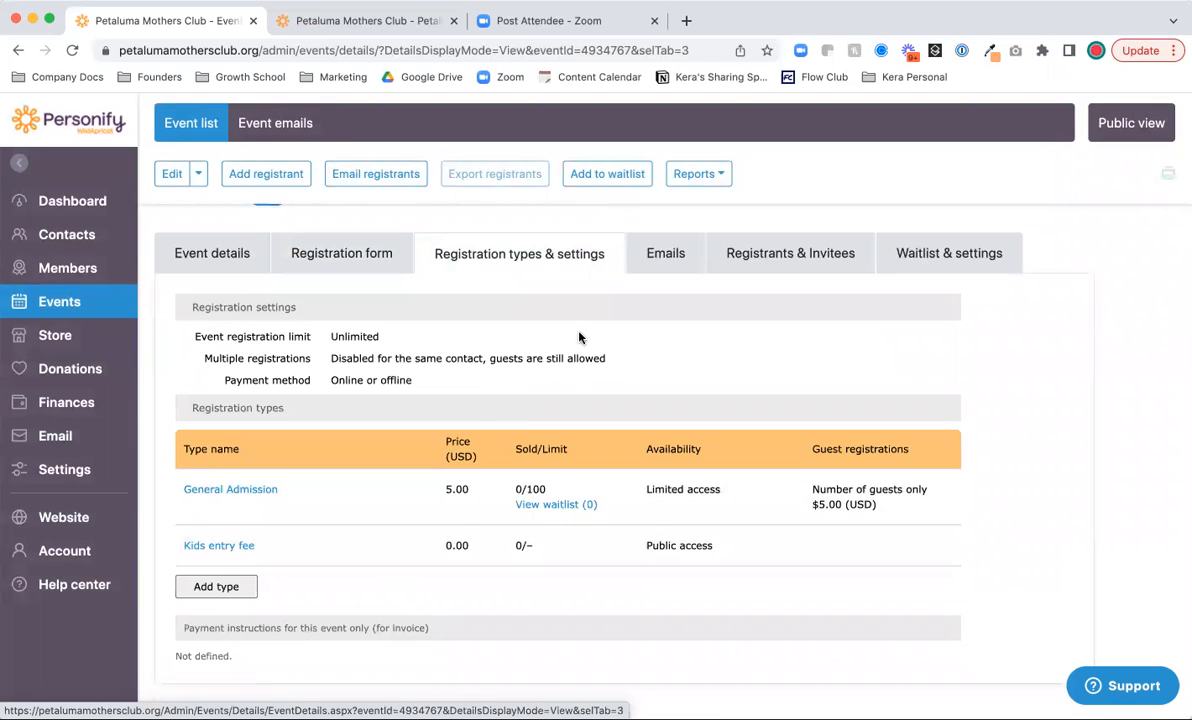
scroll(580, 395, "up", 2)
left_click(676, 364)
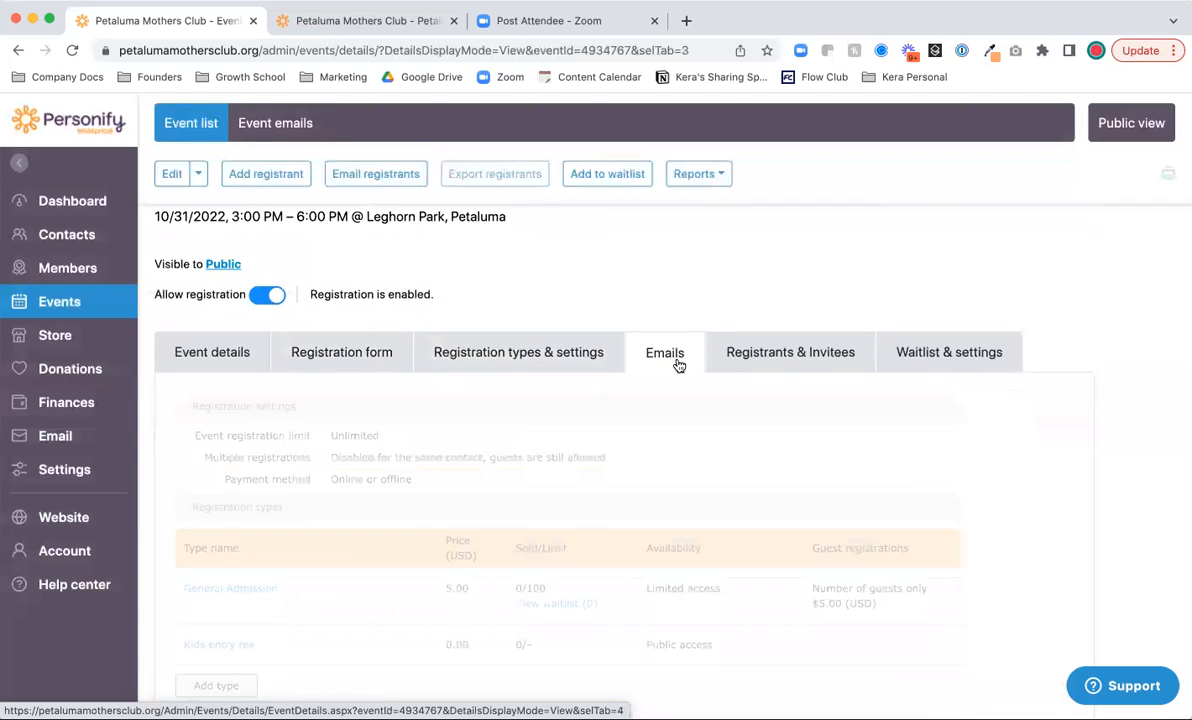
- Open the Announcement 1 email and review its subject 'Event Announcement: {Event_Title}, {Event_Date}' and body
scroll(652, 375, "down", 2)
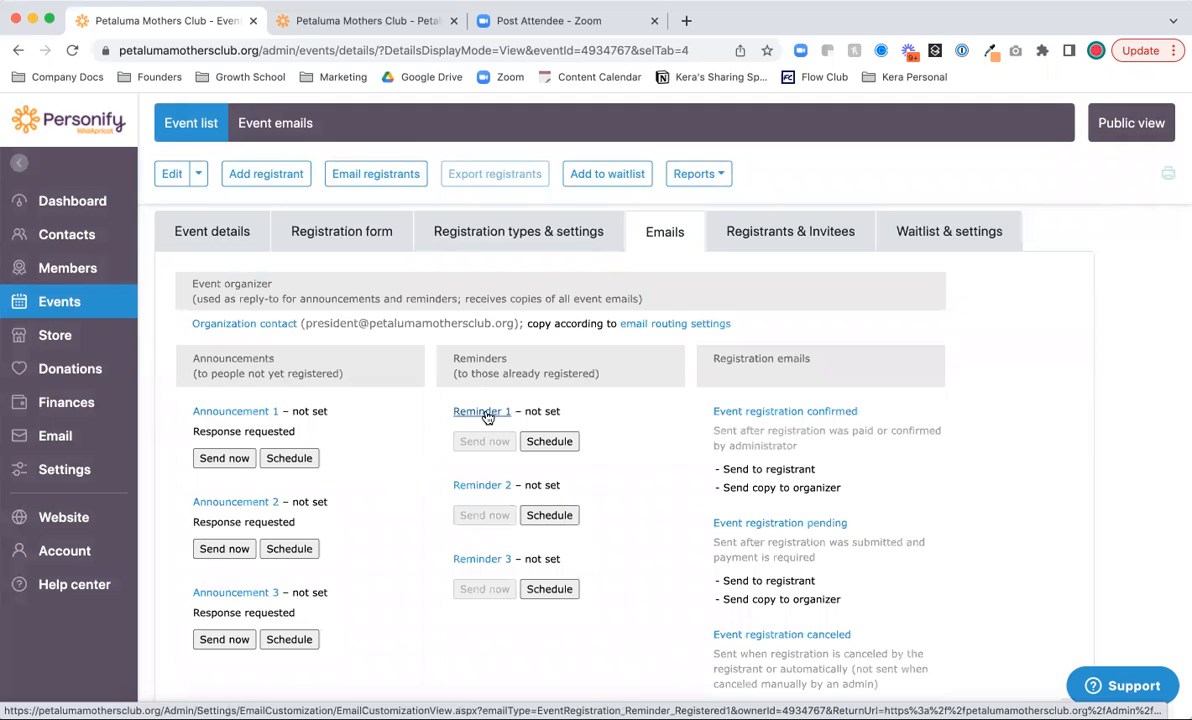
left_click(240, 413)
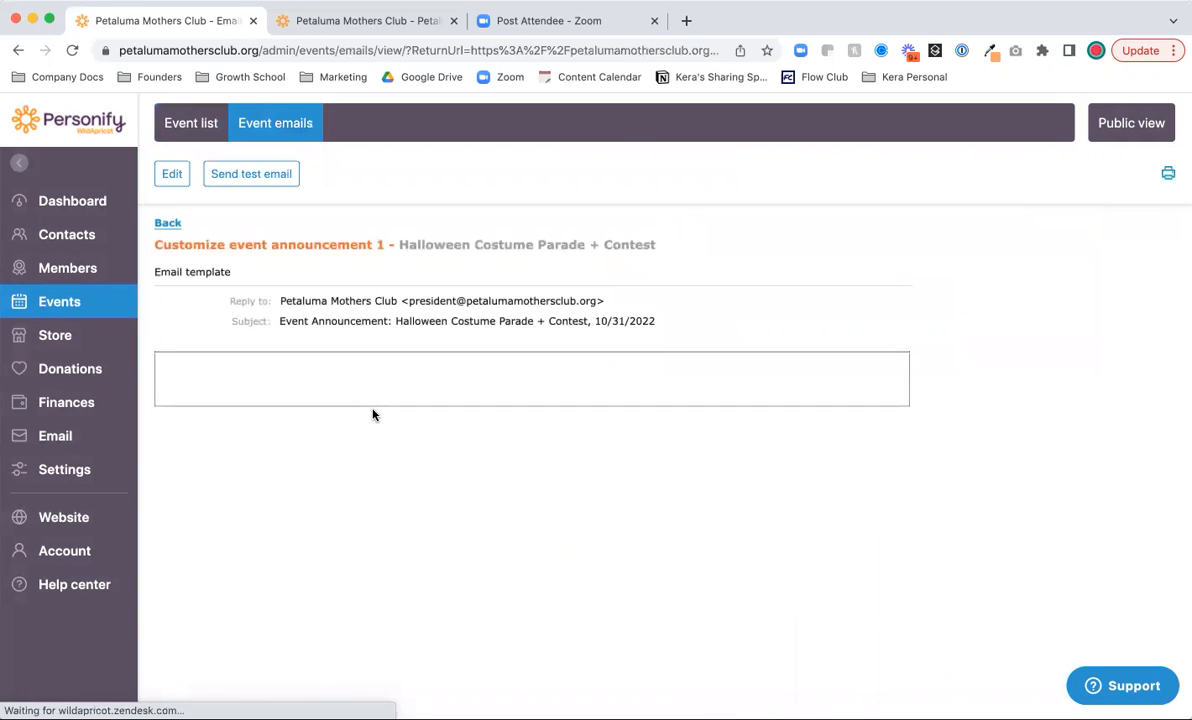
scroll(373, 414, "down", 3)
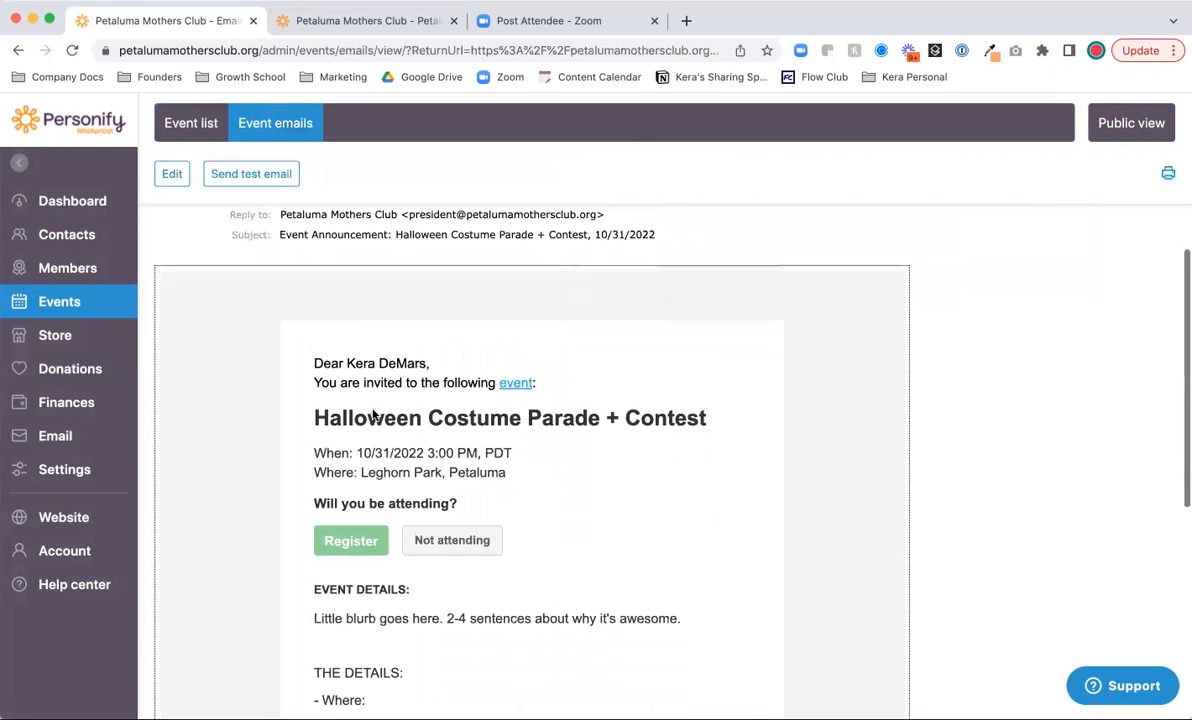
scroll(373, 414, "down", 3)
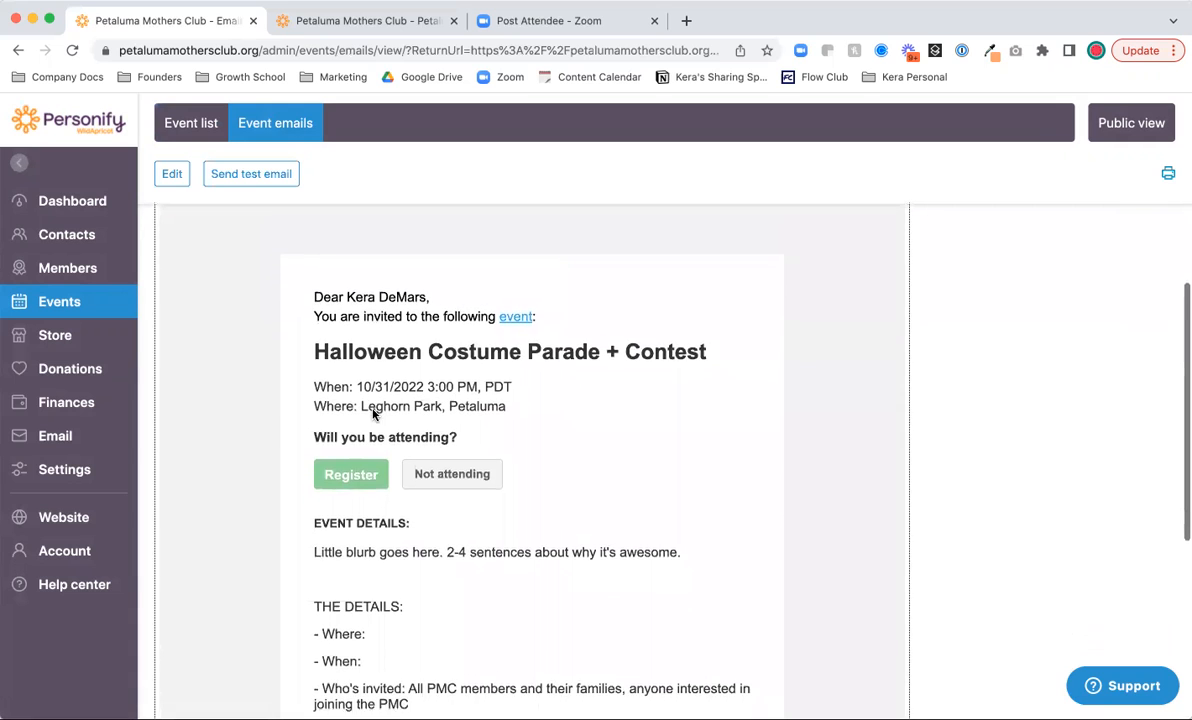
scroll(362, 592, "down", 3)
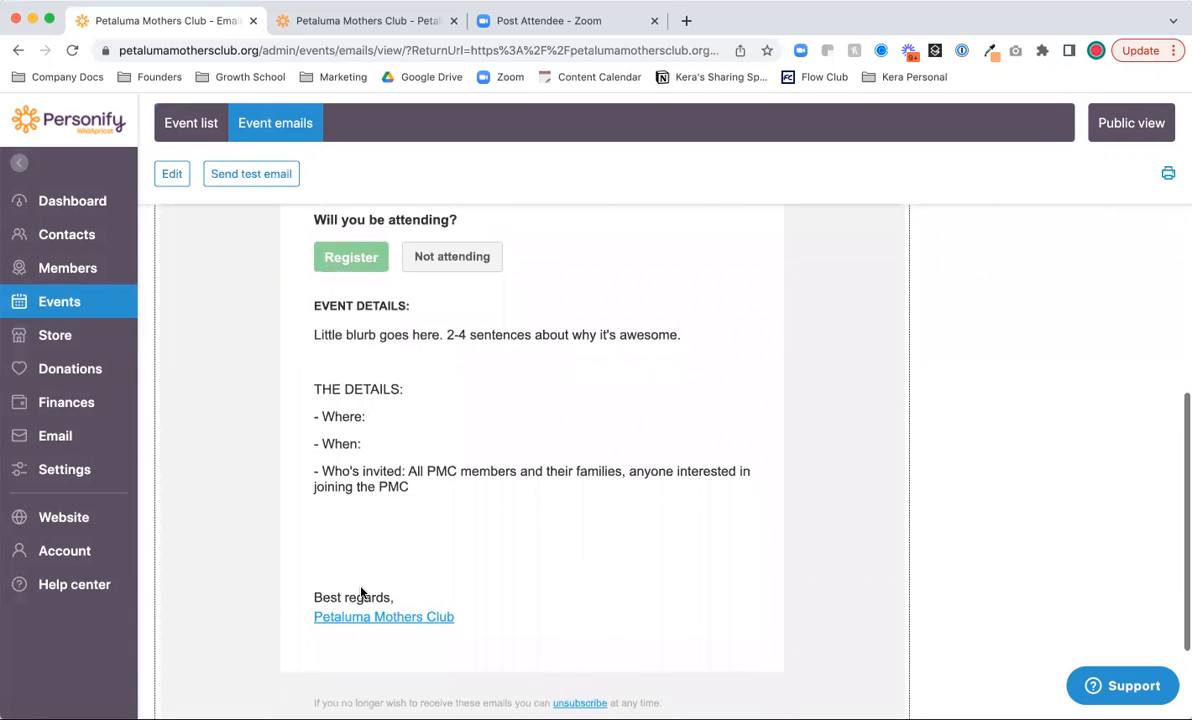
scroll(362, 592, "up", 8)
scroll(362, 592, "up", 1)
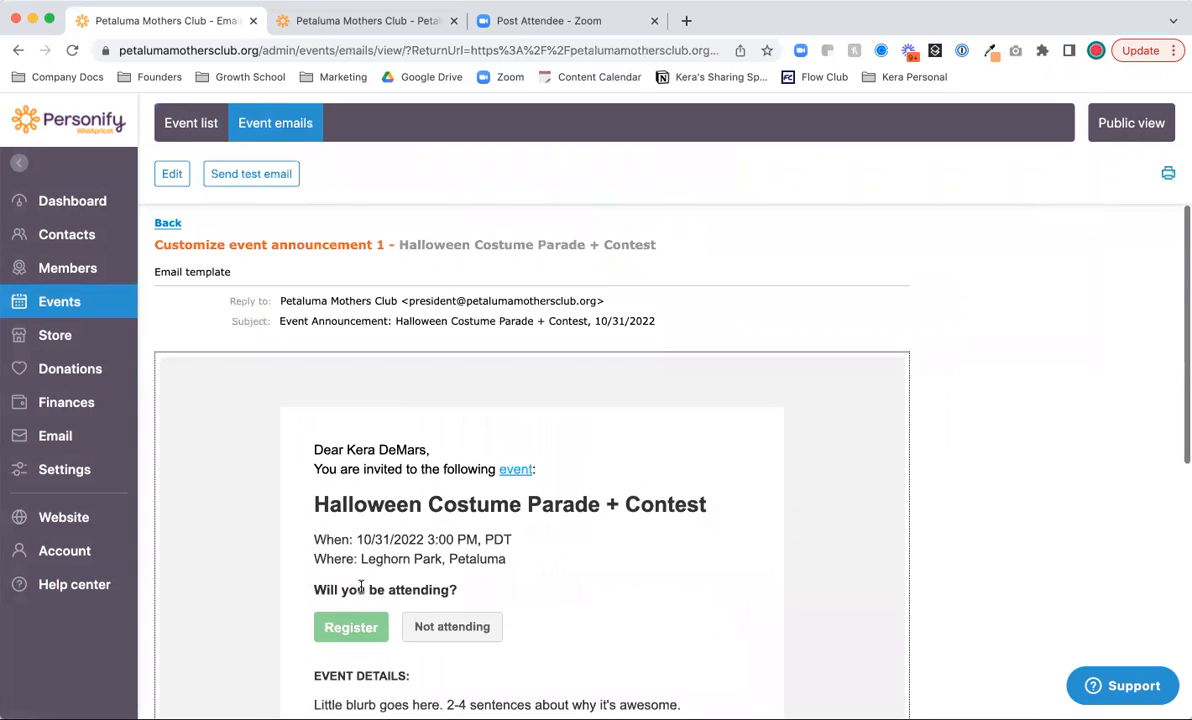
left_click(171, 174)
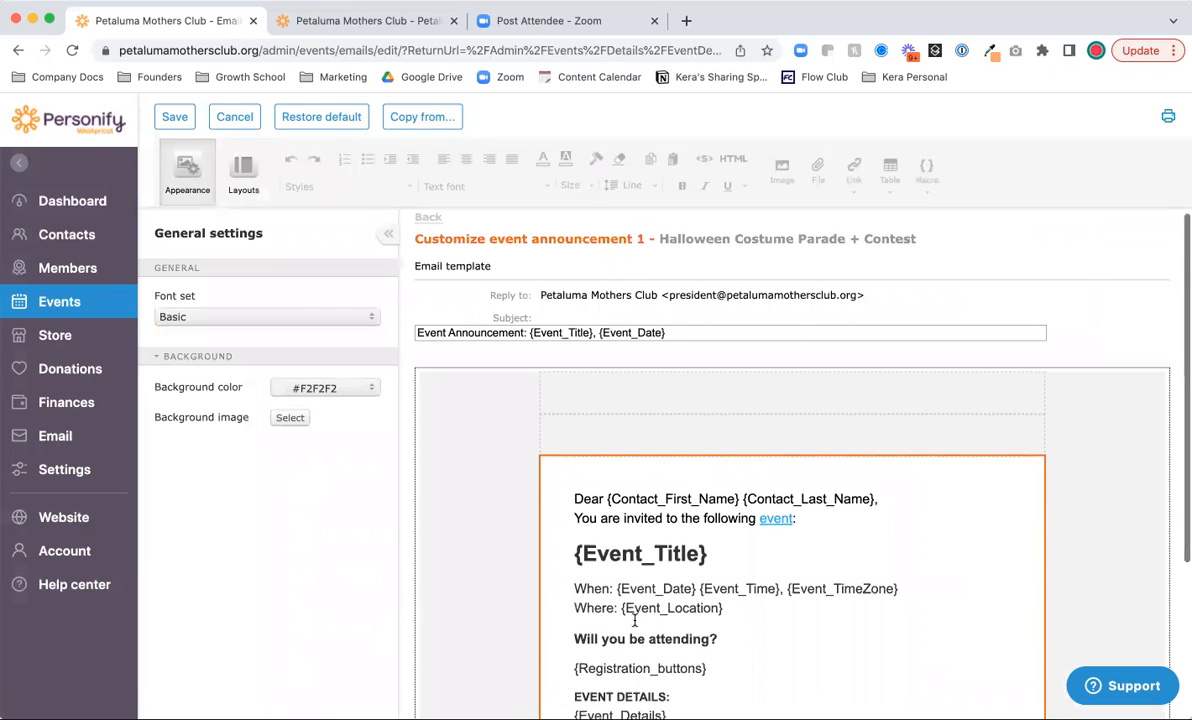
- Replace the announcement's 'Best regards,' closing with 'Happy Halloween!' and save the email
scroll(673, 614, "down", 3)
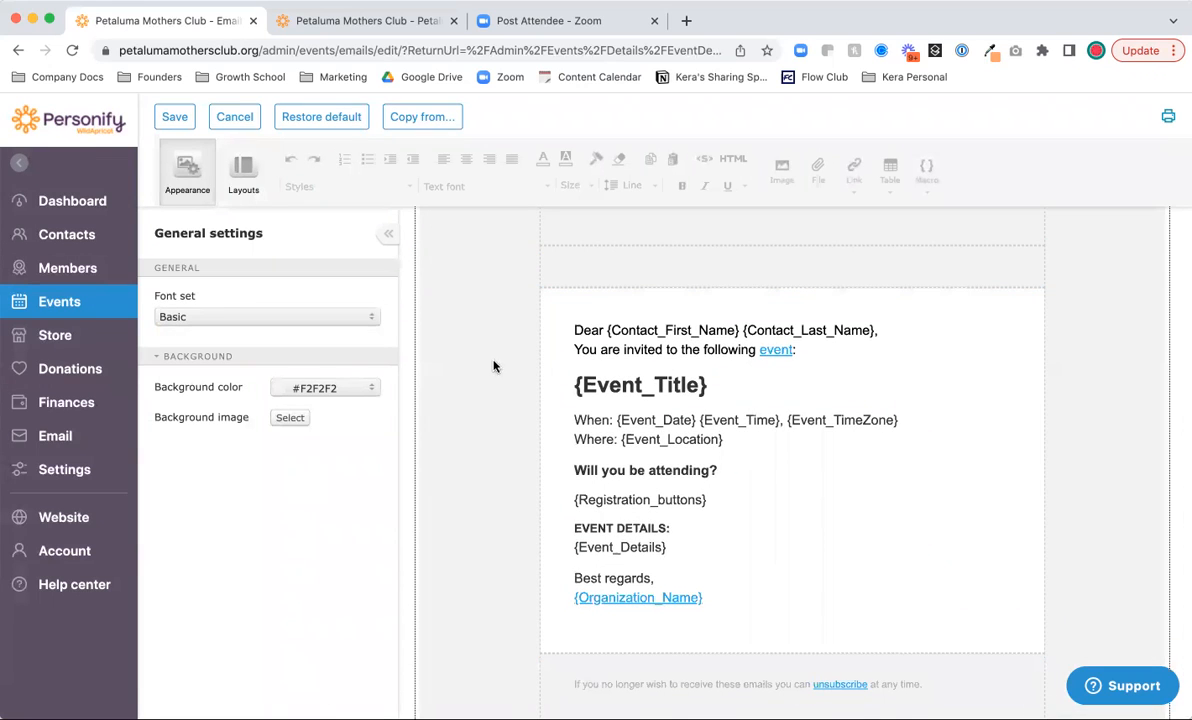
scroll(484, 359, "up", 1)
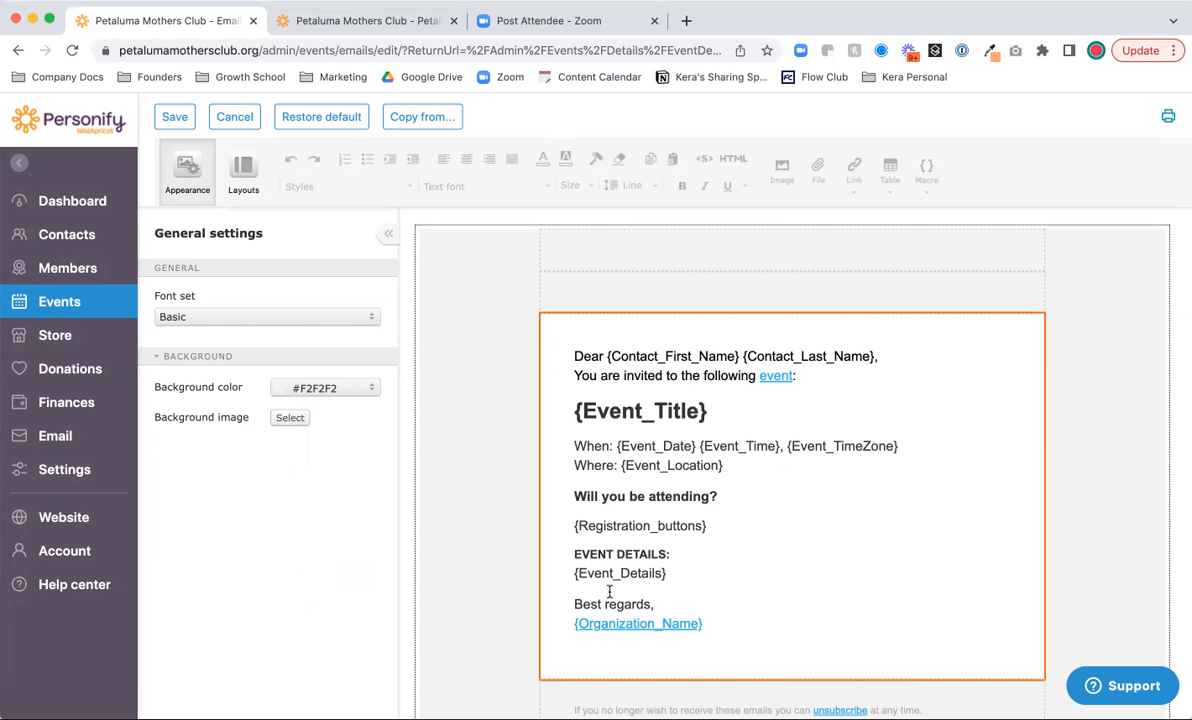
left_click(648, 593)
key("Return")
key("Return")
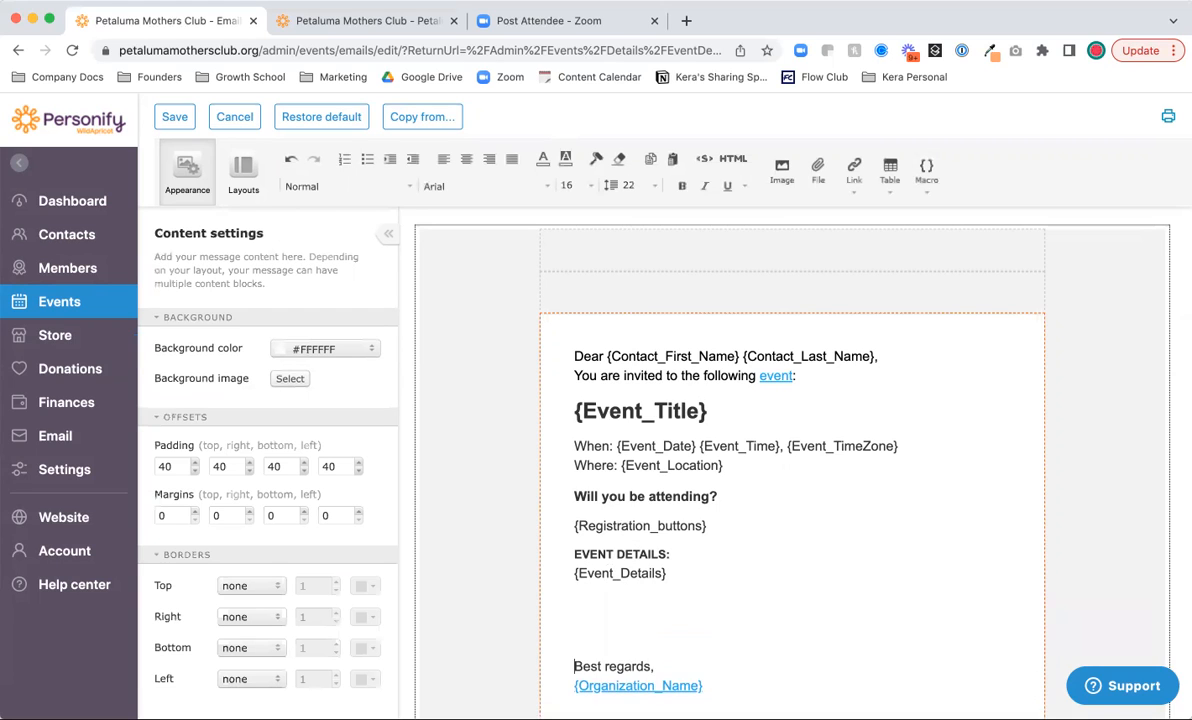
scroll(653, 590, "down", 2)
left_click_drag(574, 563, 654, 564)
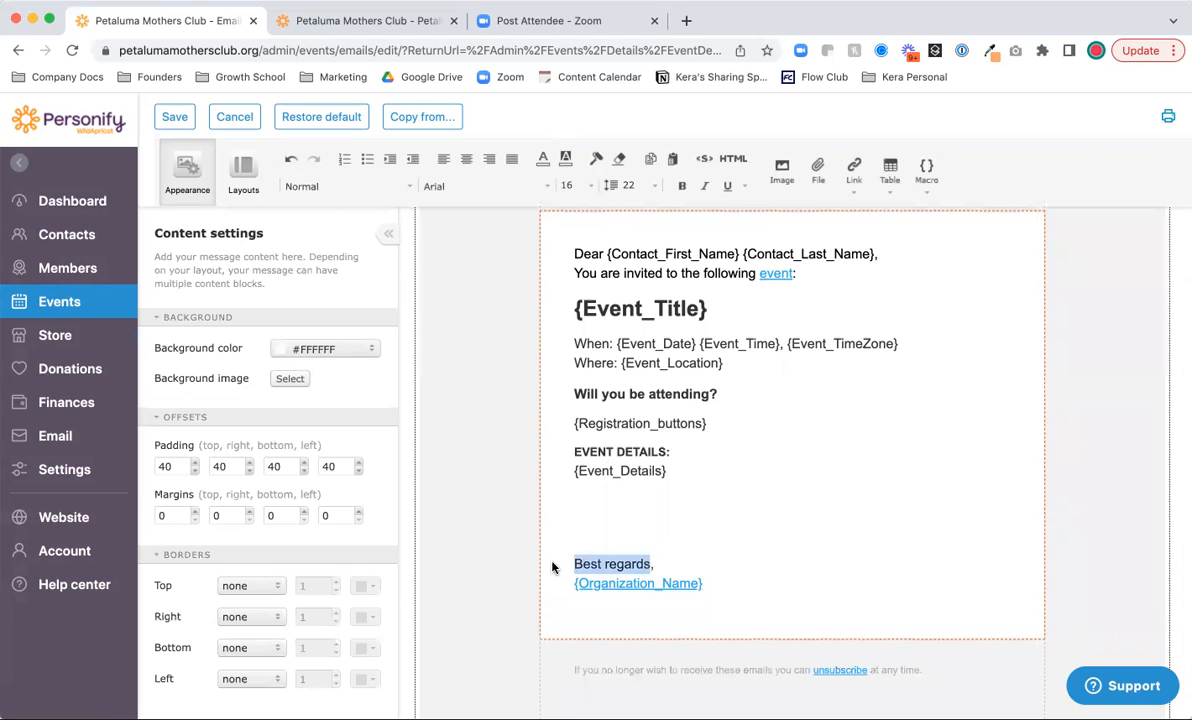
type("C")
type("Hall")
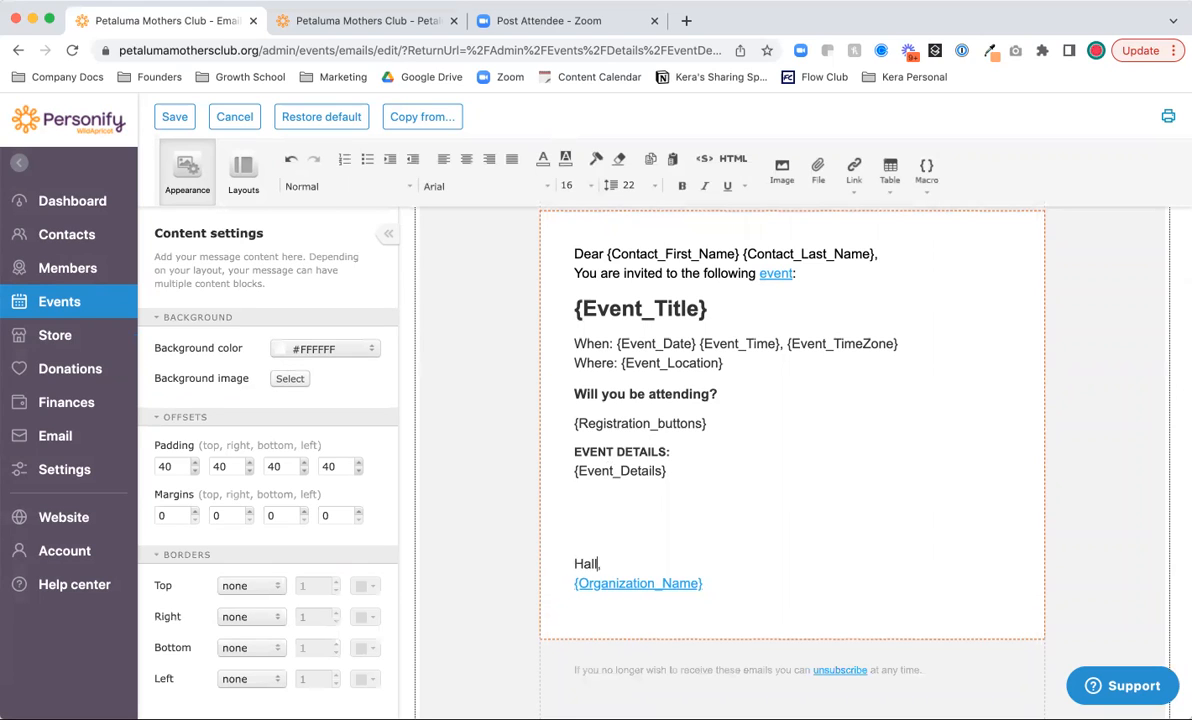
type("ppy Halloween!")
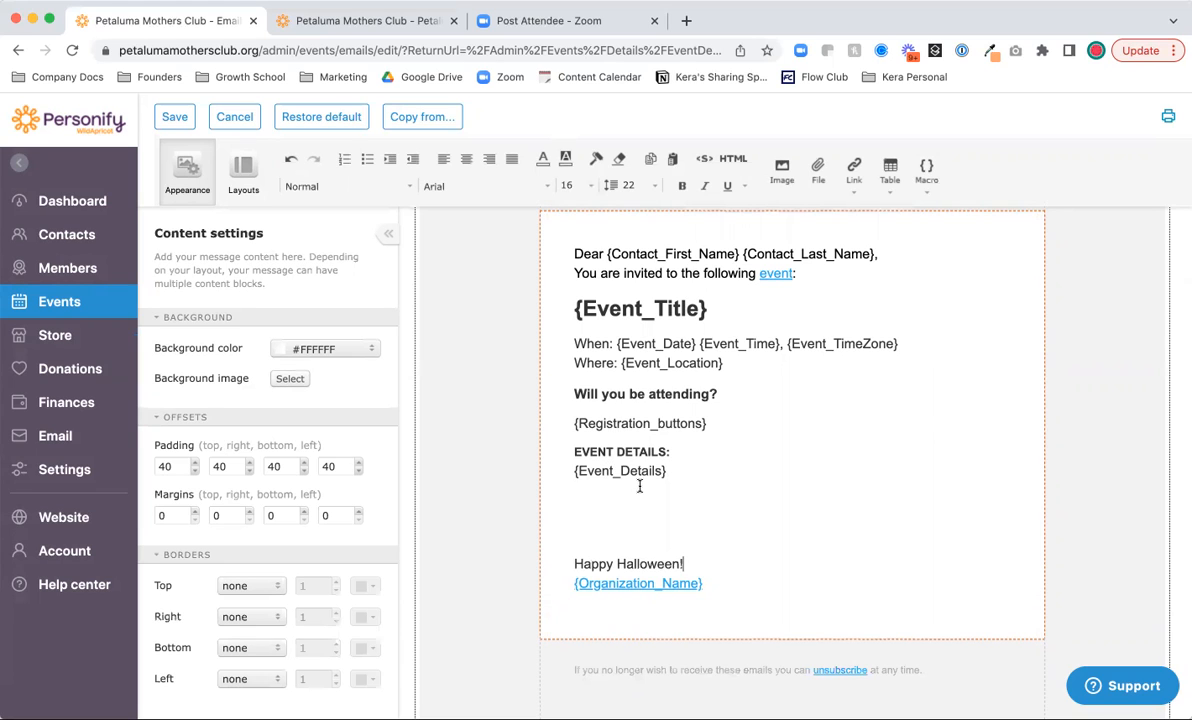
scroll(639, 487, "up", 5)
left_click(688, 342)
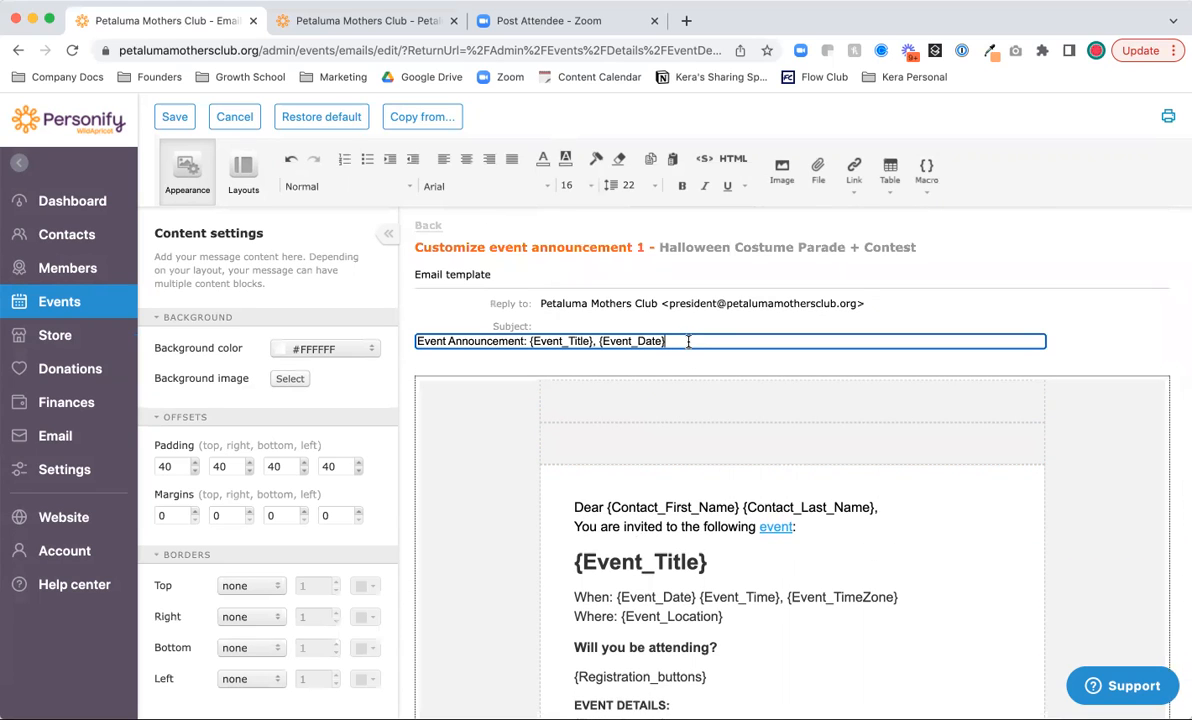
scroll(600, 480, "down", 3)
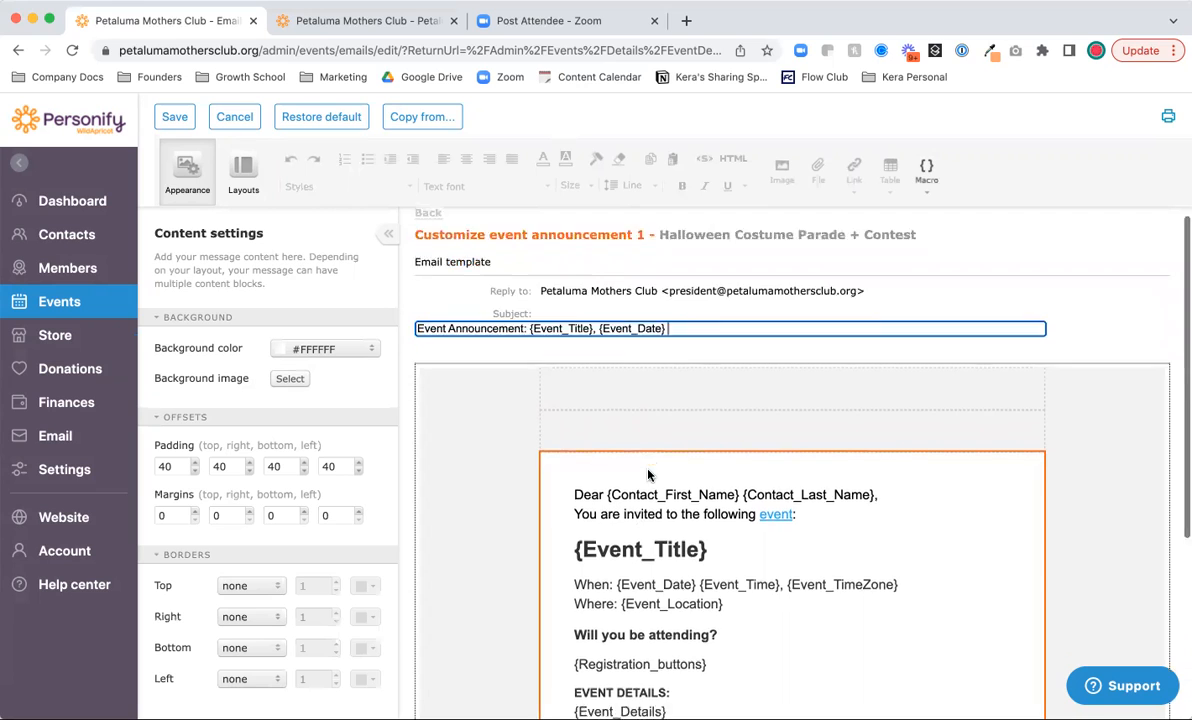
left_click(634, 523)
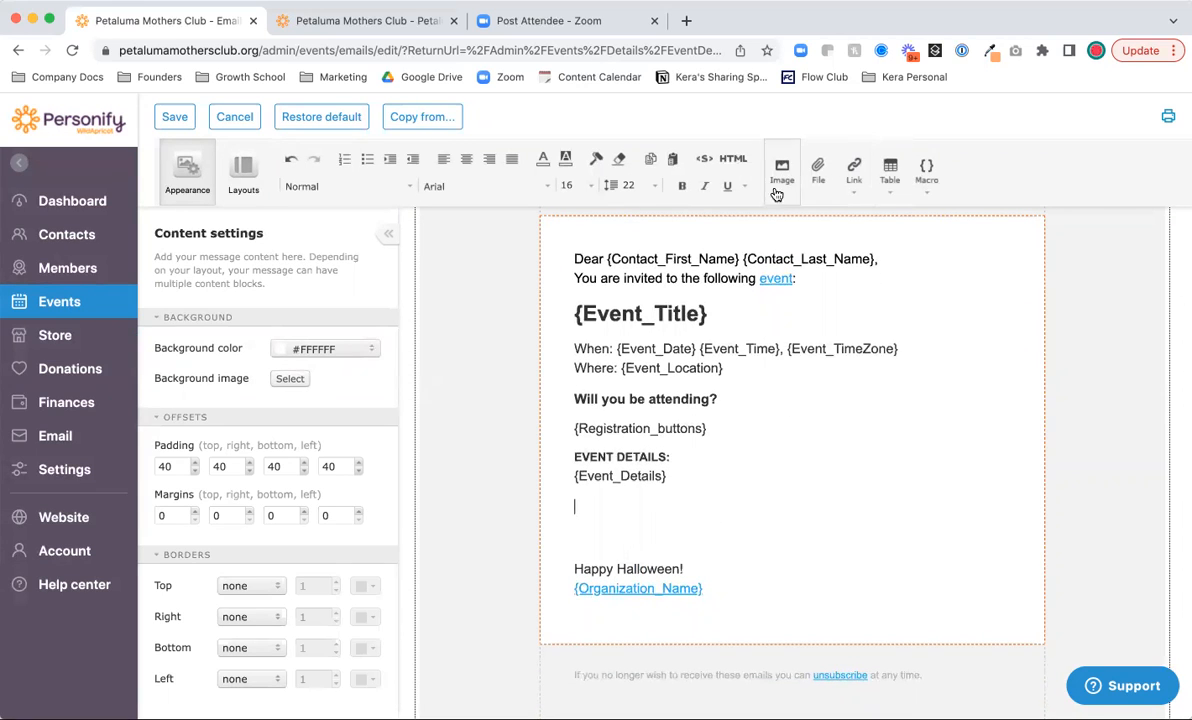
scroll(705, 493, "up", 3)
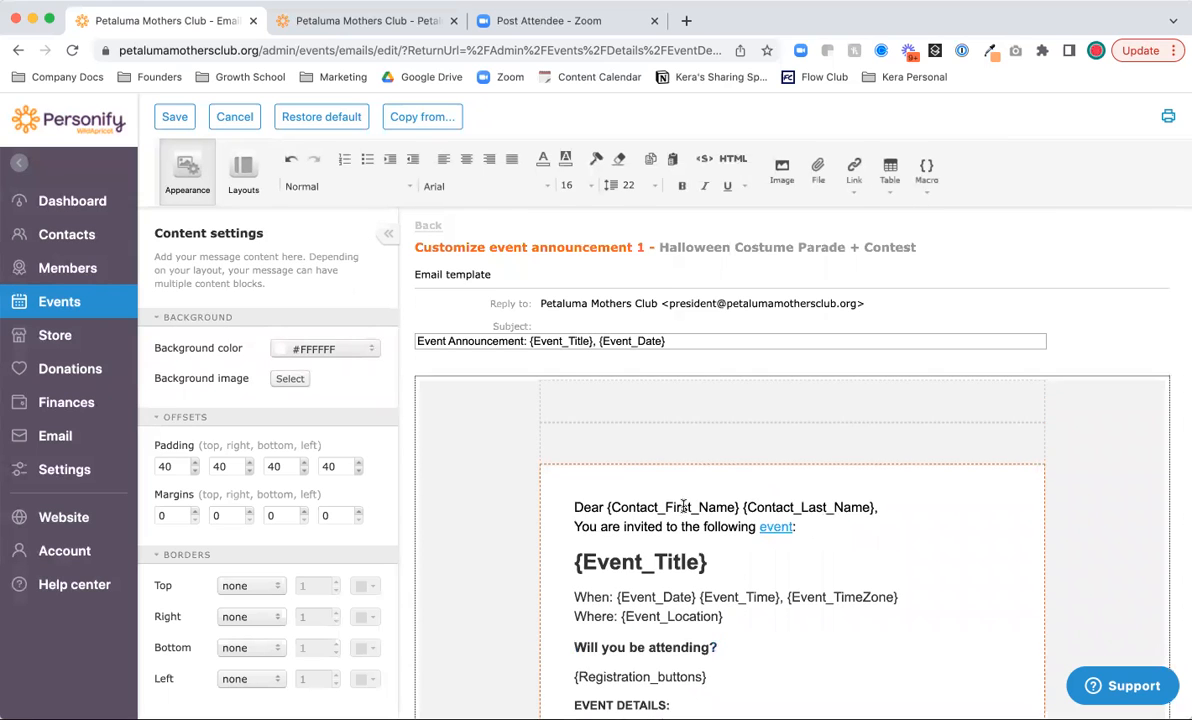
left_click(165, 116)
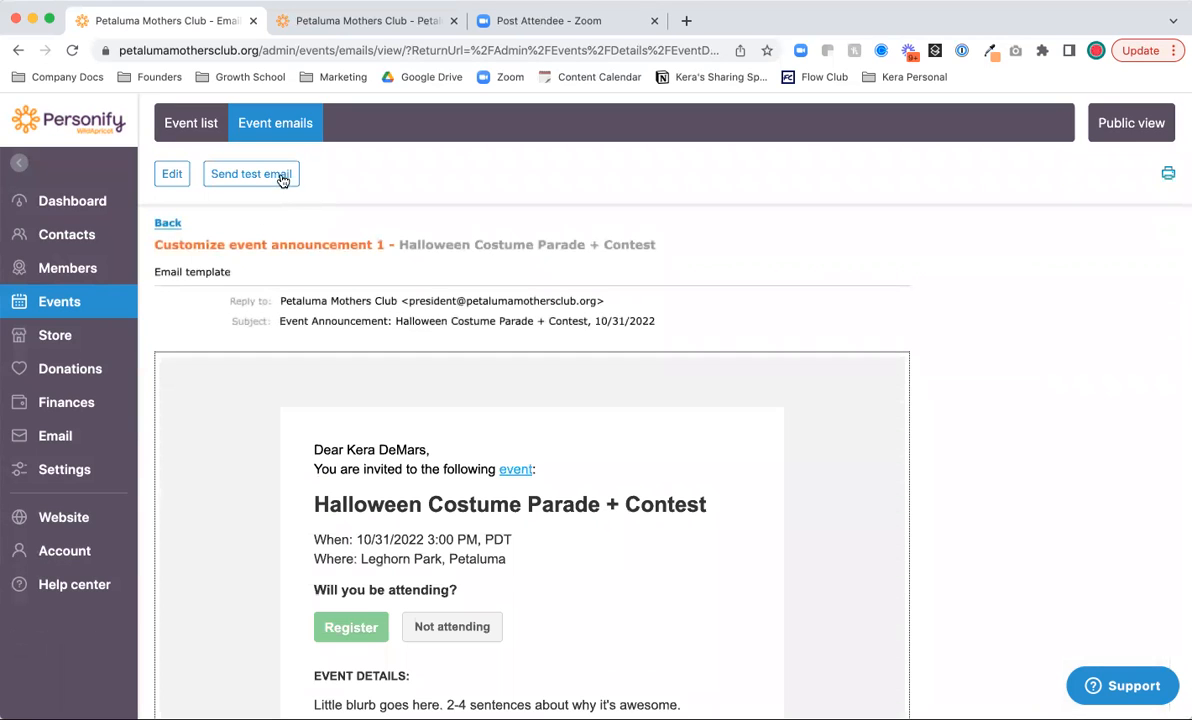
- Send a test copy of the announcement and begin scheduling the 1st announcement
left_click(250, 178)
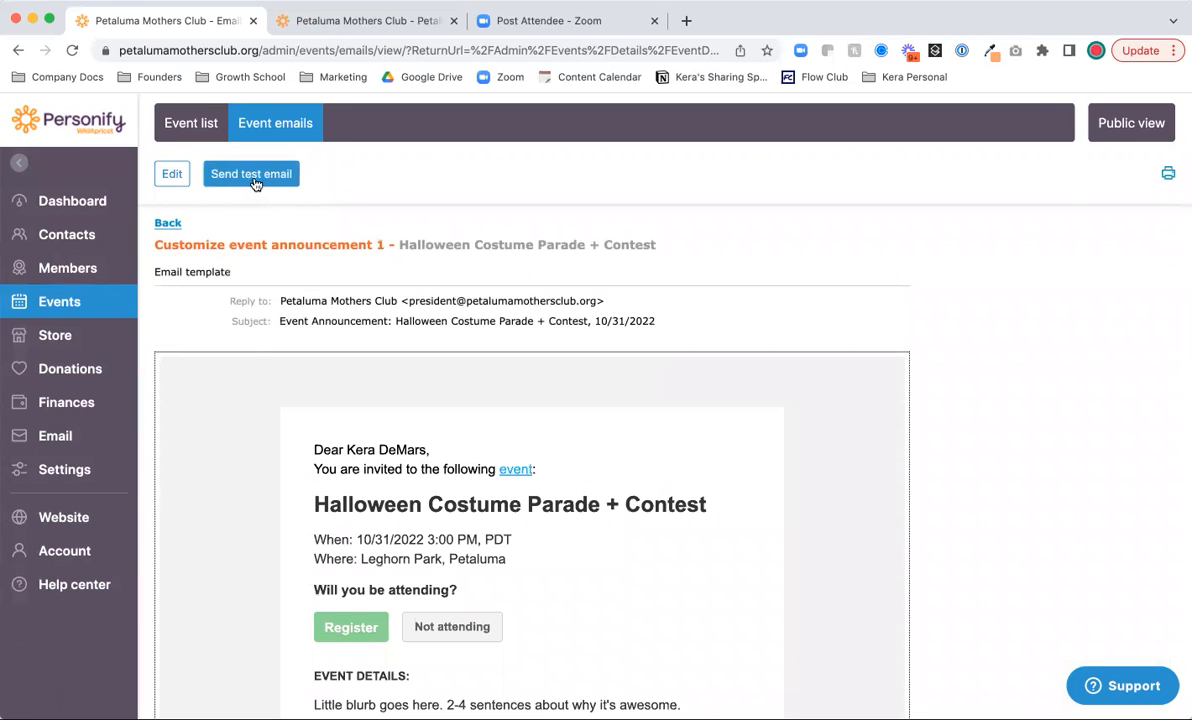
left_click(242, 182)
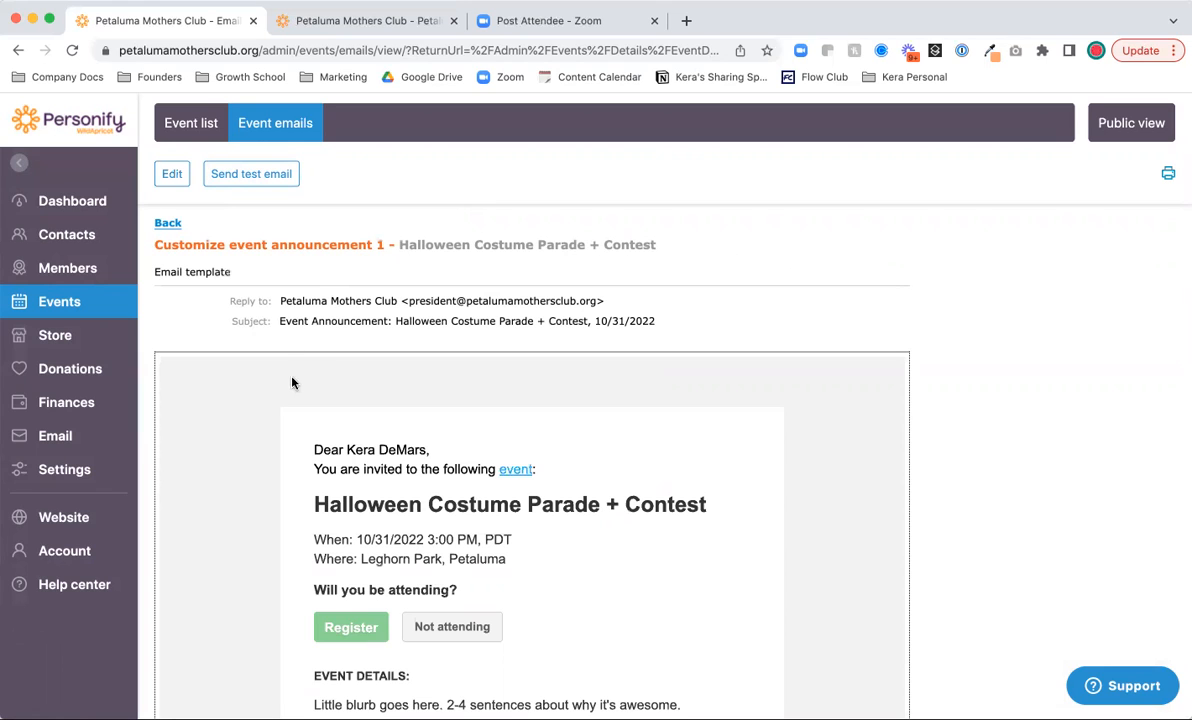
left_click(170, 224)
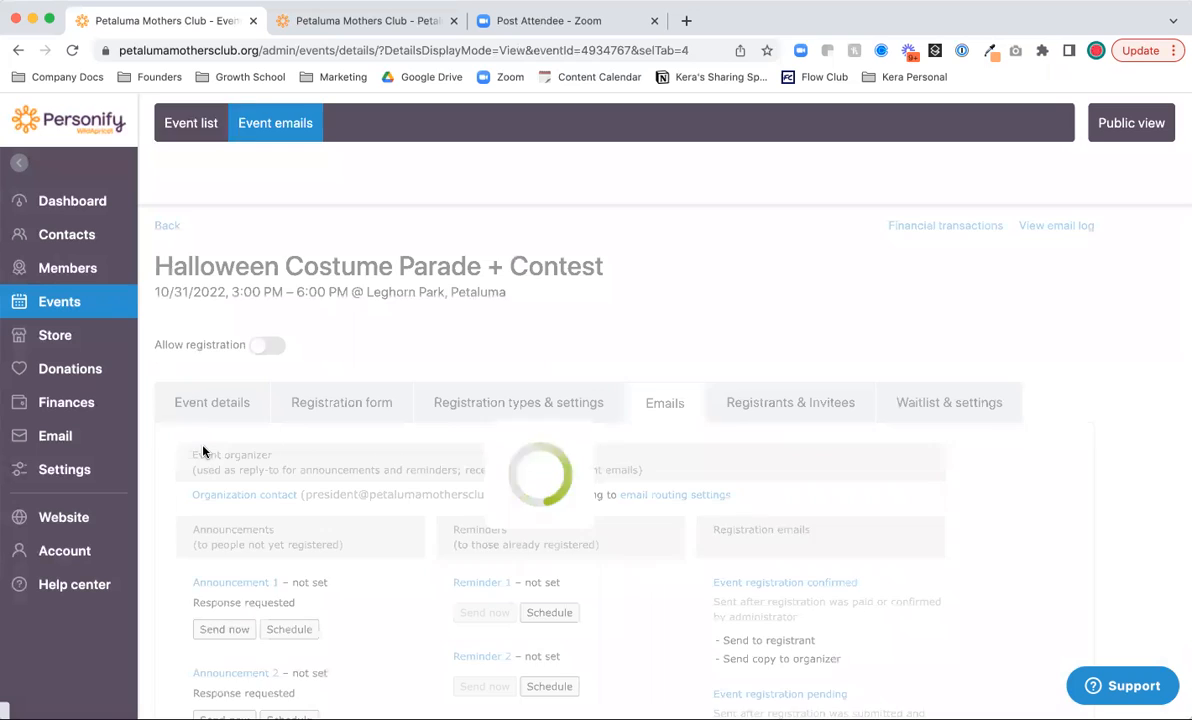
scroll(220, 513, "down", 2)
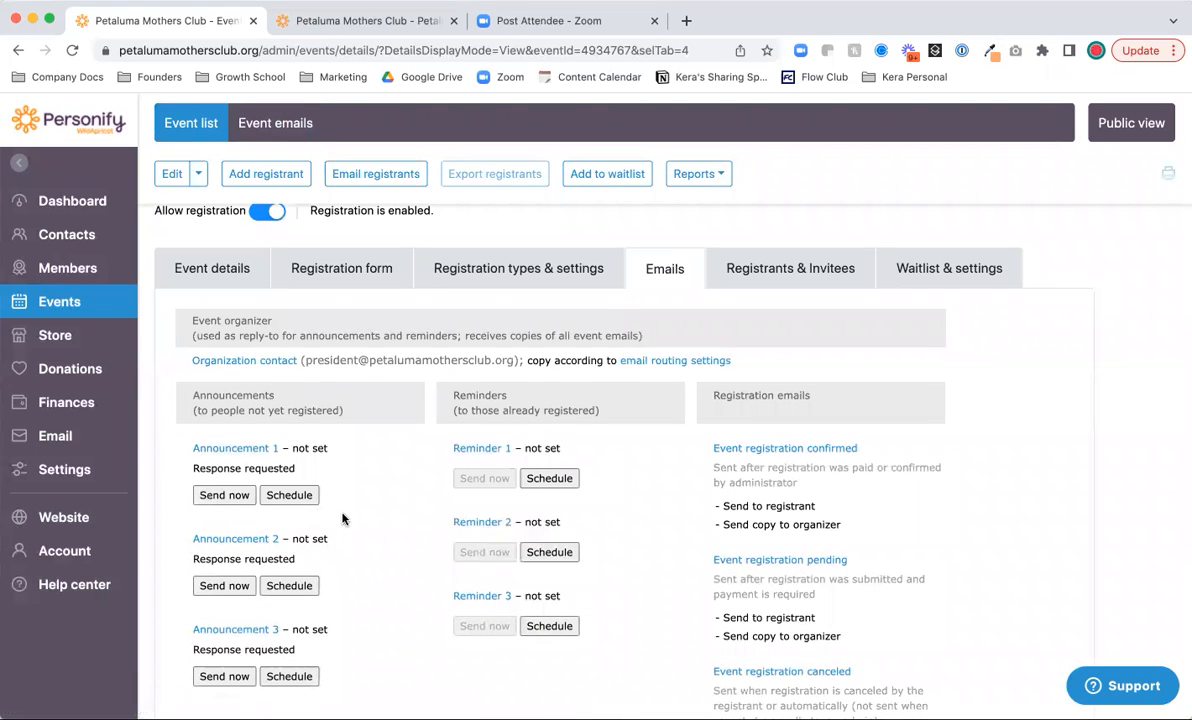
left_click(289, 495)
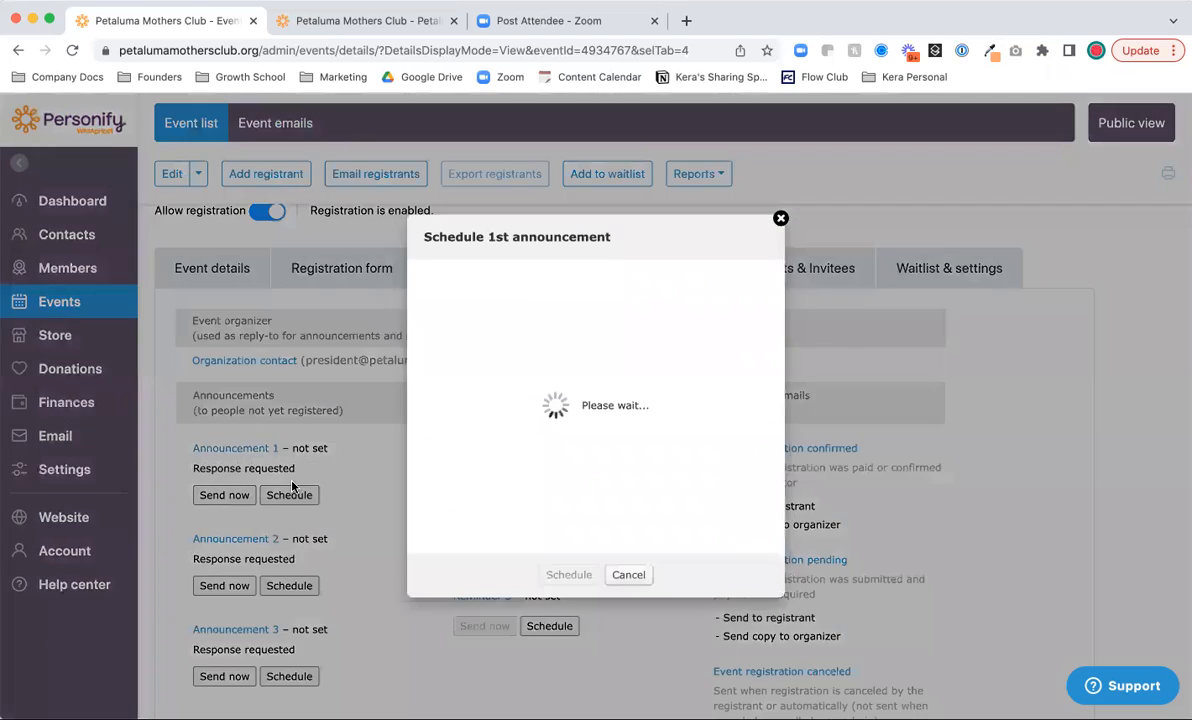
double_click(520, 320)
type("30")
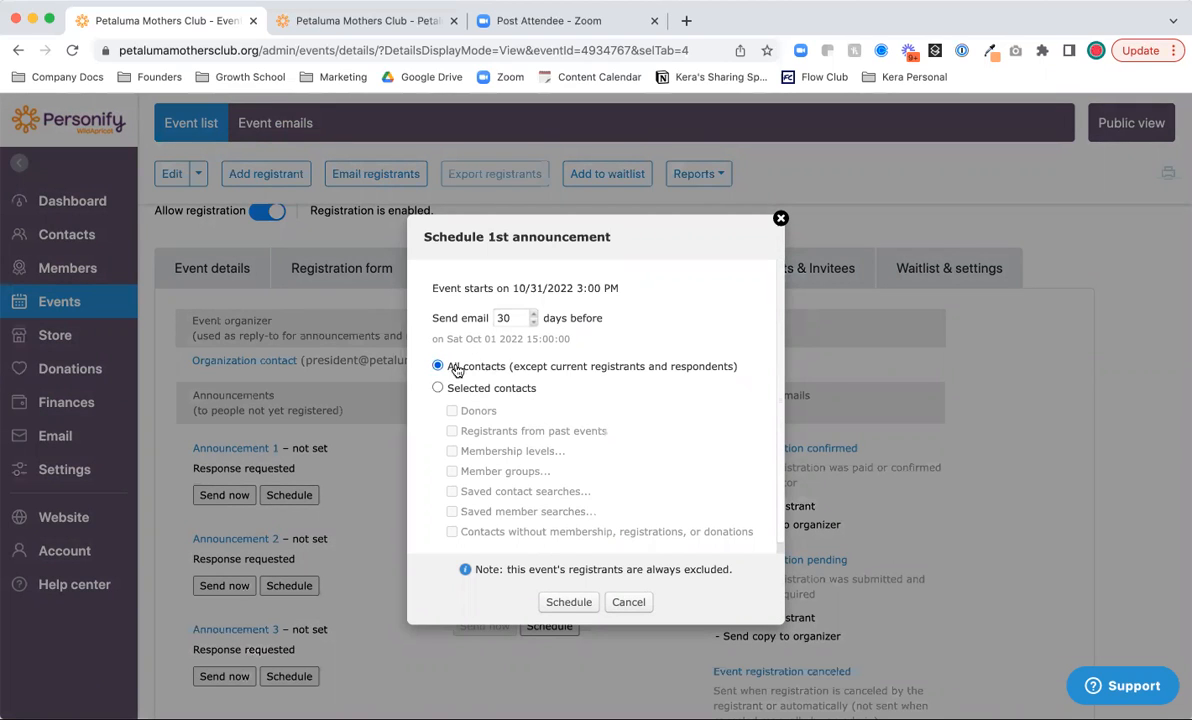
left_click(438, 387)
scroll(563, 410, "down", 1)
scroll(563, 410, "up", 1)
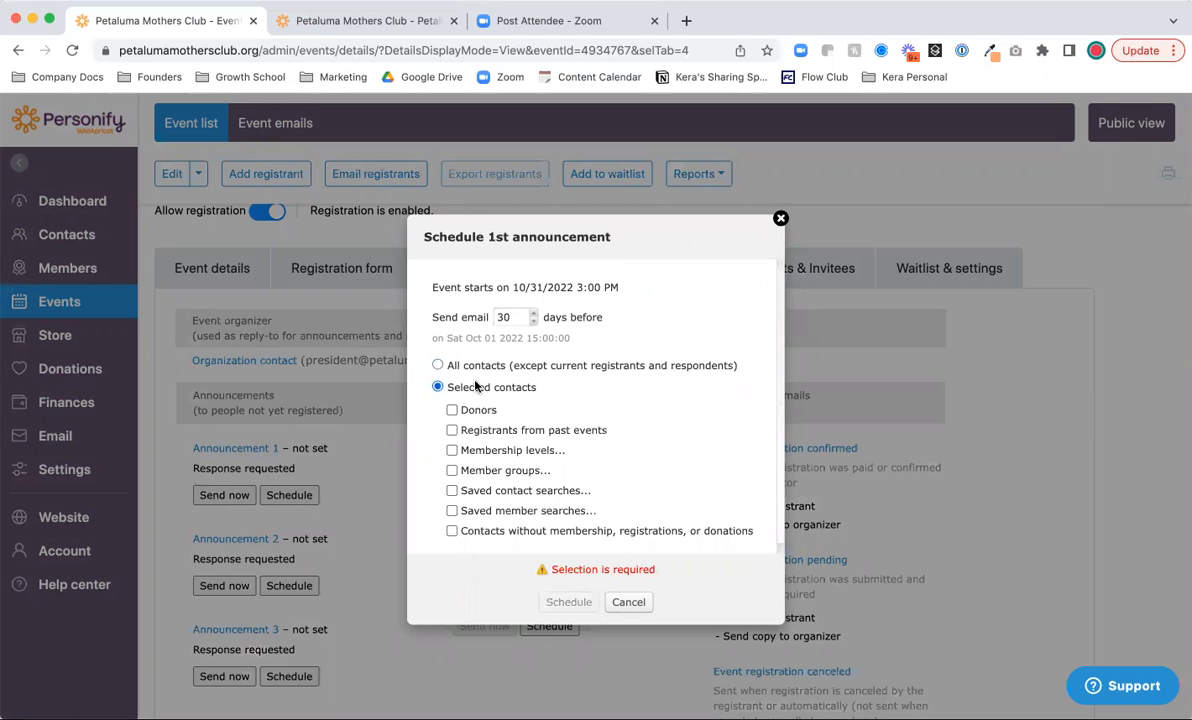
left_click(451, 450)
left_click(465, 477)
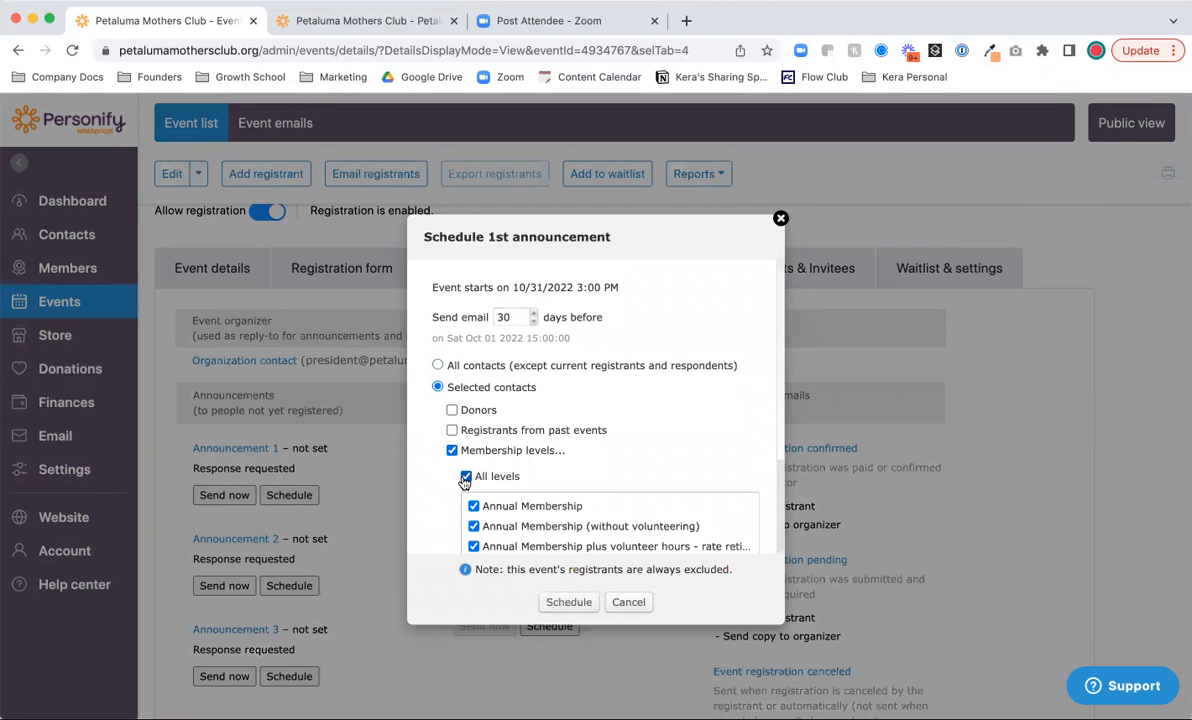
left_click(437, 365)
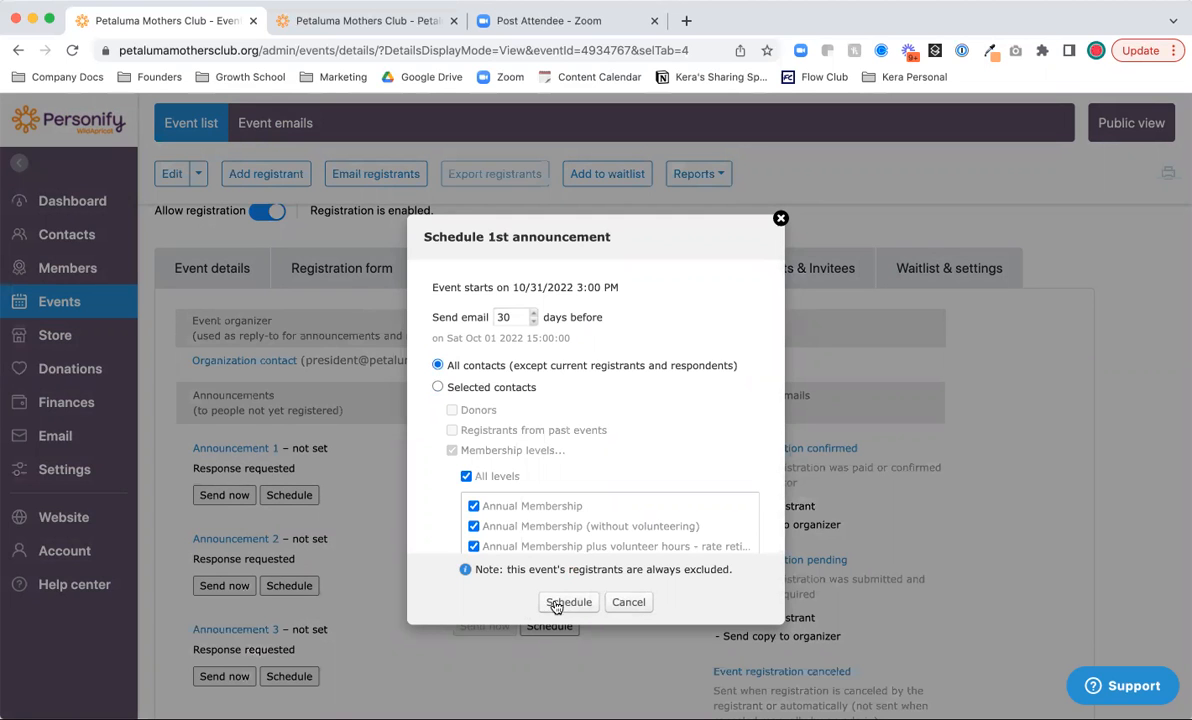
left_click(628, 603)
scroll(477, 414, "down", 1)
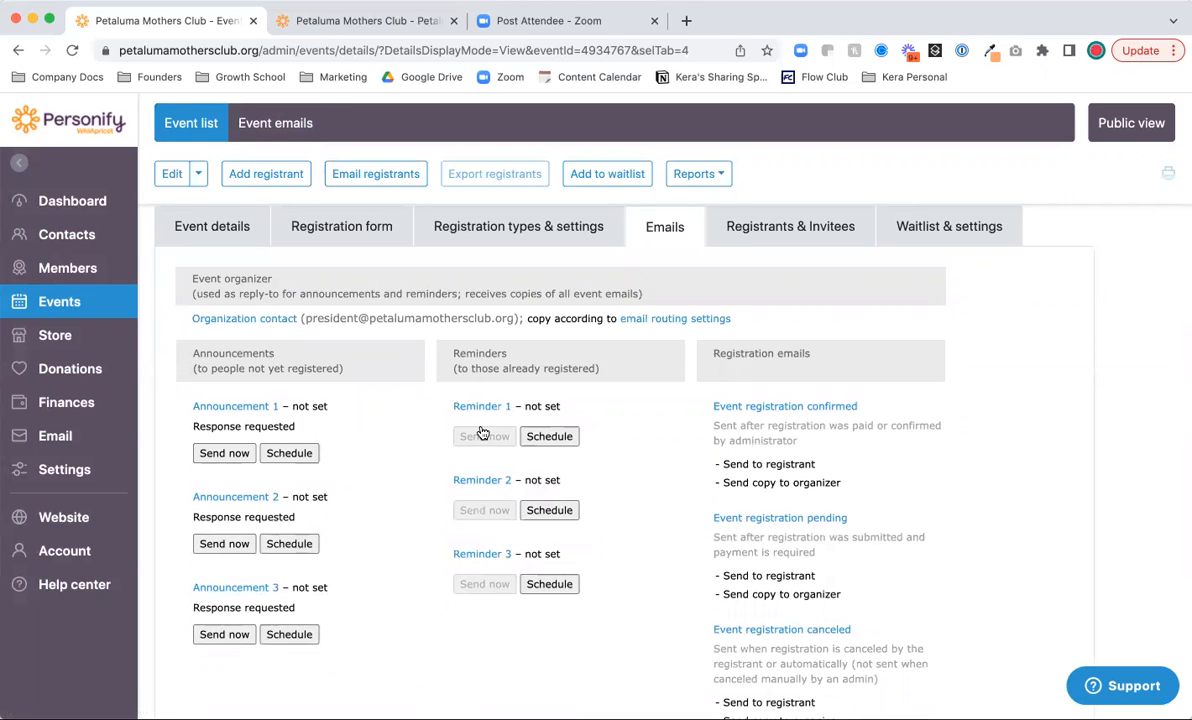
- Save the Reminder 1 email with its default wording and send a test copy
left_click(472, 406)
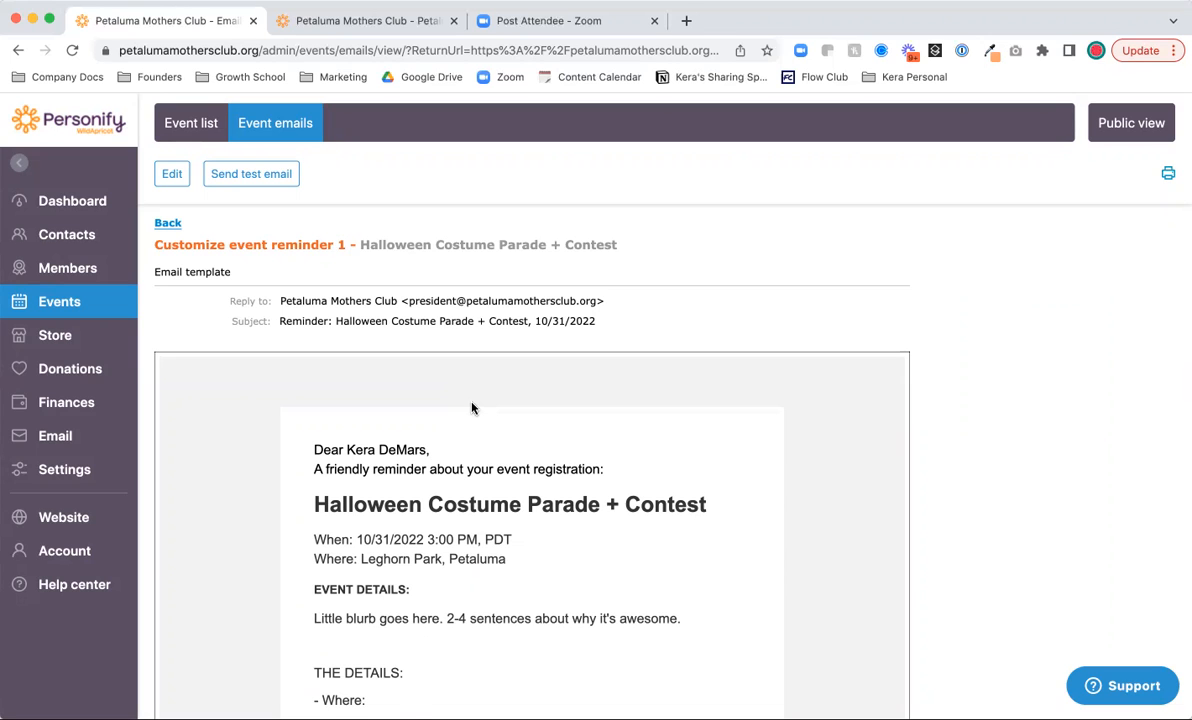
scroll(472, 408, "down", 5)
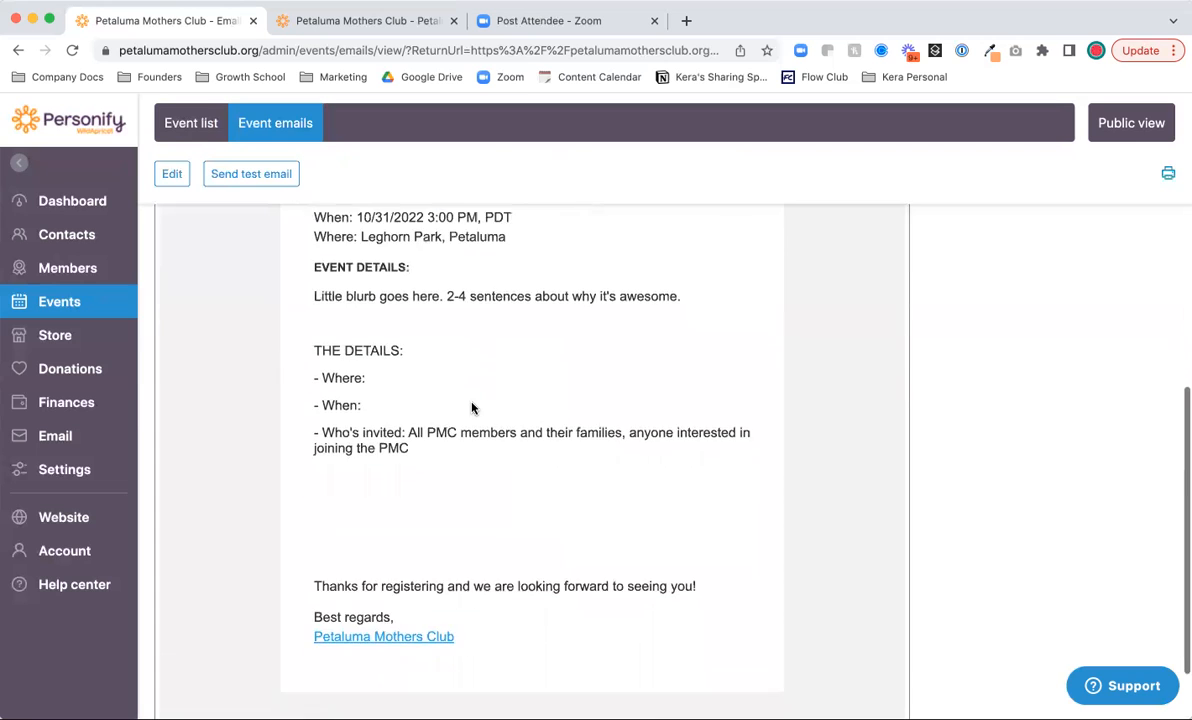
scroll(472, 408, "up", 5)
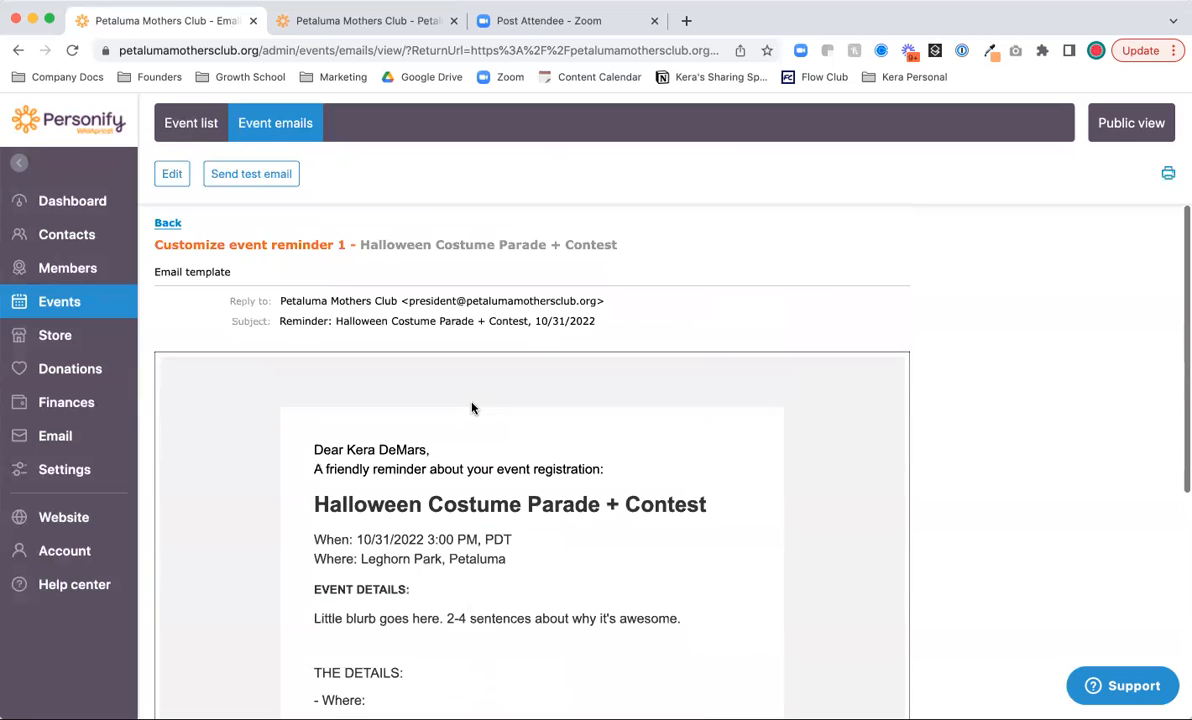
left_click(168, 177)
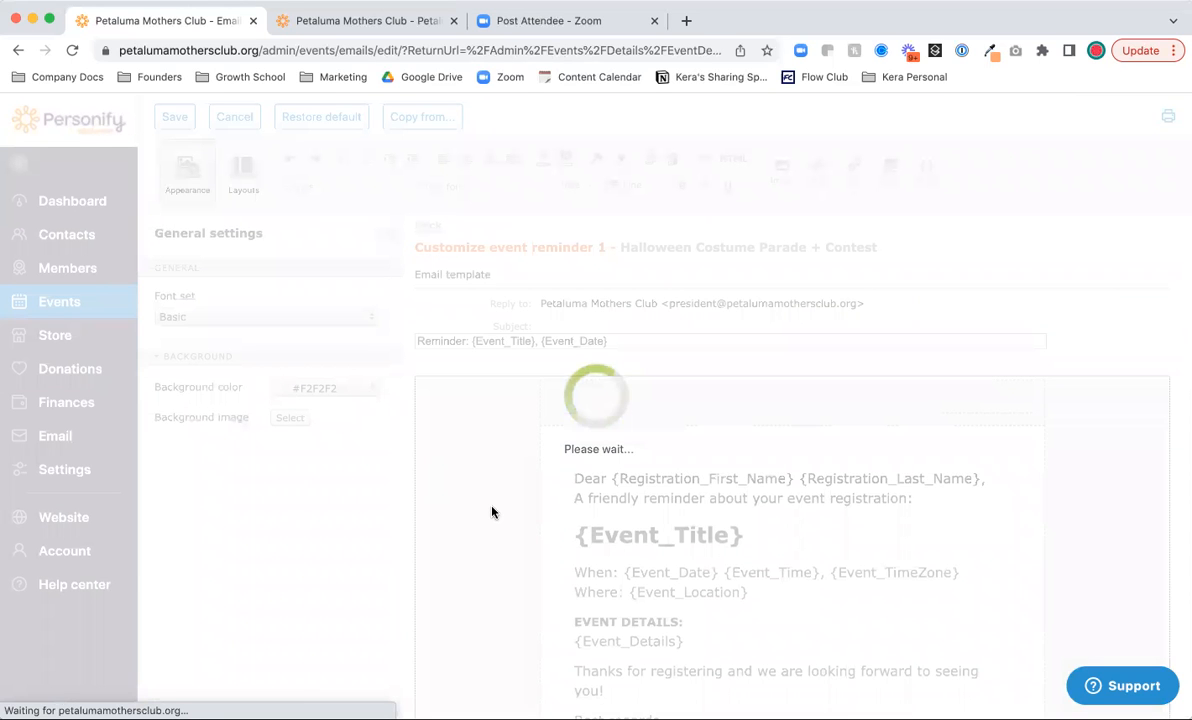
scroll(493, 512, "down", 1)
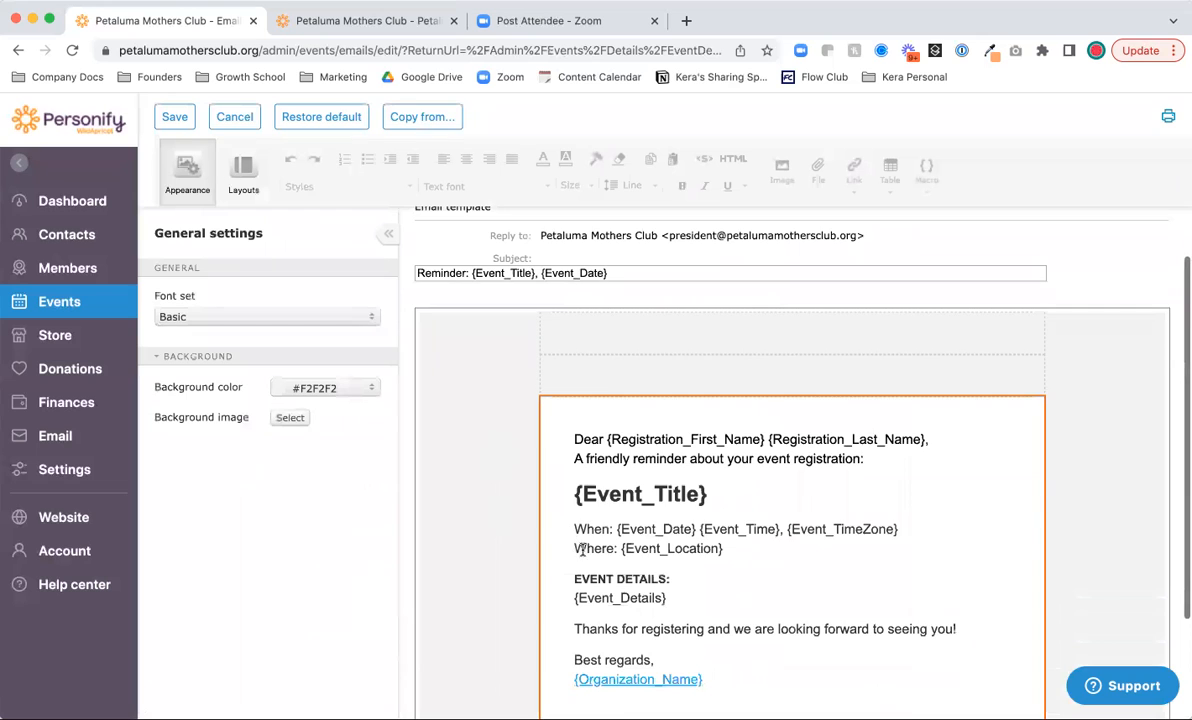
scroll(489, 556, "down", 2)
scroll(489, 556, "up", 3)
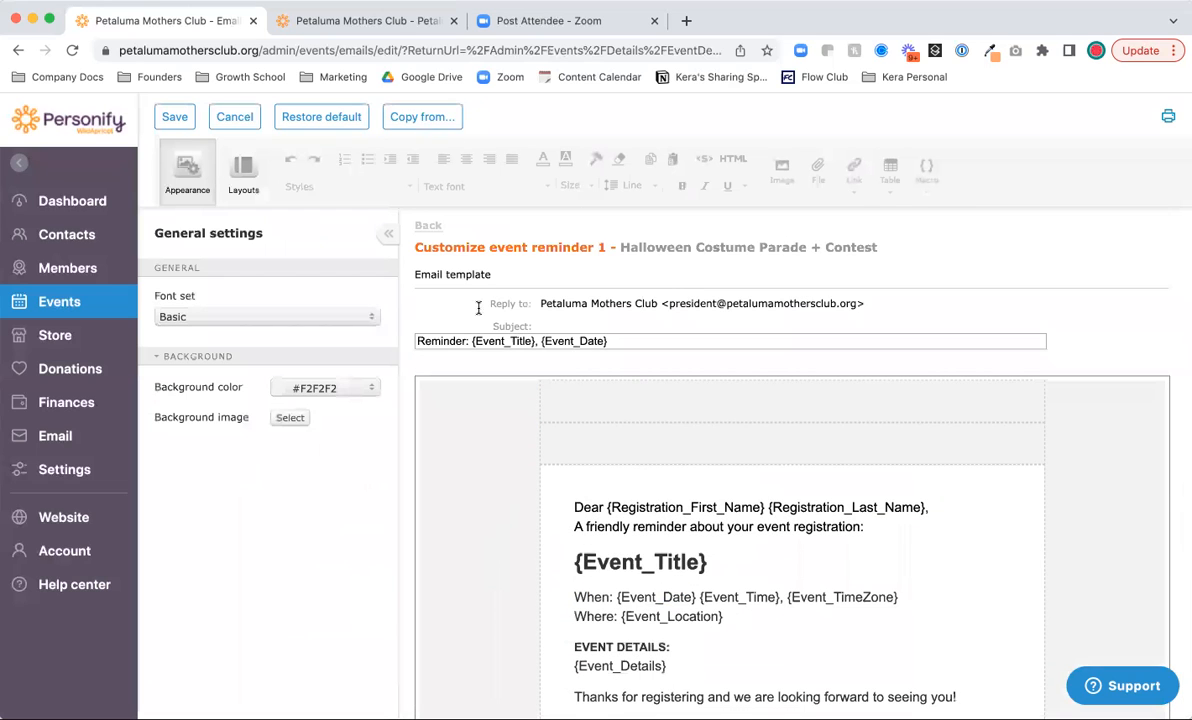
left_click(174, 116)
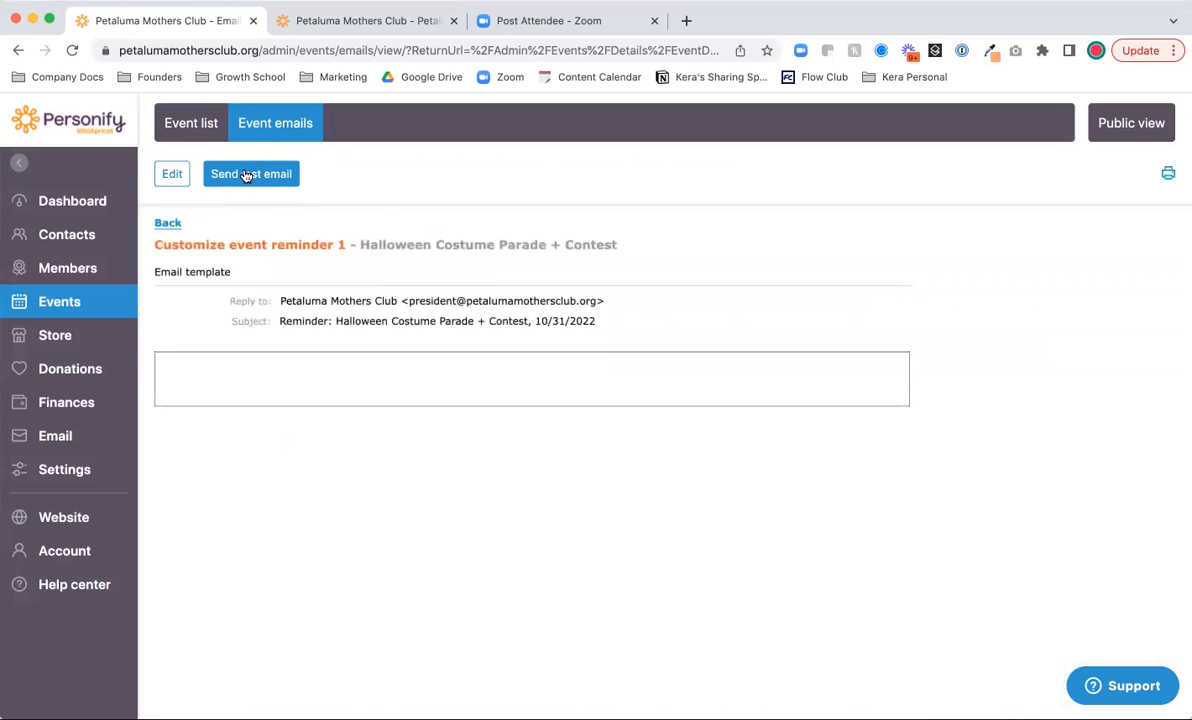
left_click(246, 175)
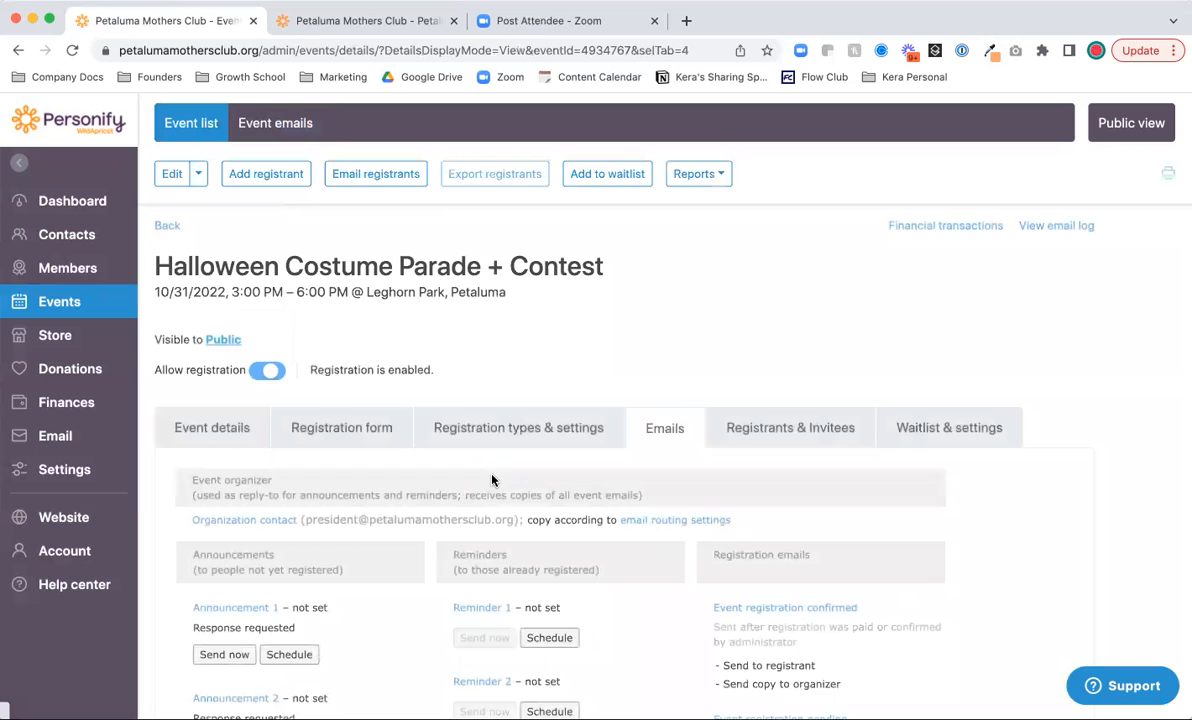
- Cancel scheduling Reminder 1 and review the Registrants & Invitees and Waitlist & settings tabs
left_click(550, 640)
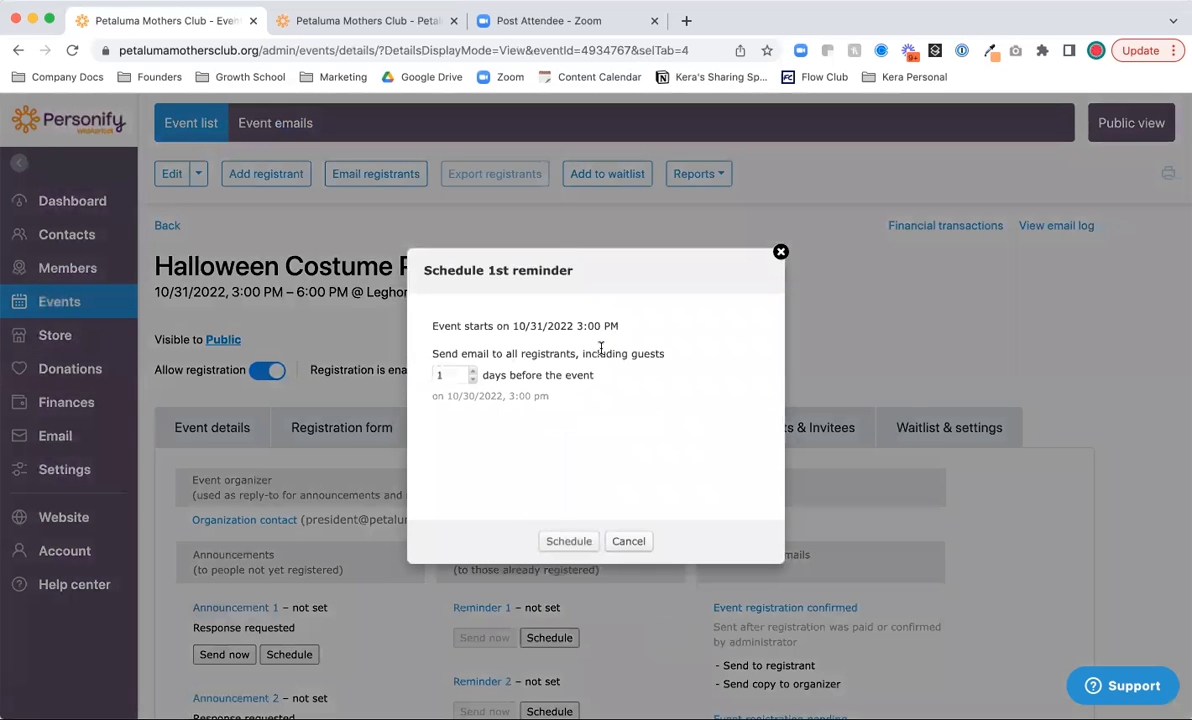
left_click(626, 541)
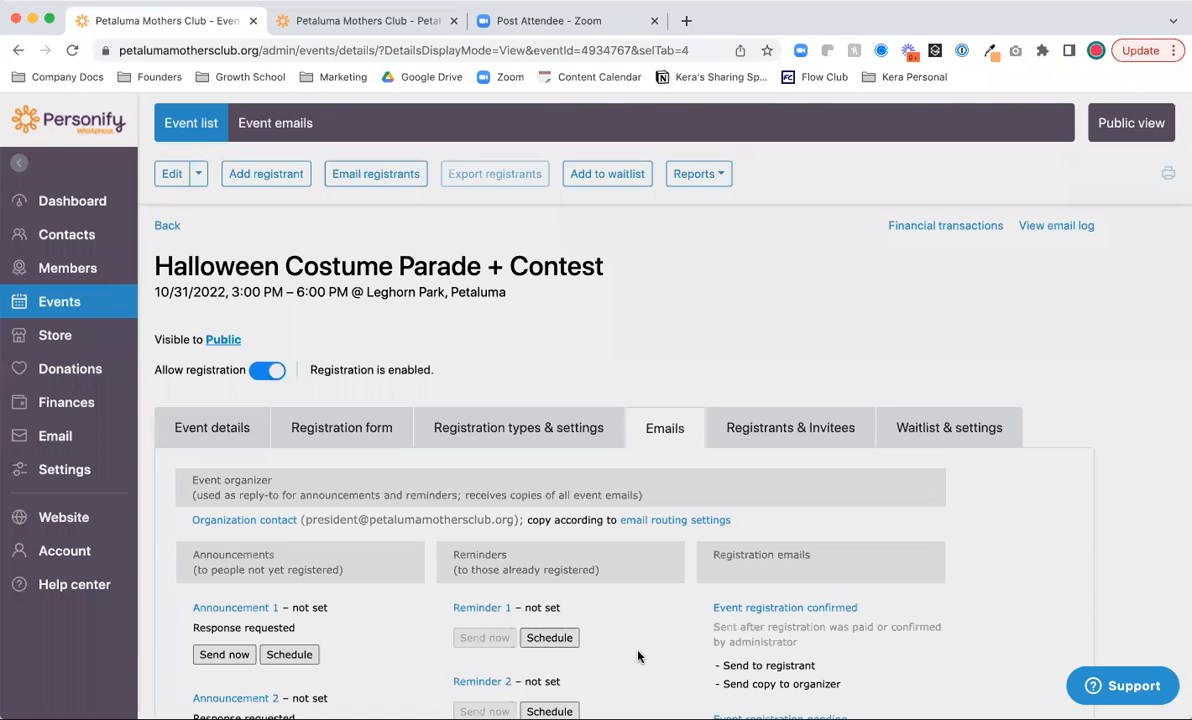
scroll(638, 656, "down", 3)
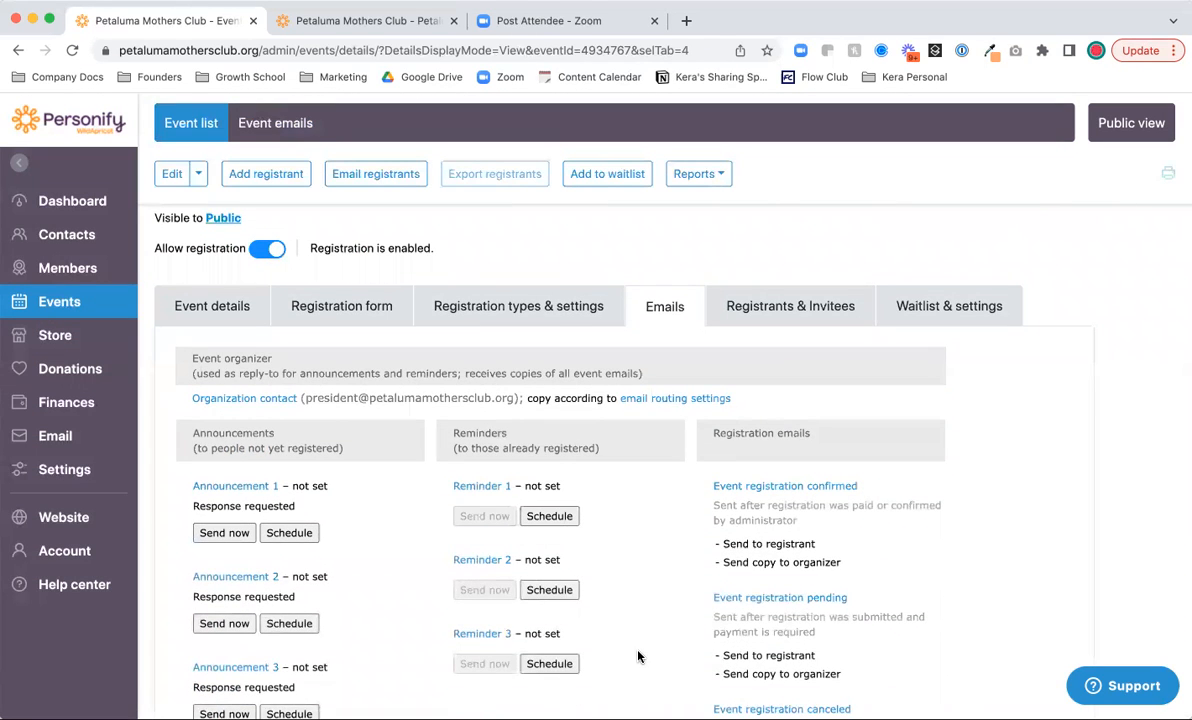
left_click(773, 311)
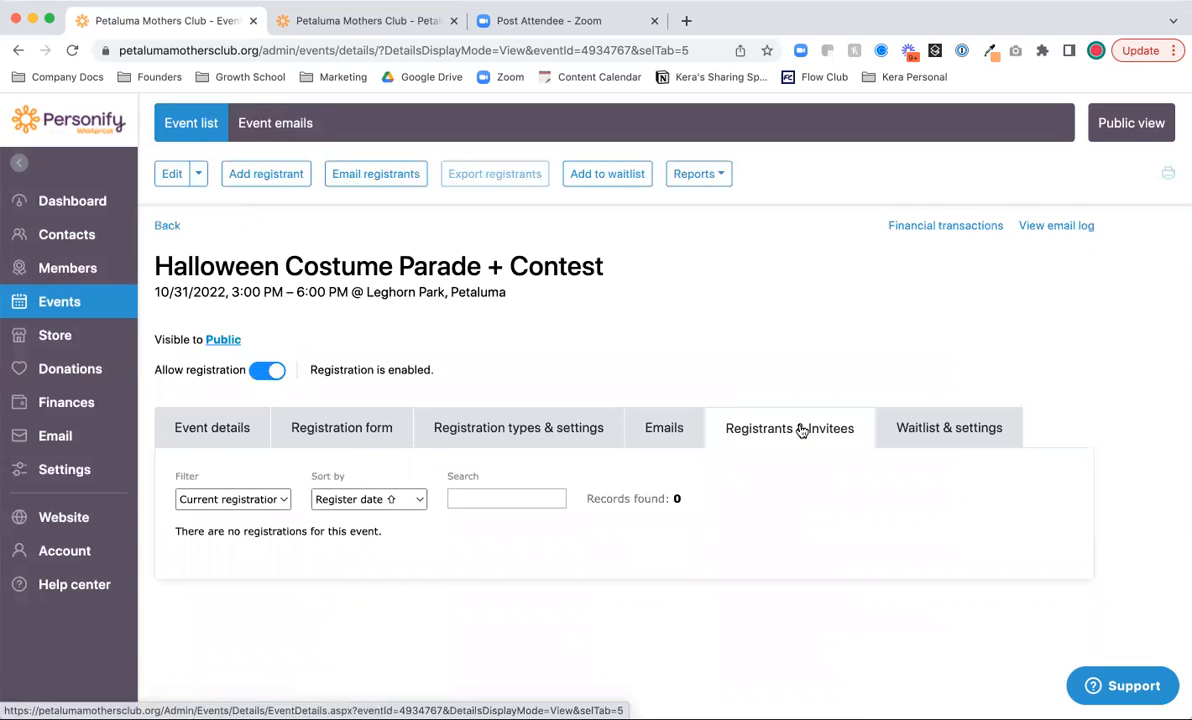
left_click(929, 427)
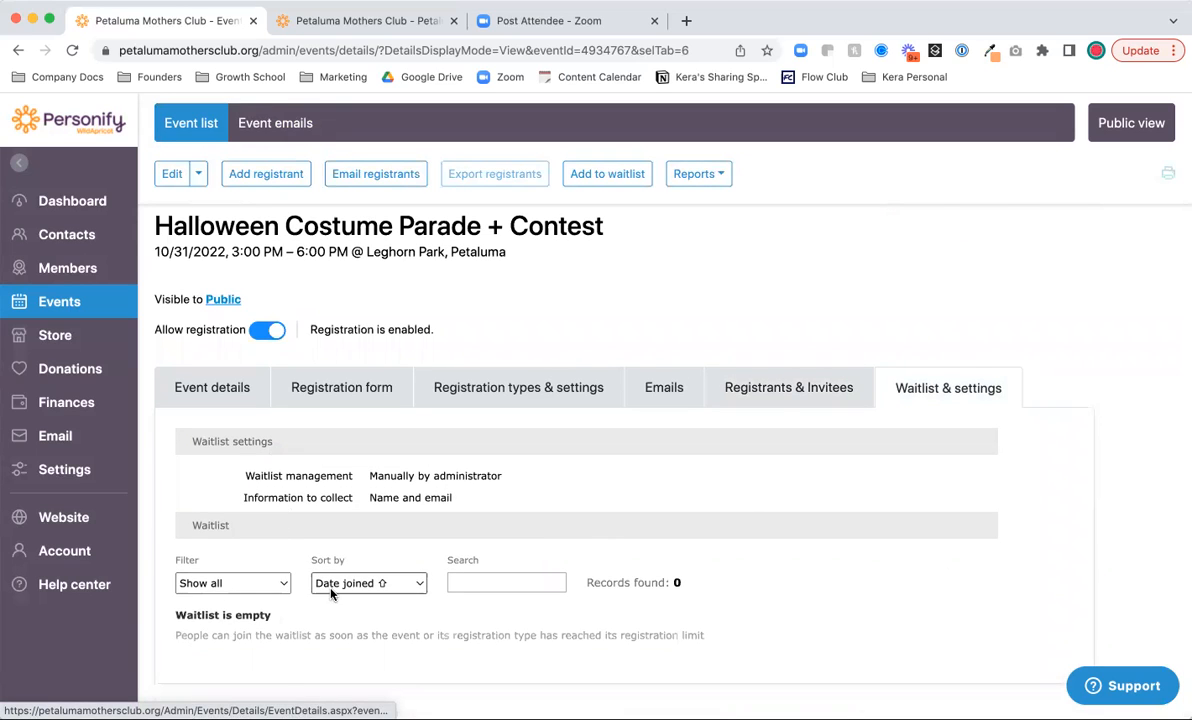
left_click(665, 388)
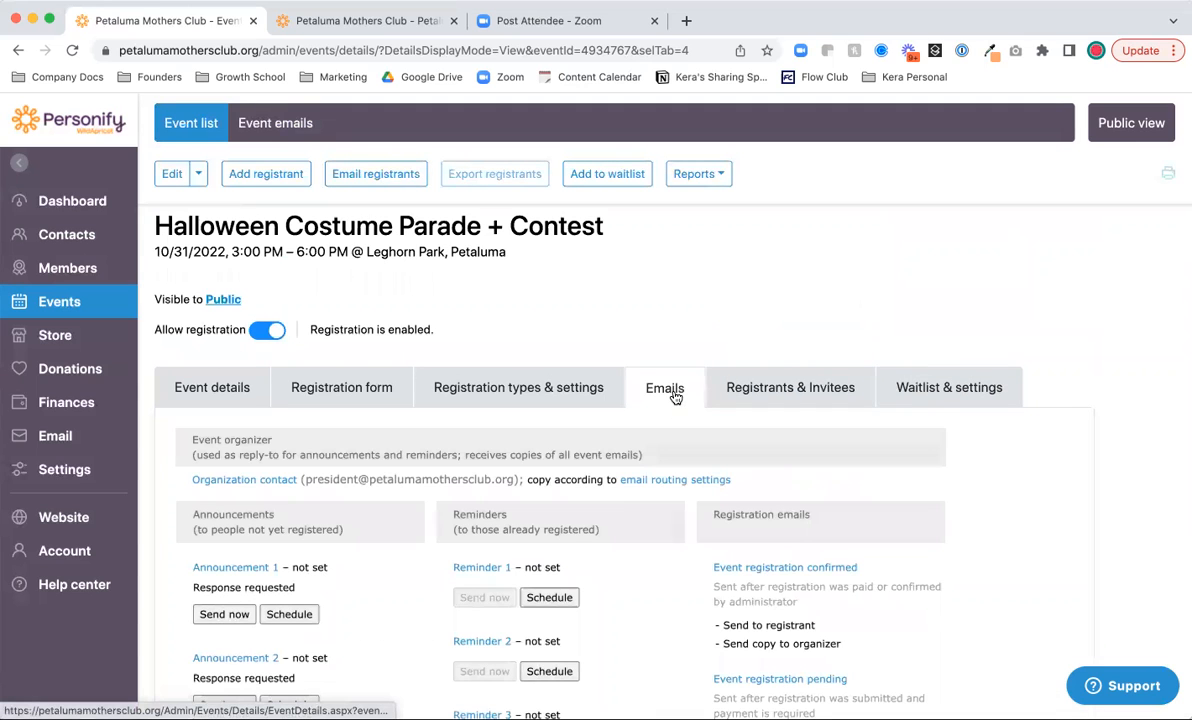
scroll(649, 568, "down", 1)
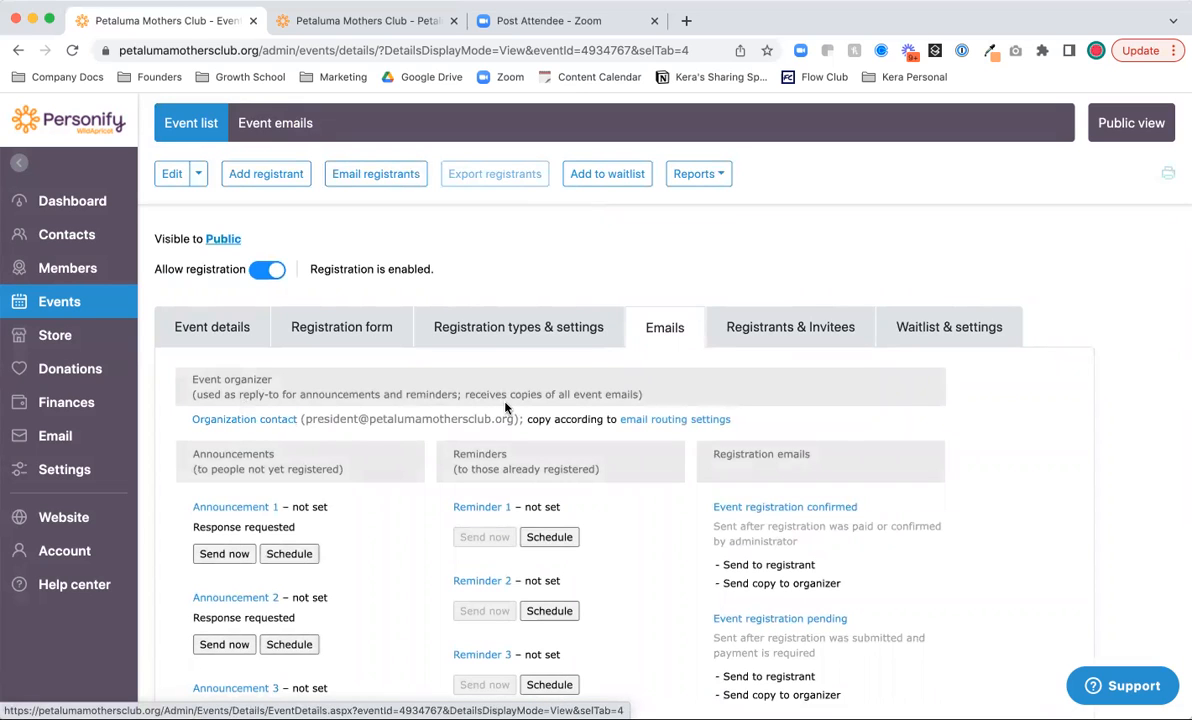
left_click(226, 421)
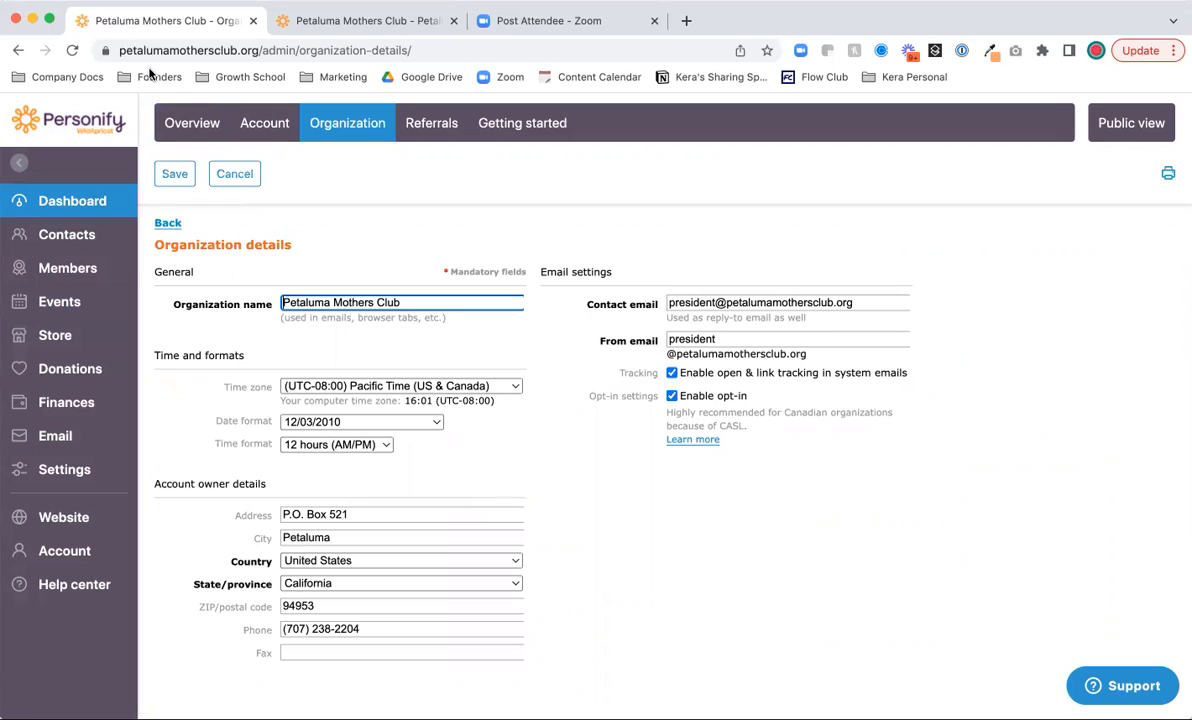
- Save event-related email routing with only the club's events address as the custom recipient
left_click(172, 223)
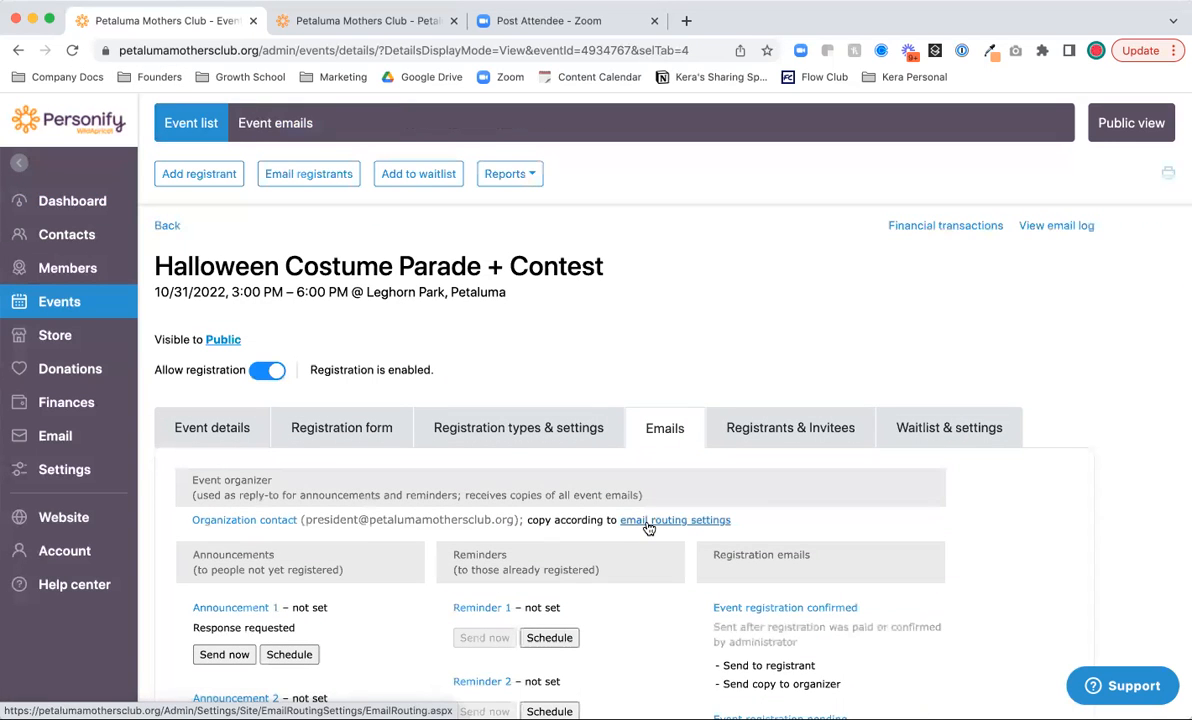
left_click(649, 522)
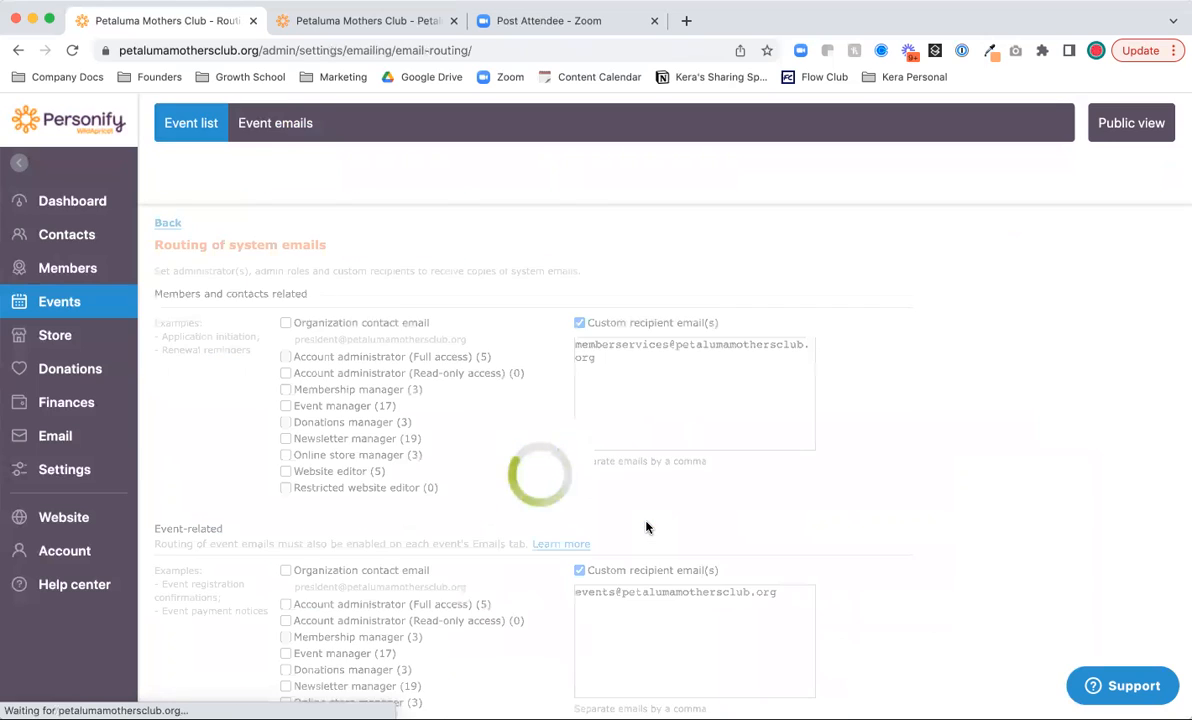
left_click(662, 540)
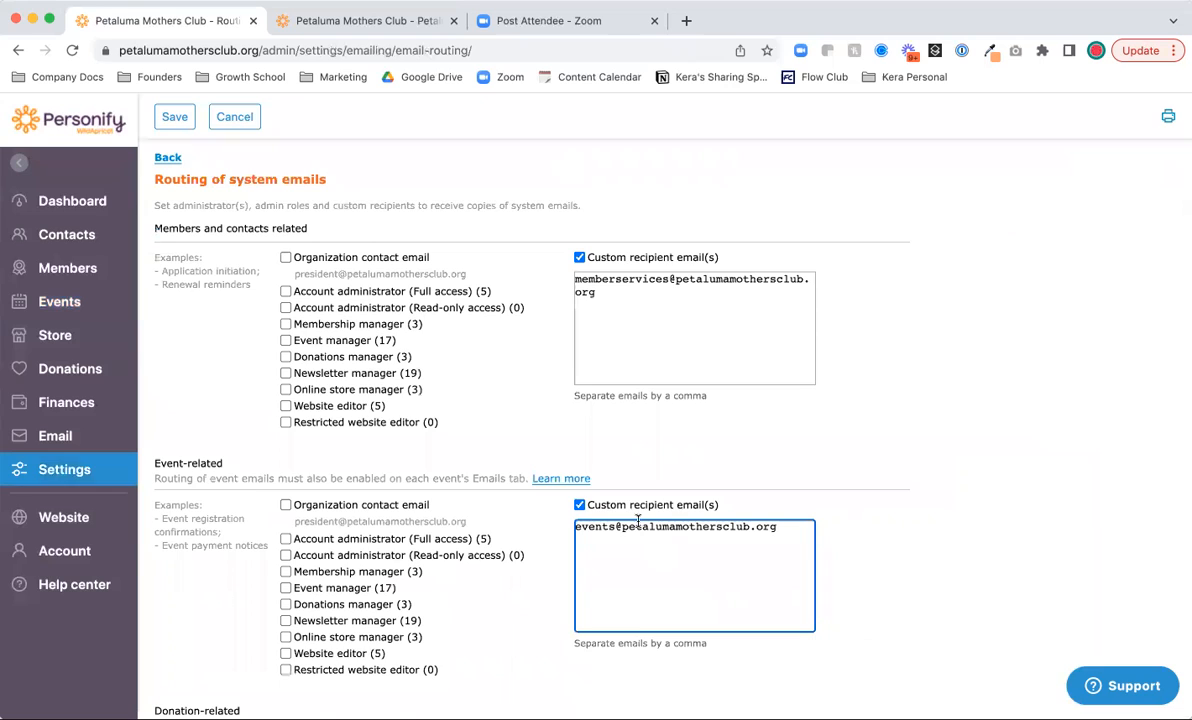
left_click_drag(575, 526, 802, 523)
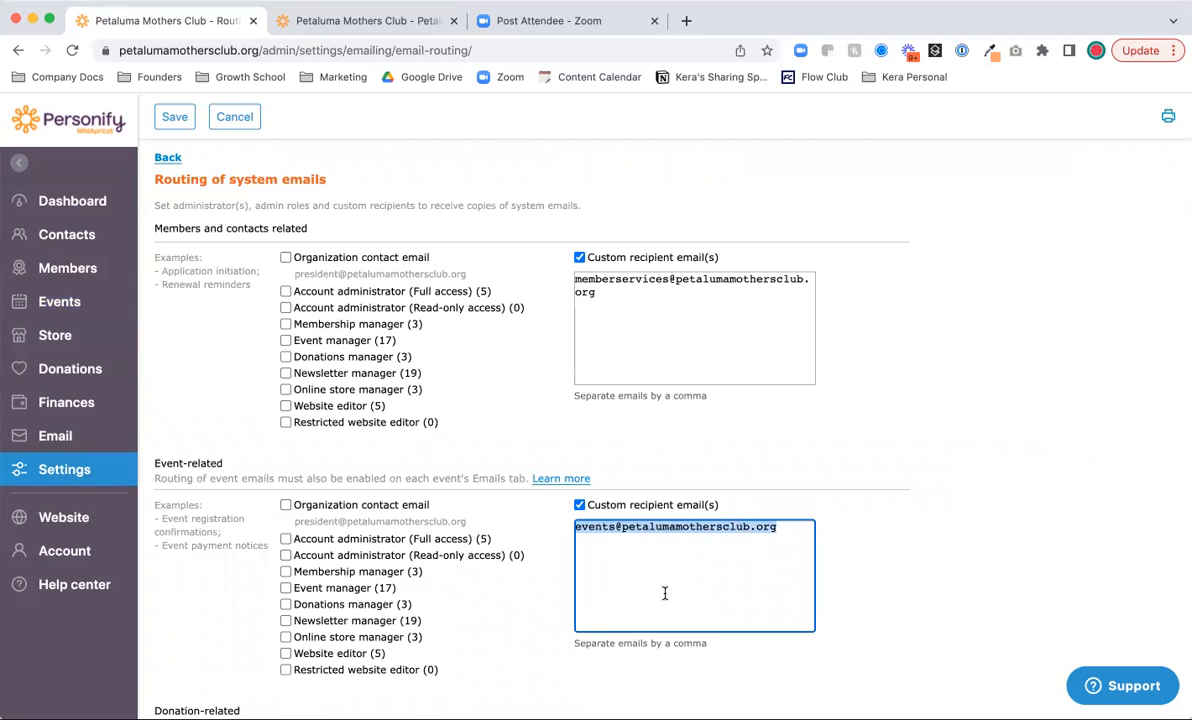
left_click(605, 532)
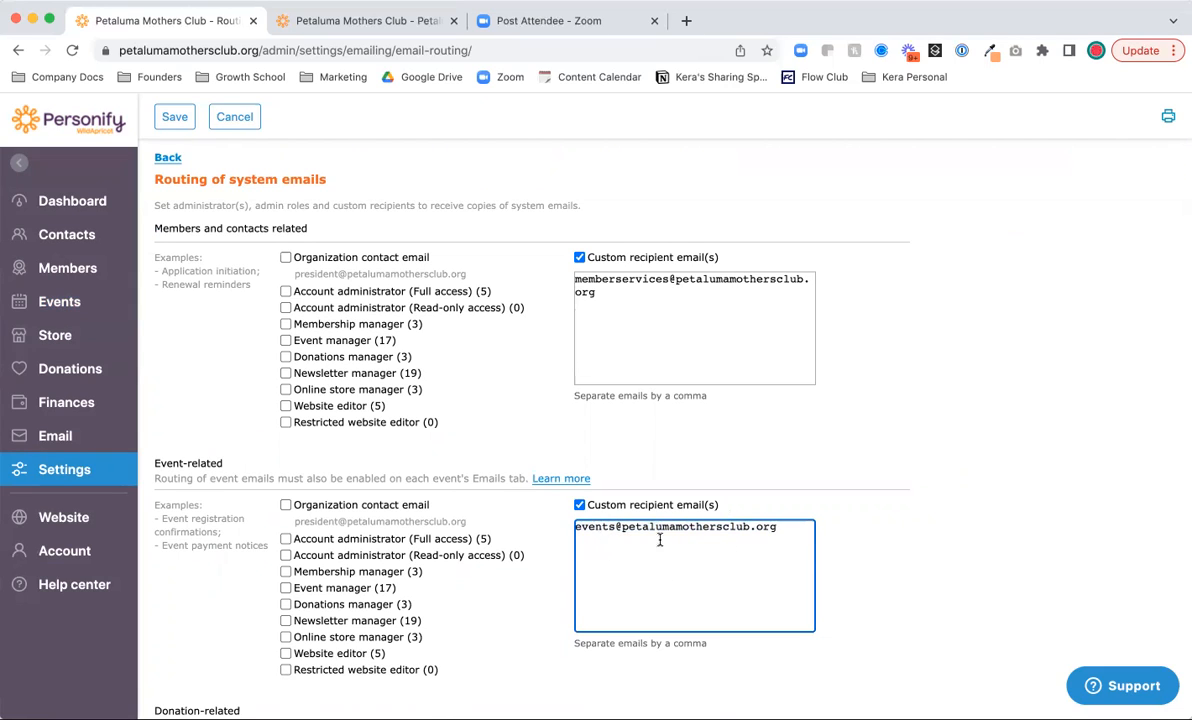
left_click_drag(717, 540, 575, 540)
key("BackSpace")
left_click(174, 116)
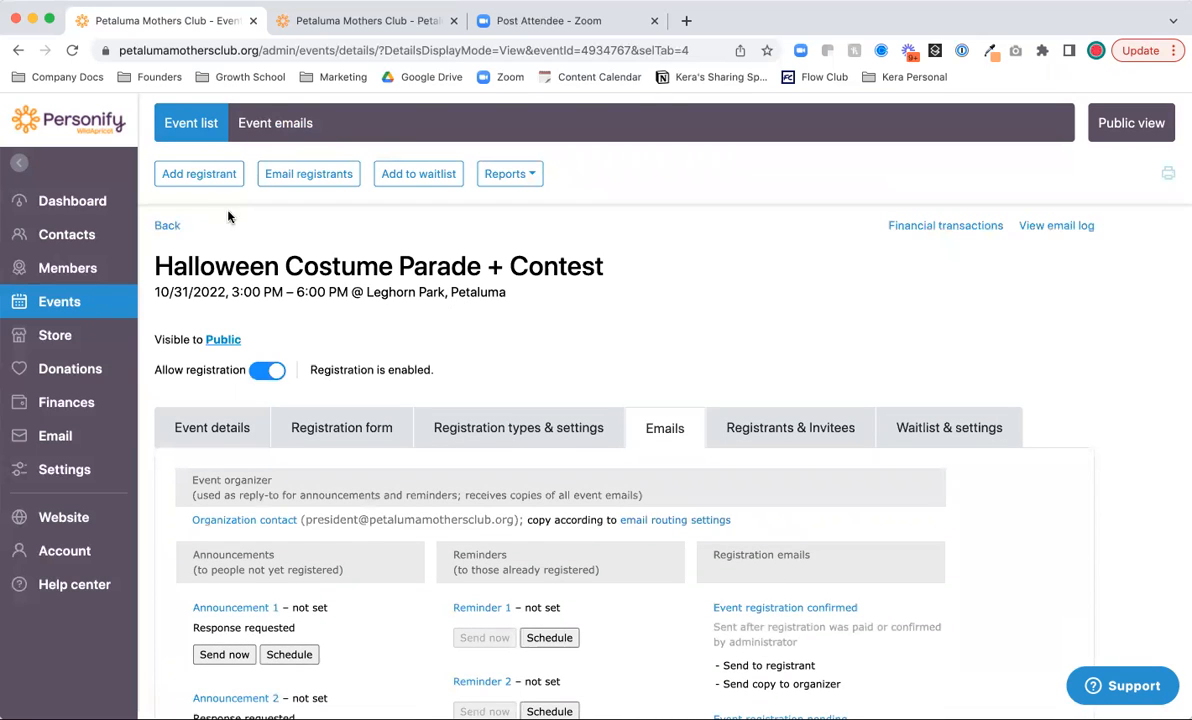
scroll(435, 350, "down", 4)
- Open the event's public page in a new tab via its Event URL
scroll(435, 350, "up", 4)
left_click(235, 430)
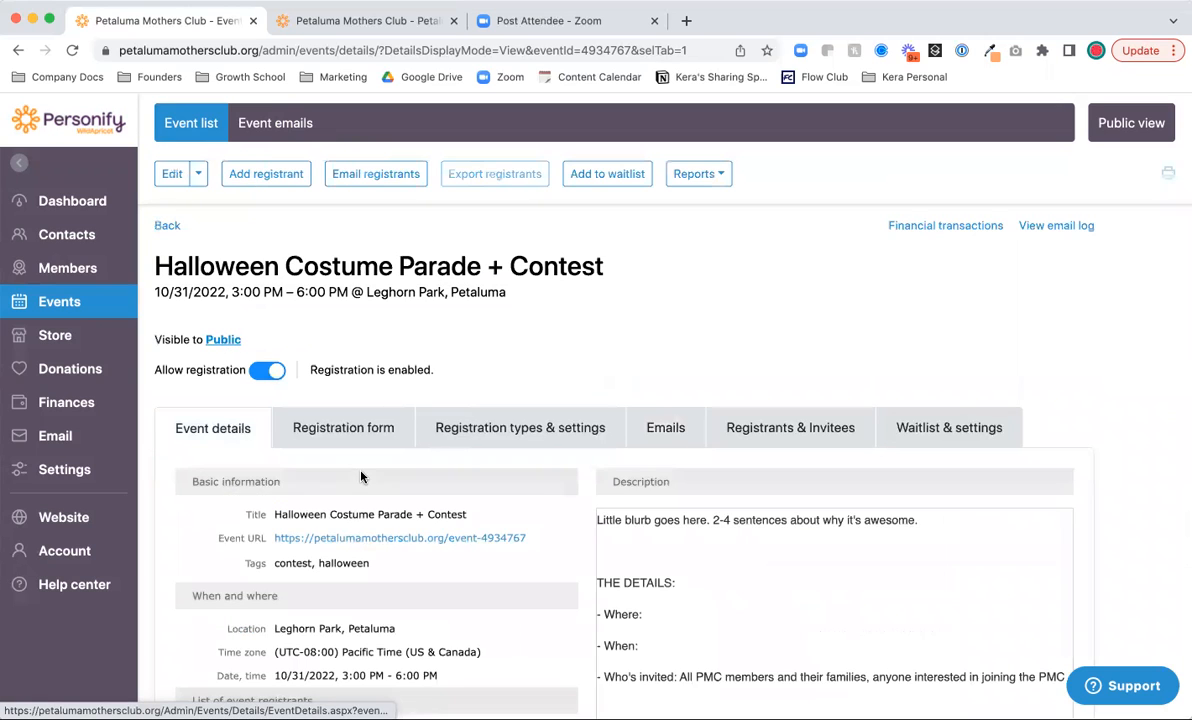
scroll(335, 437, "down", 2)
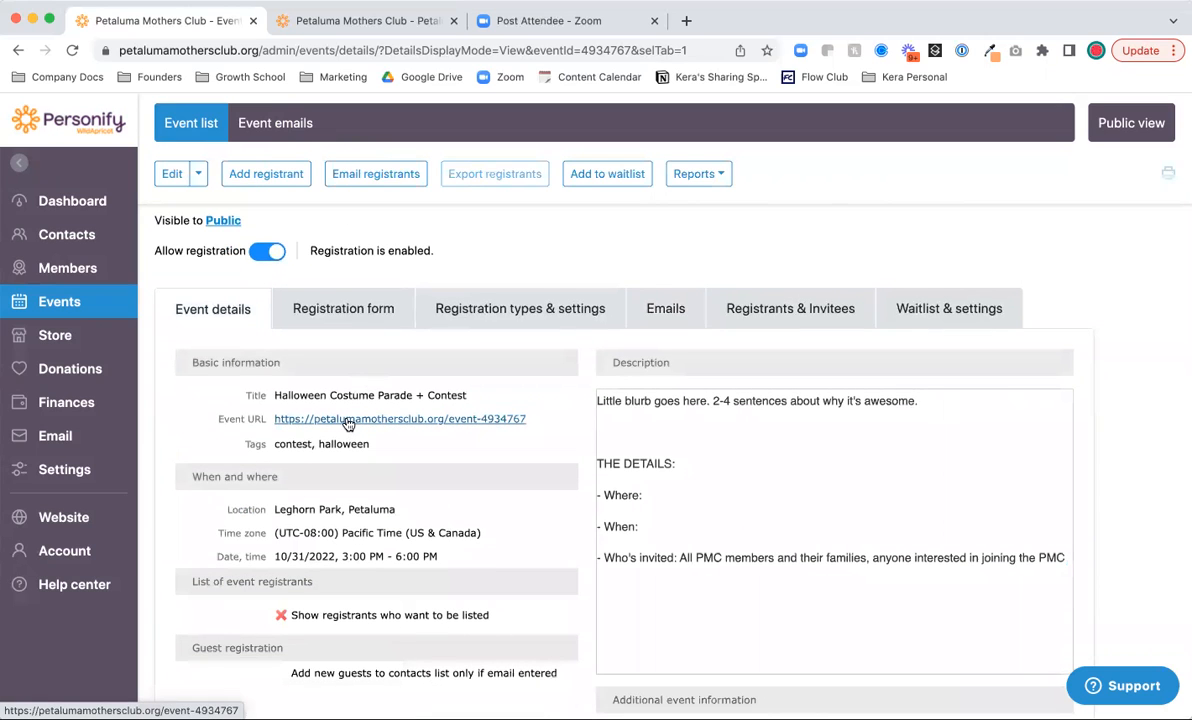
left_click(348, 420)
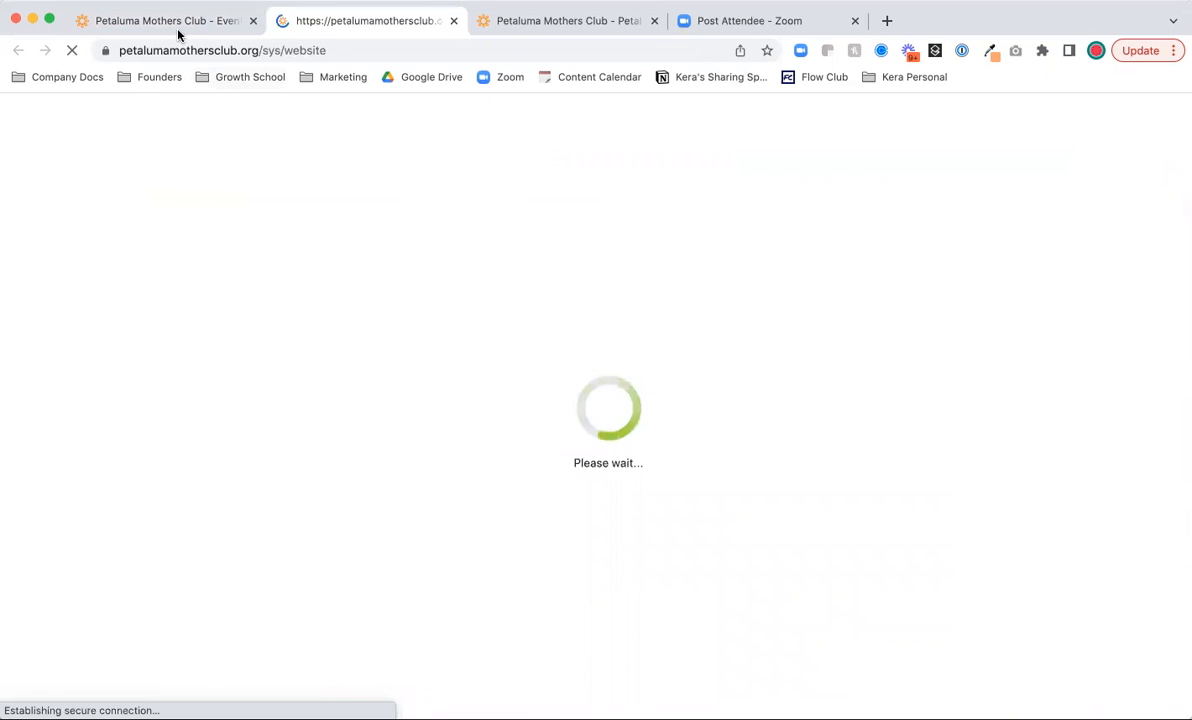
key("ctrl+shift+Tab")
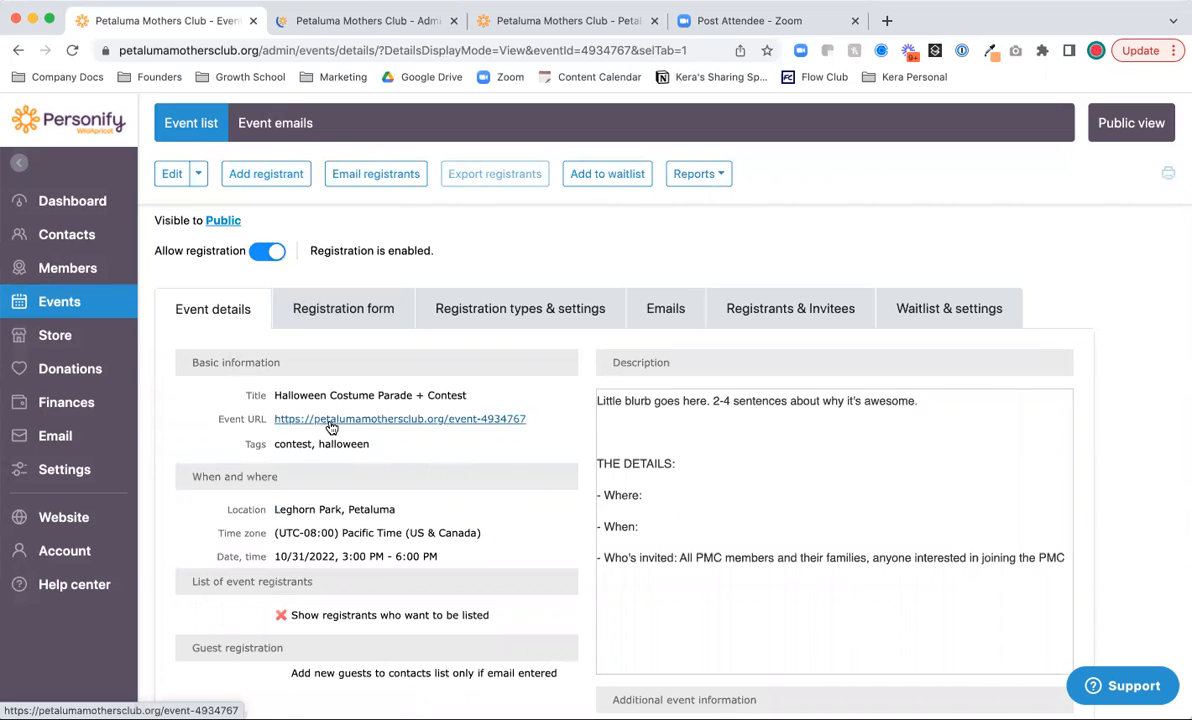
- Review the public Halloween event page and its registration form, then return to the admin tab
left_click(333, 24)
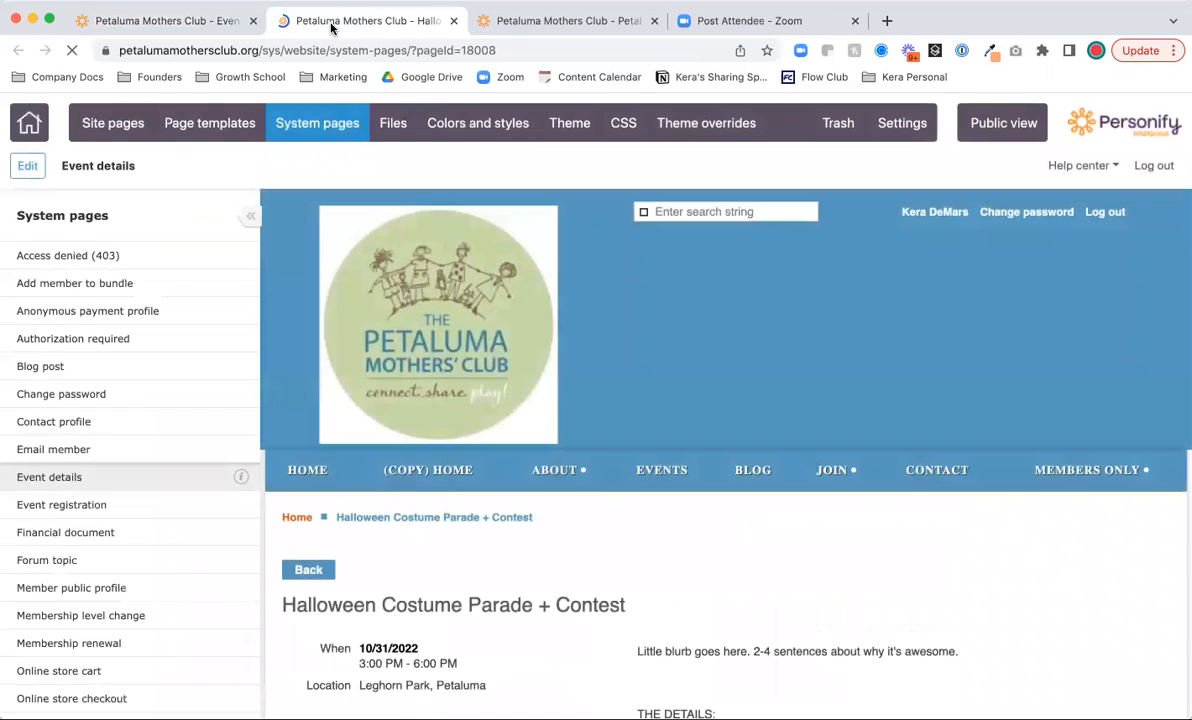
scroll(505, 616, "down", 5)
scroll(505, 616, "down", 2)
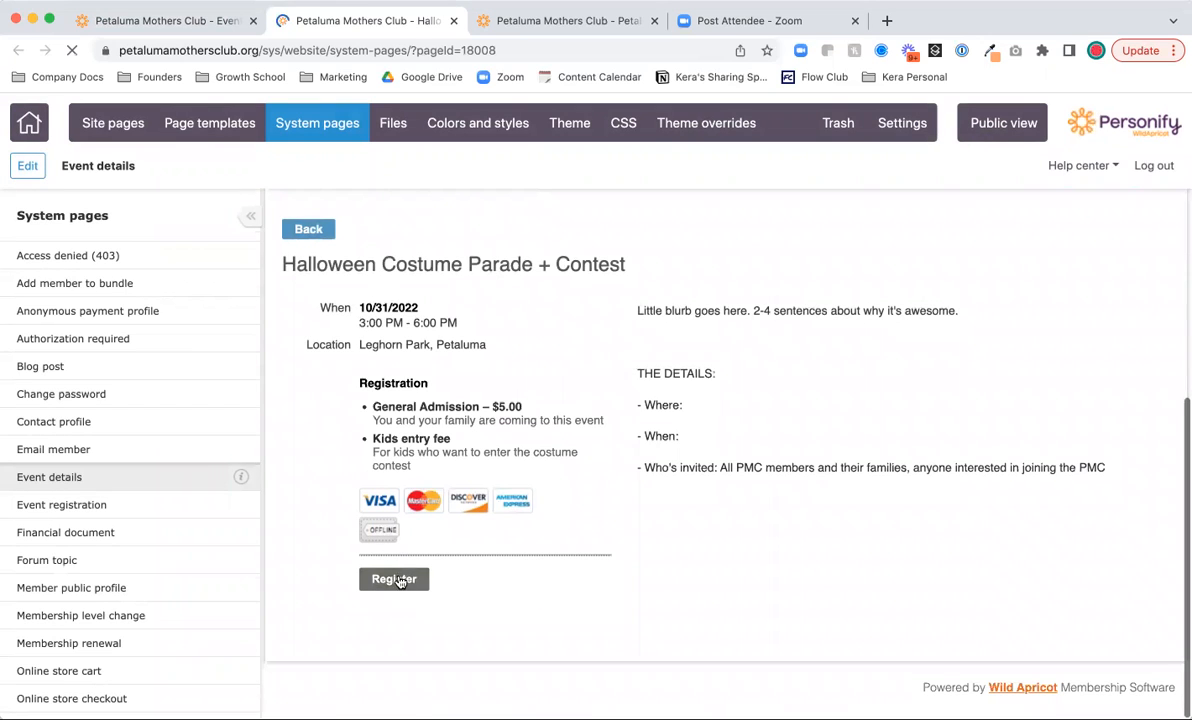
left_click(395, 580)
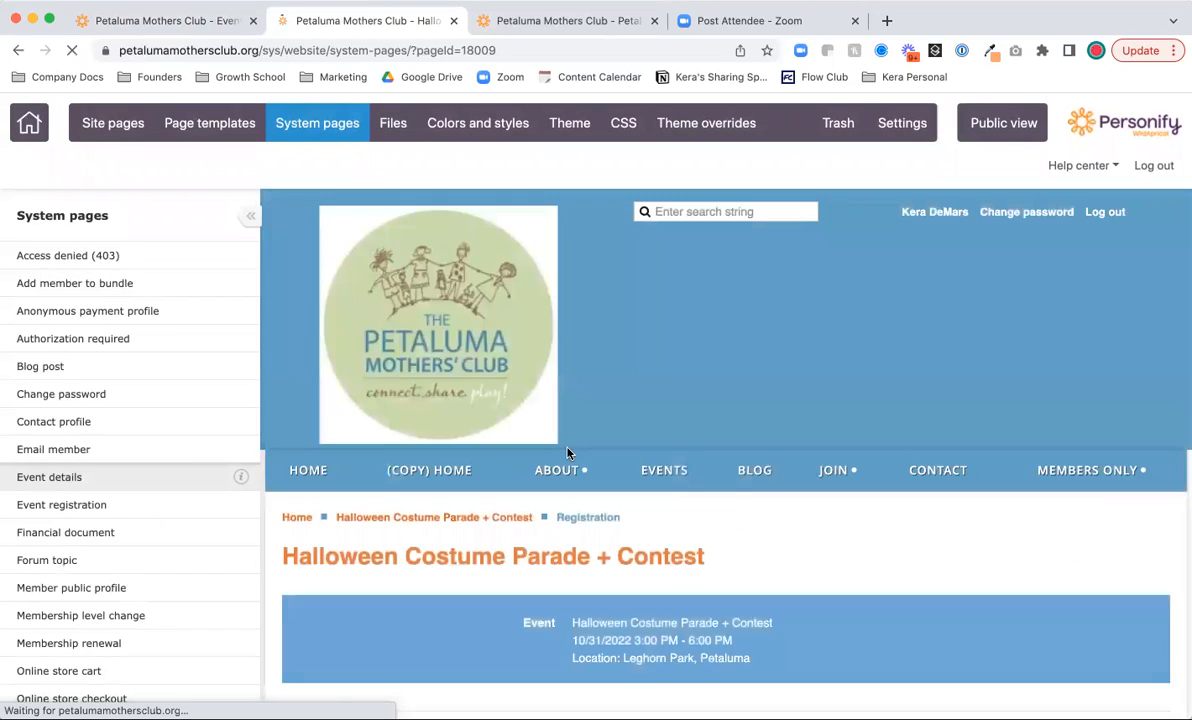
scroll(507, 600, "down", 3)
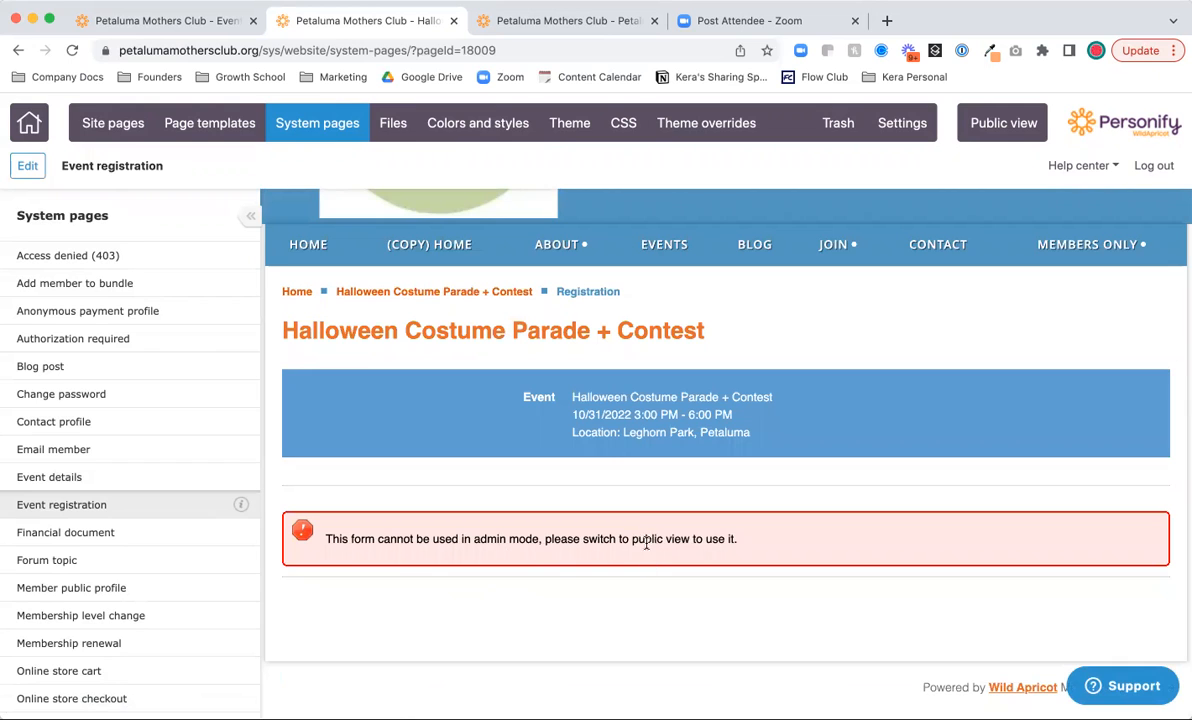
scroll(378, 428, "up", 3)
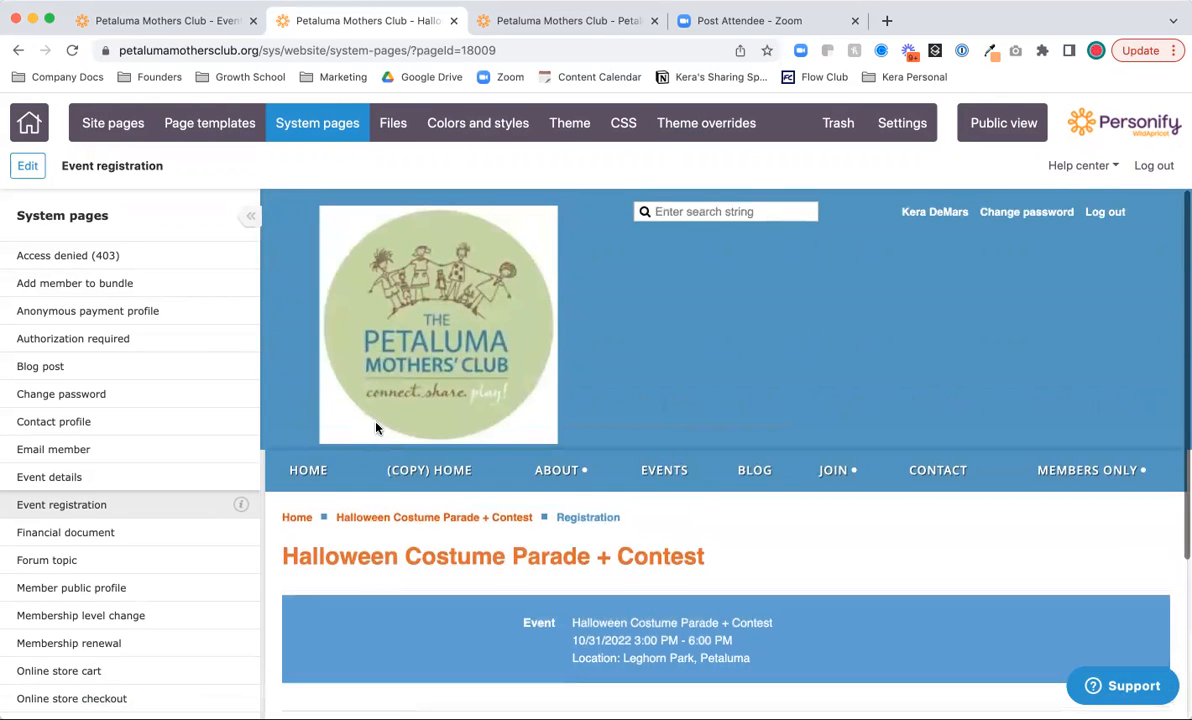
left_click(168, 20)
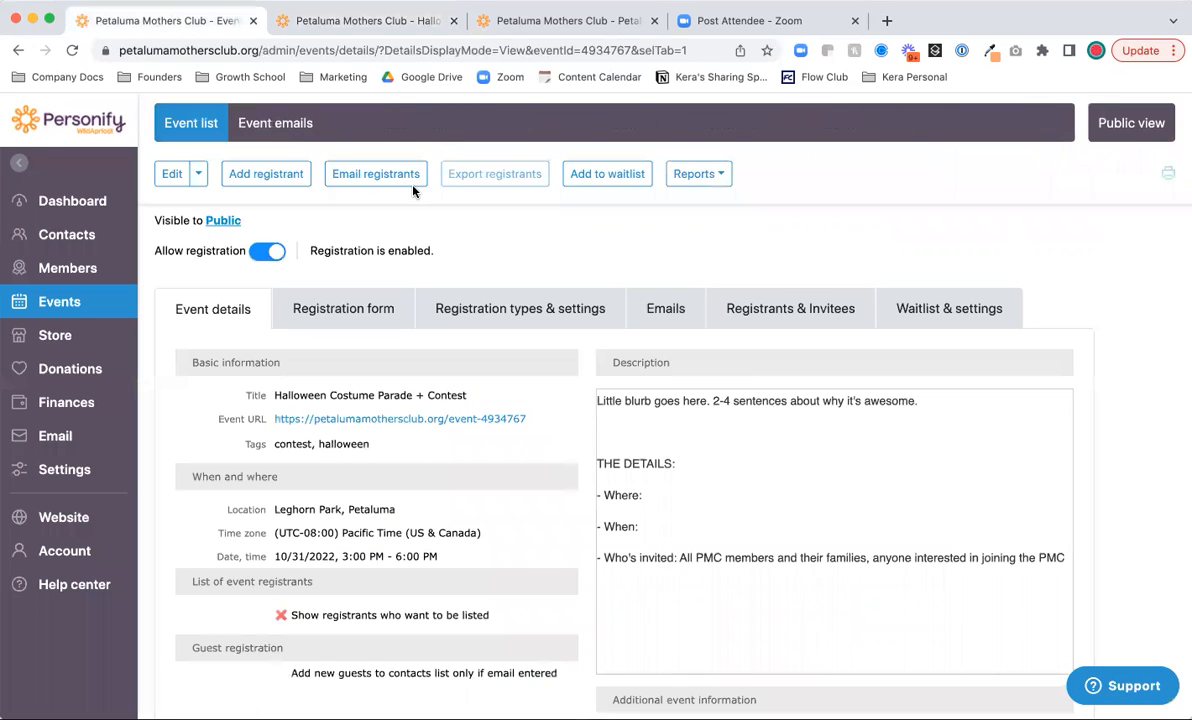
scroll(462, 238, "up", 3)
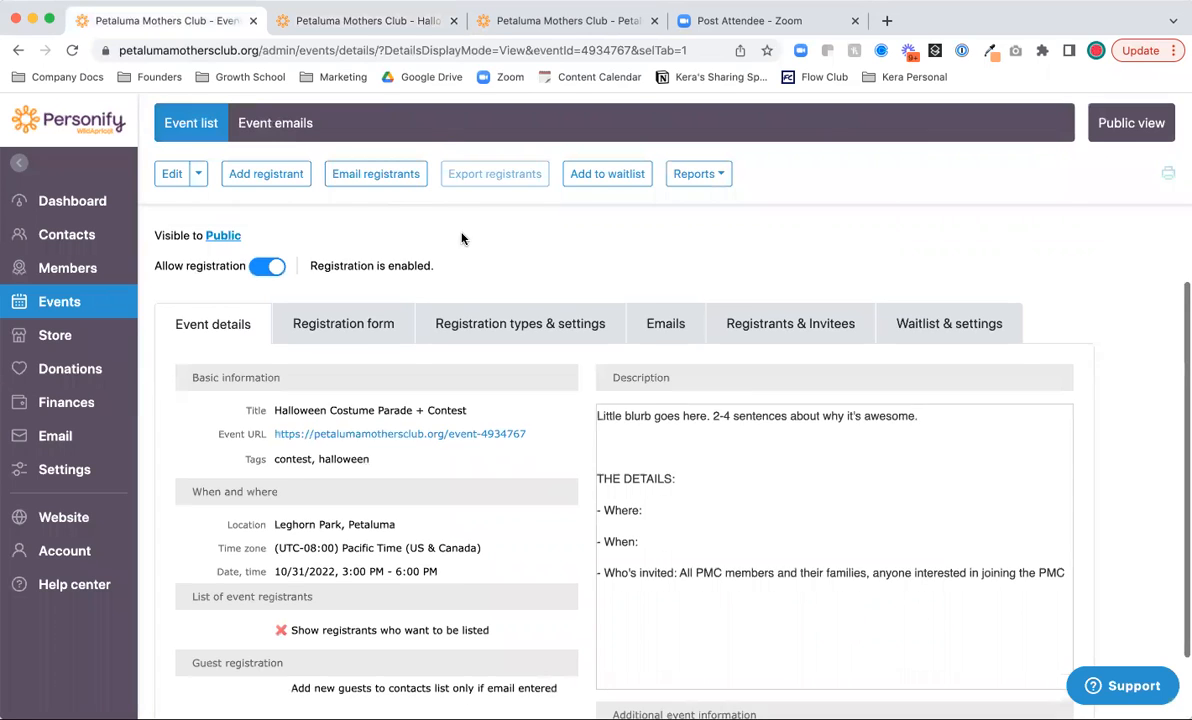